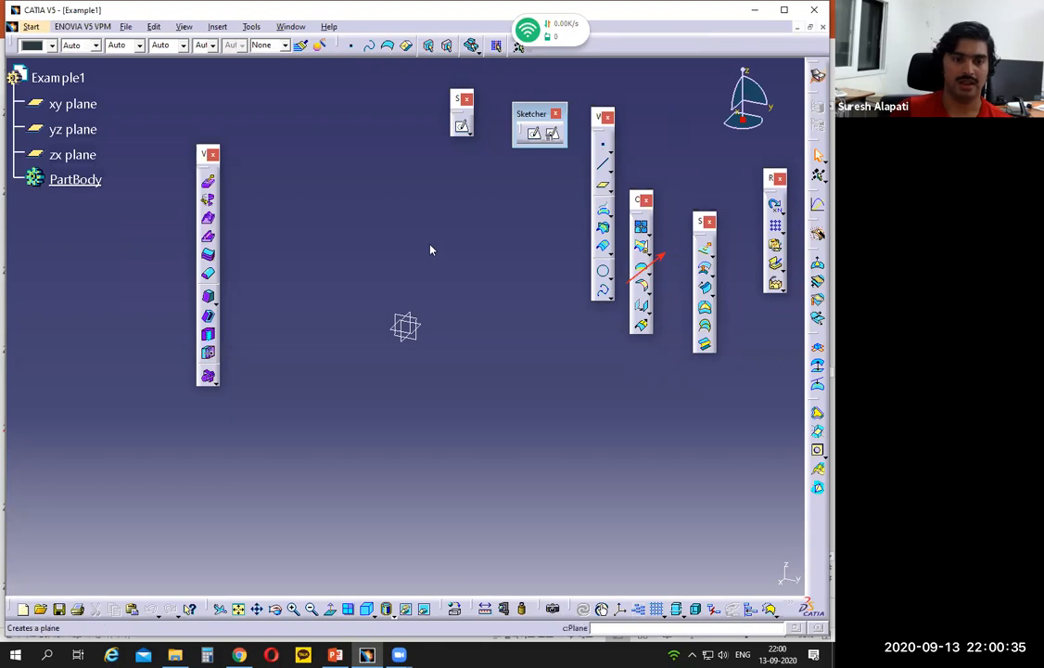
- Start a new sketch on the yz plane
{"action": "left_click", "coordinate": [463, 128]}
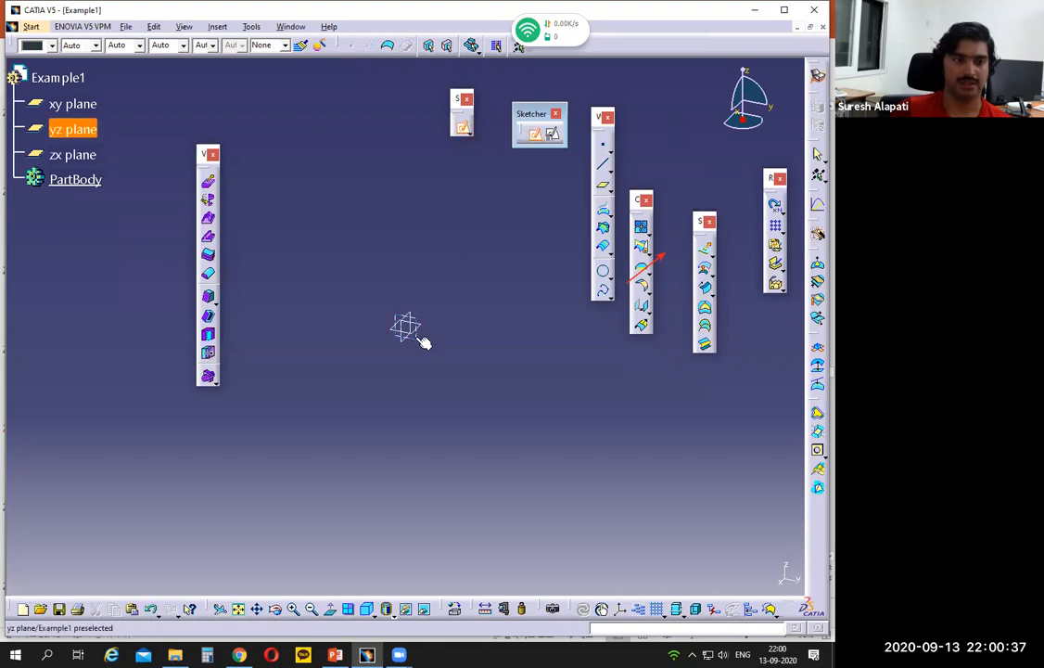
{"action": "left_click", "coordinate": [422, 343]}
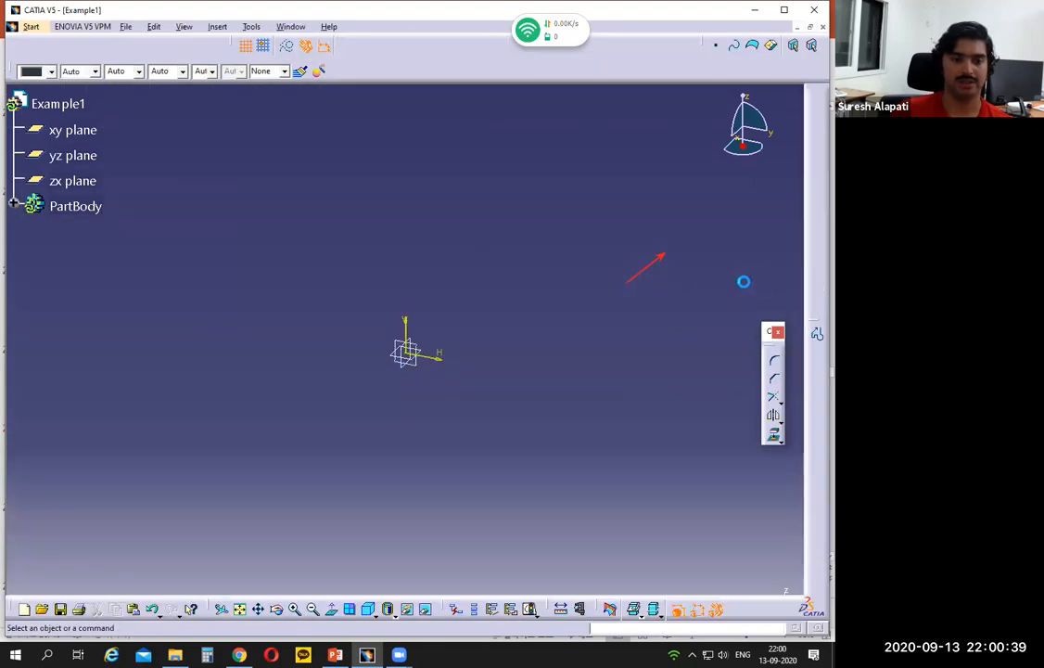
{"action": "mouse_move", "coordinate": [339, 654]}
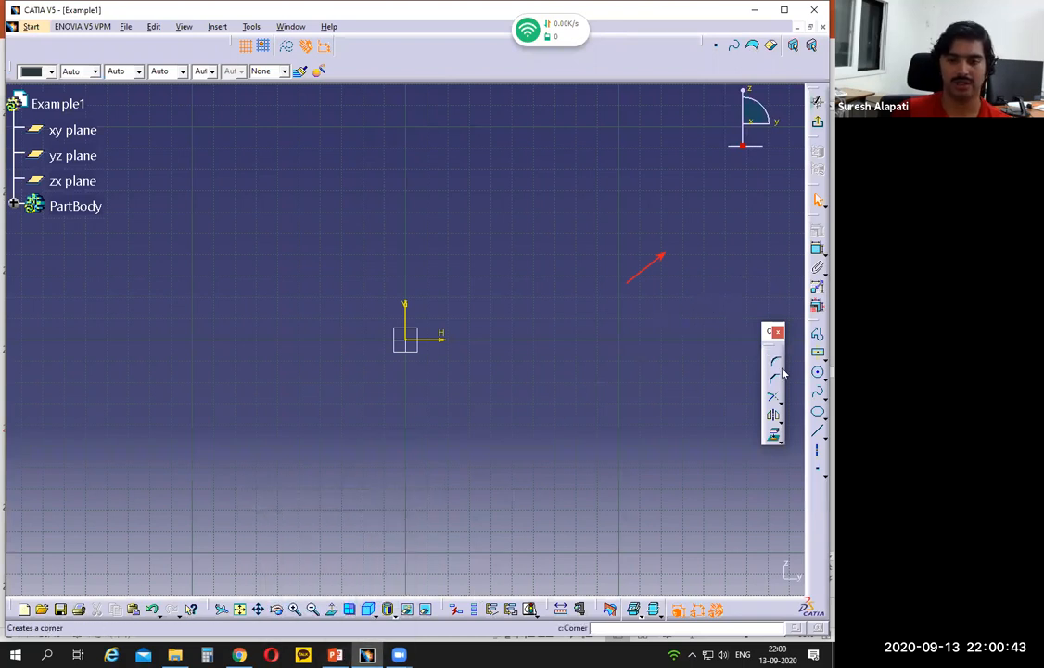
- Sketch an open U-shaped profile with its lower corner on the origin, about 96 mm wide with vertical sides about 140 mm high
{"action": "left_click", "coordinate": [817, 334]}
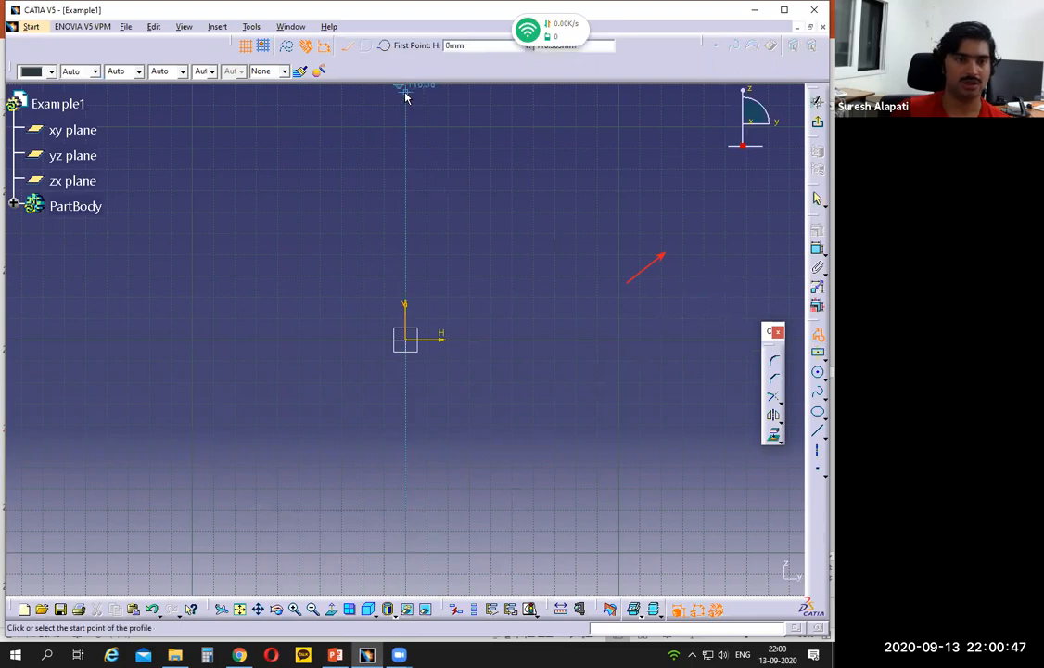
{"action": "middle_click_drag", "start_coordinate": [467, 167], "coordinate": [437, 288]}
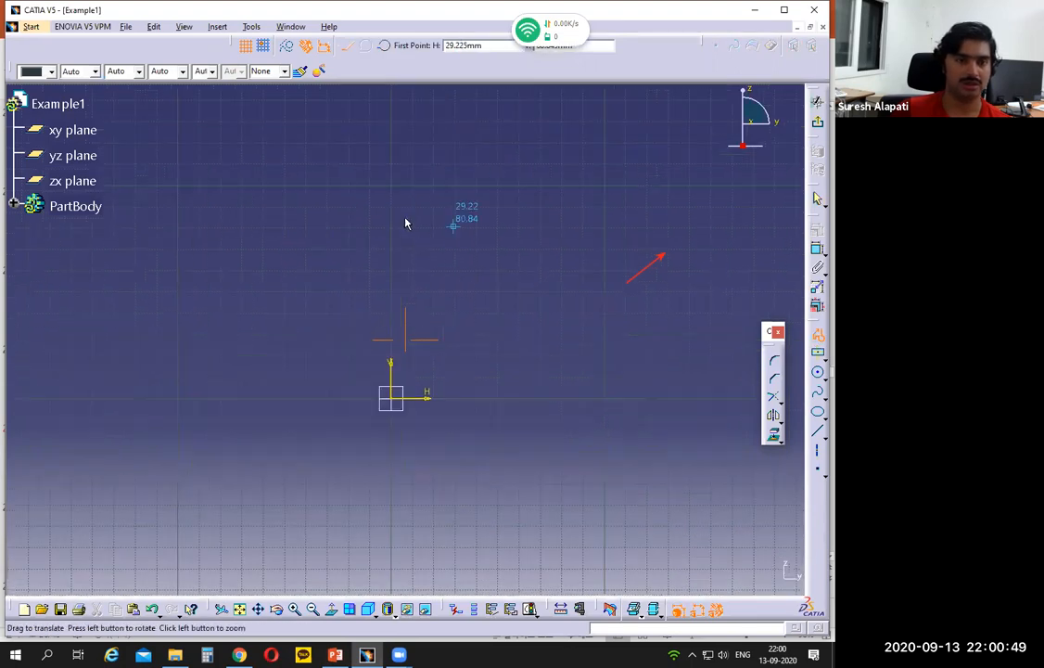
{"action": "left_click", "coordinate": [375, 170]}
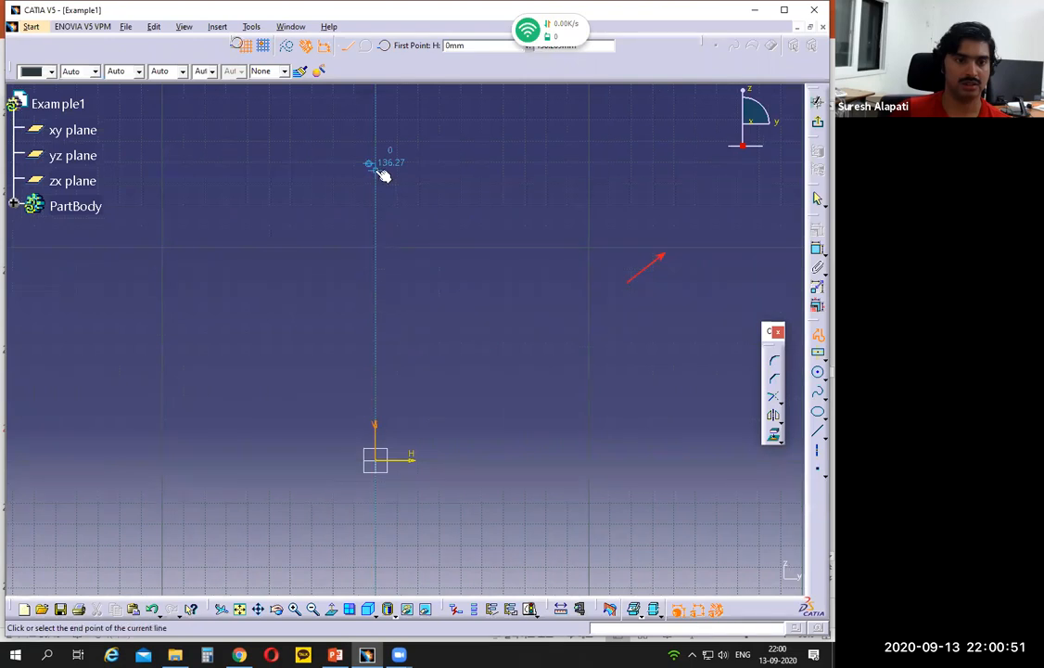
{"action": "left_click", "coordinate": [376, 460]}
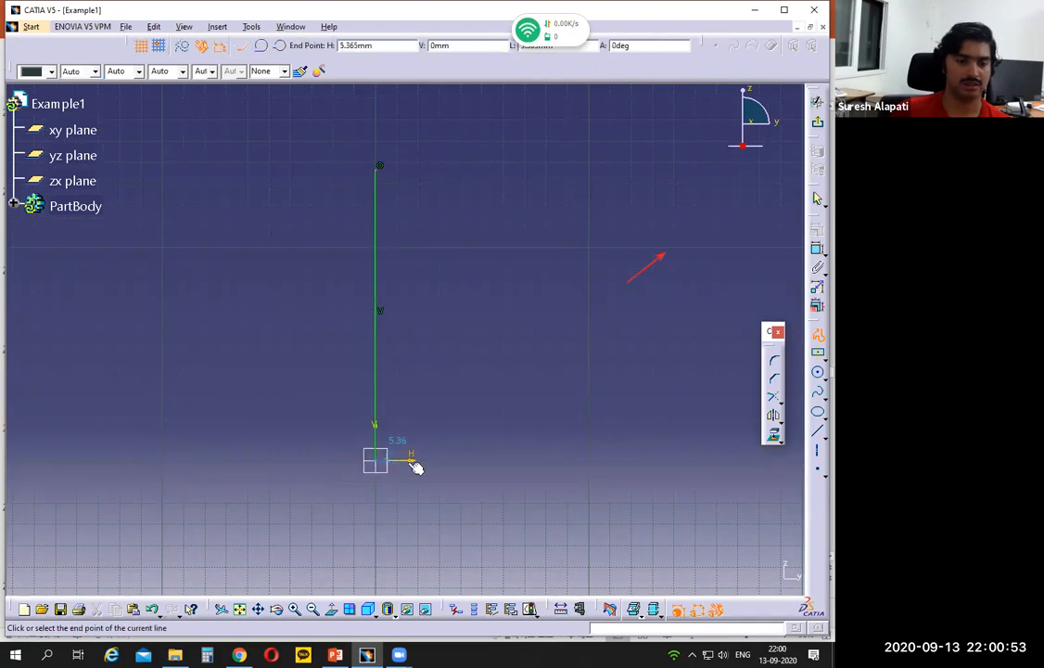
{"action": "left_click", "coordinate": [581, 461]}
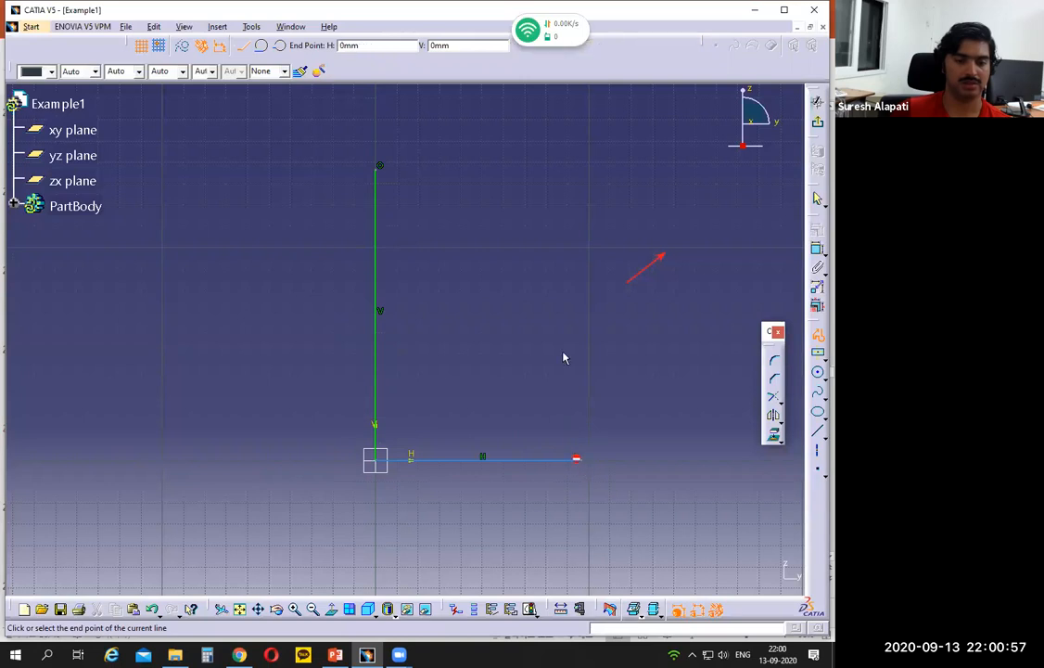
{"action": "left_click", "coordinate": [580, 156]}
{"action": "key", "text": "Escape"}
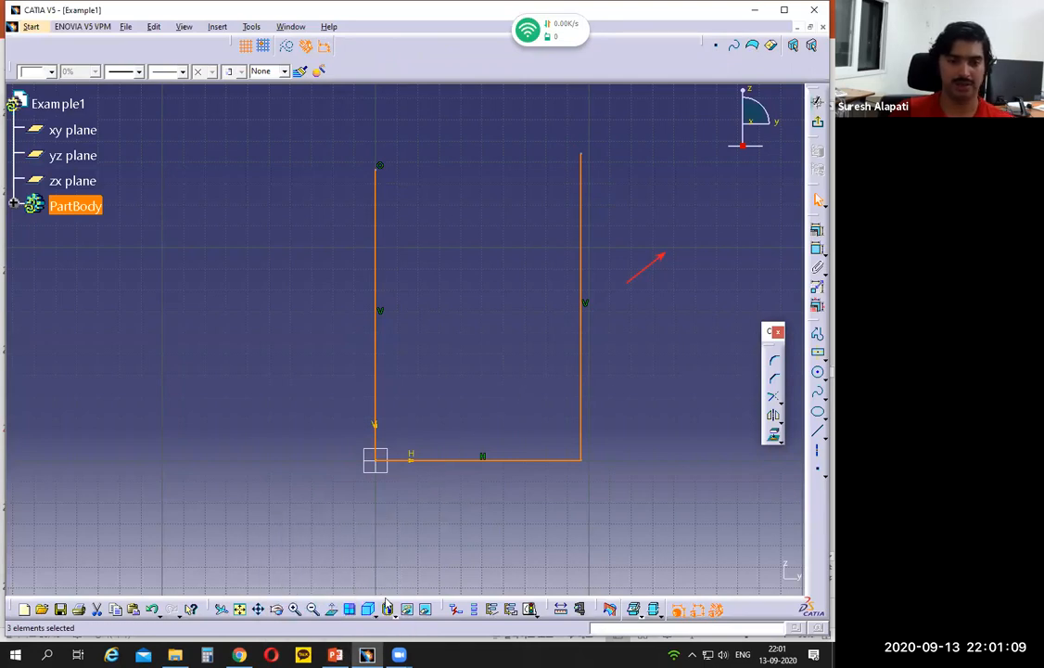
- Switch to the Example 1 slide in PowerPoint, mark the channel's base width dimension, and return to CATIA
{"action": "left_click", "coordinate": [335, 655]}
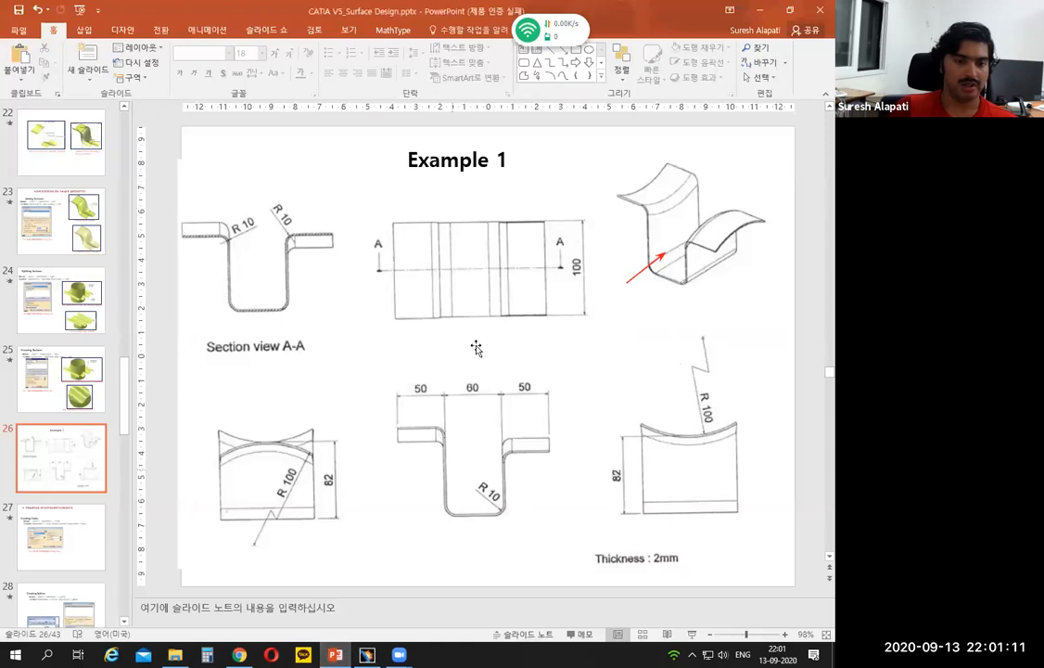
{"action": "mouse_move", "coordinate": [463, 373]}
{"action": "left_mouse_down"}
{"action": "mouse_move", "coordinate": [484, 382]}
{"action": "mouse_move", "coordinate": [461, 374]}
{"action": "left_mouse_up"}
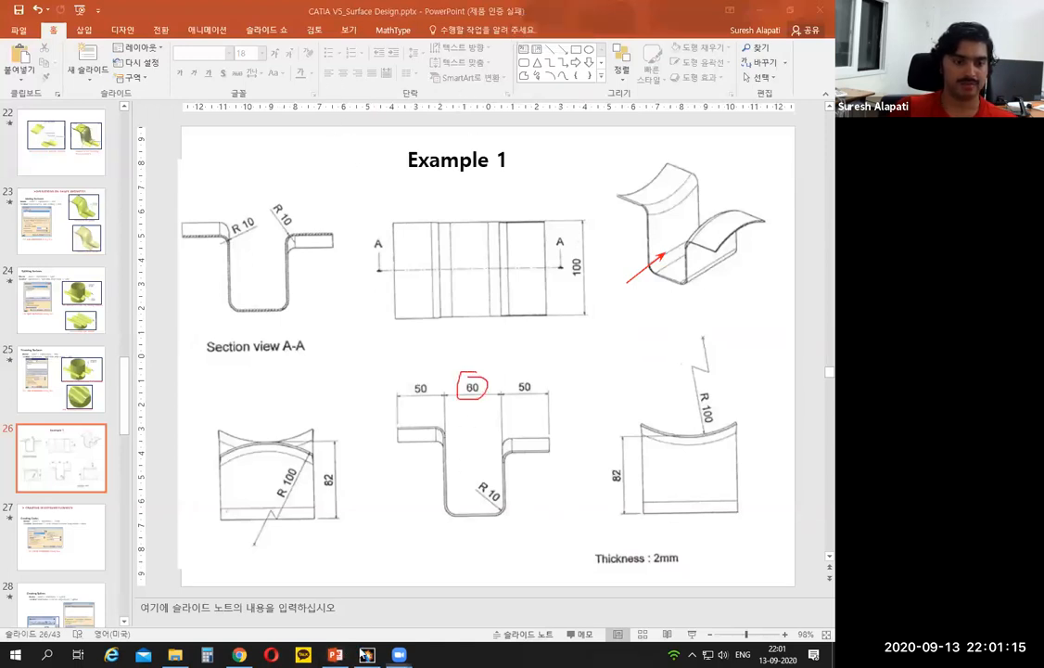
{"action": "left_click", "coordinate": [365, 655]}
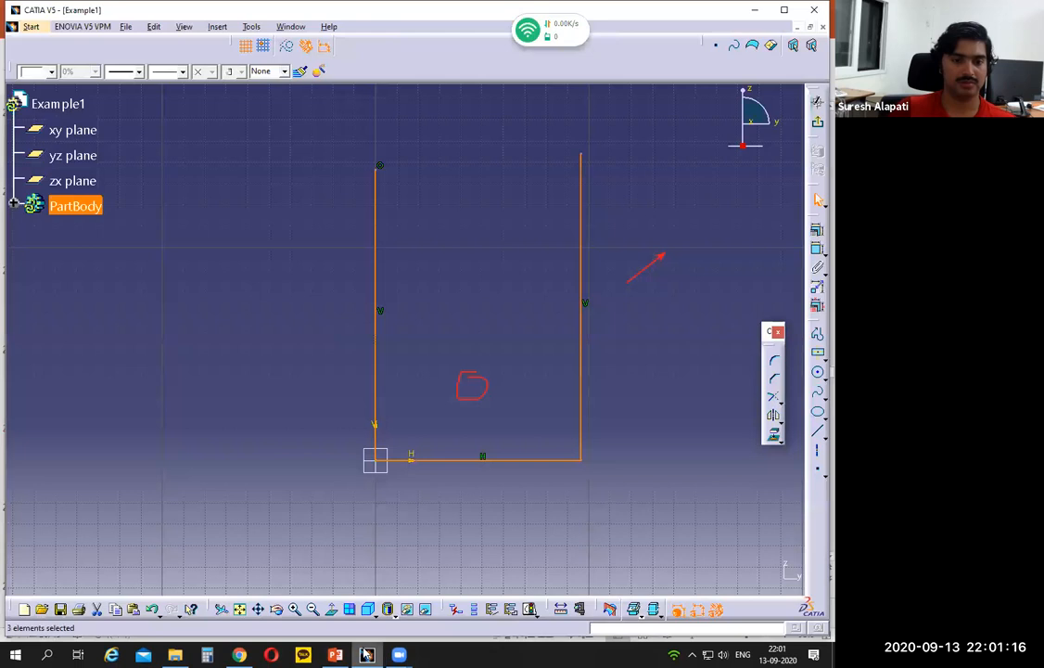
- Add a length dimension to the profile's horizontal base line and set it to 60 mm
{"action": "left_click", "coordinate": [636, 461]}
{"action": "left_click", "coordinate": [532, 460]}
{"action": "left_click", "coordinate": [817, 265]}
{"action": "left_click", "coordinate": [481, 481]}
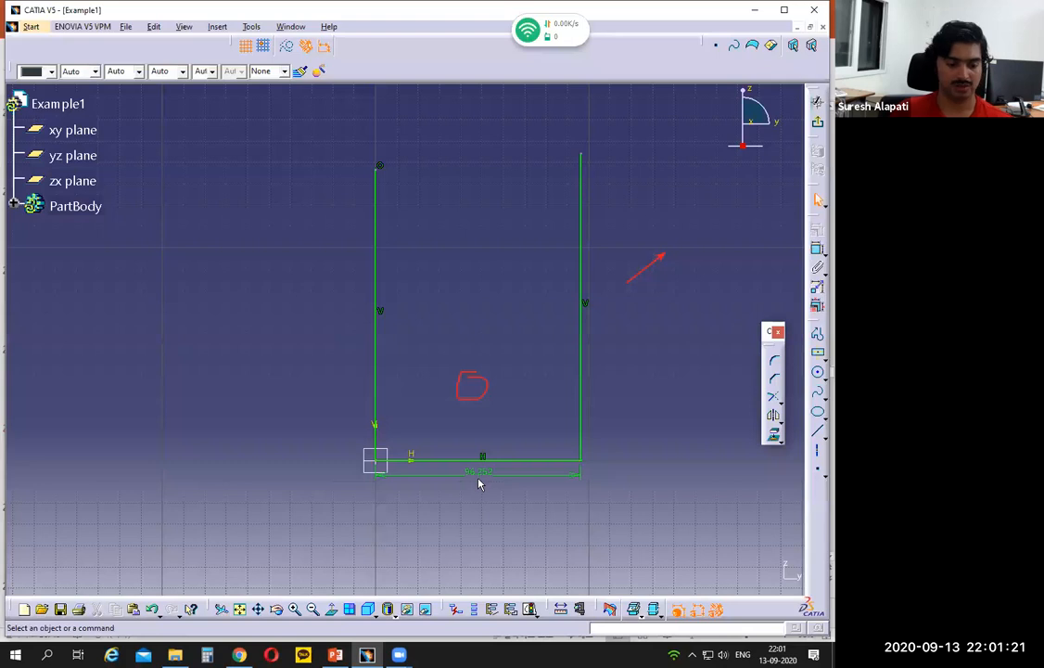
{"action": "double_click", "coordinate": [477, 474]}
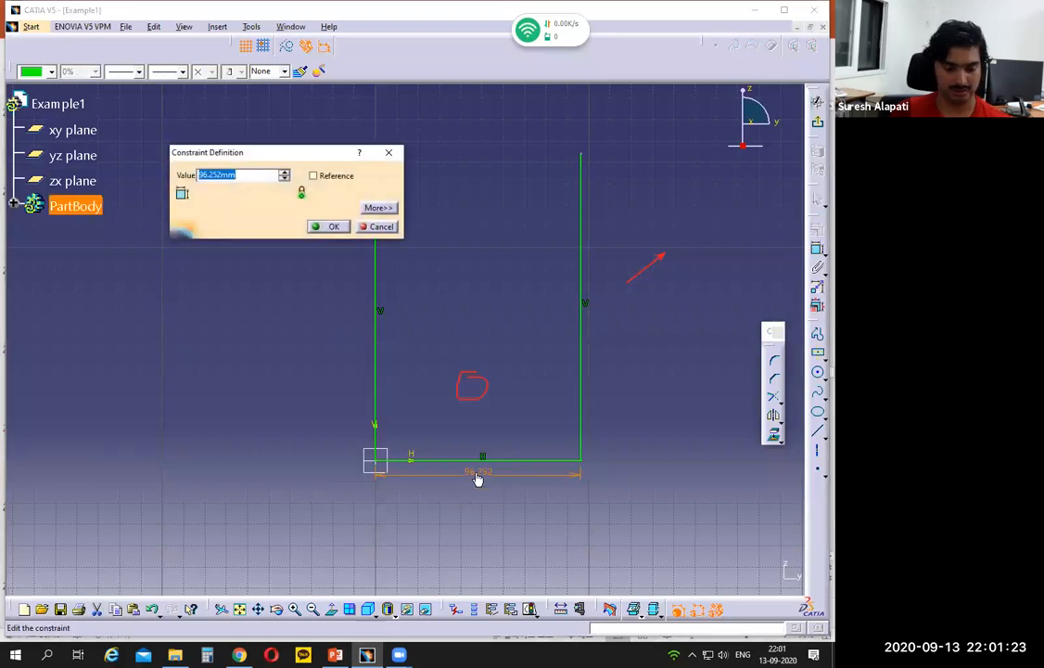
{"action": "type", "text": "60"}
{"action": "key", "text": "Return"}
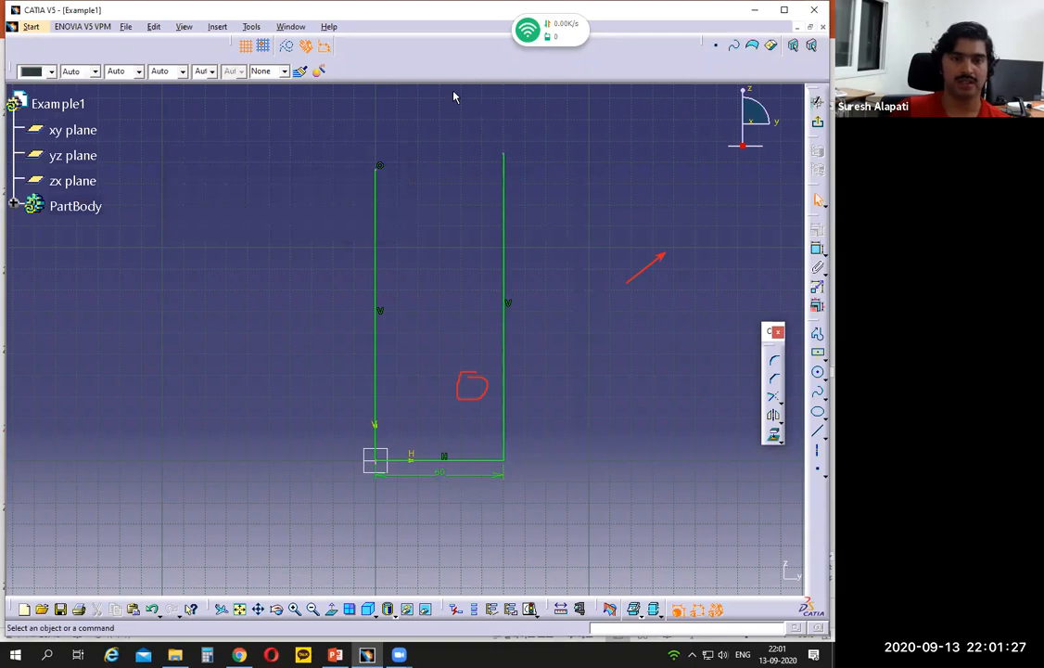
- Mark the profile's vertical side, consult the height dimension on the PowerPoint slide, and return to CATIA to exit the sketch
{"action": "left_click_drag", "start_coordinate": [390, 165], "coordinate": [396, 412]}
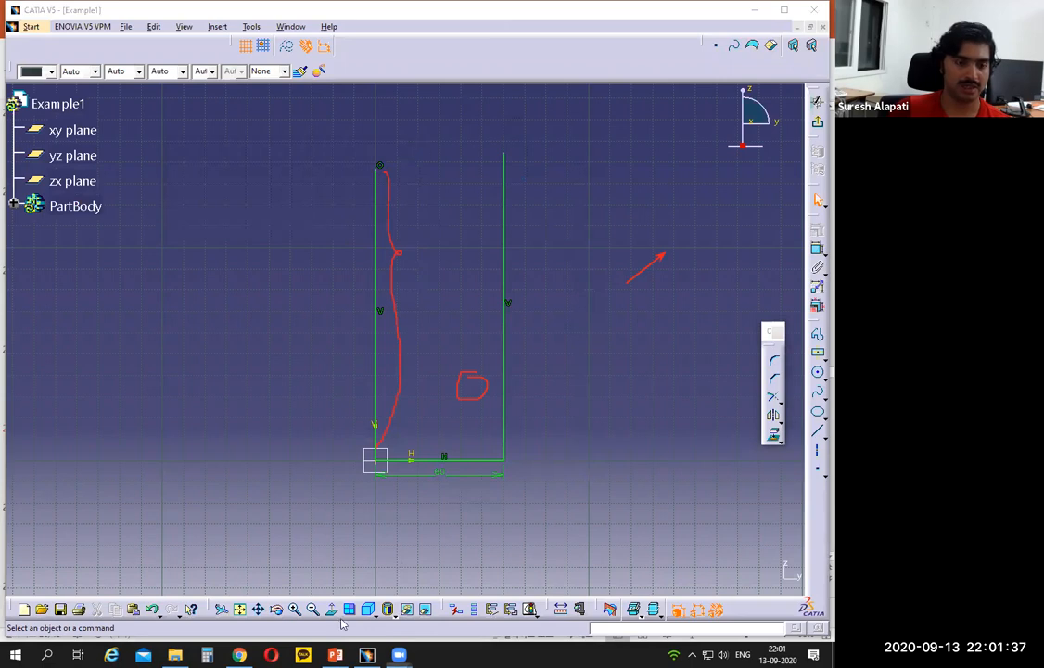
{"action": "left_click", "coordinate": [334, 655]}
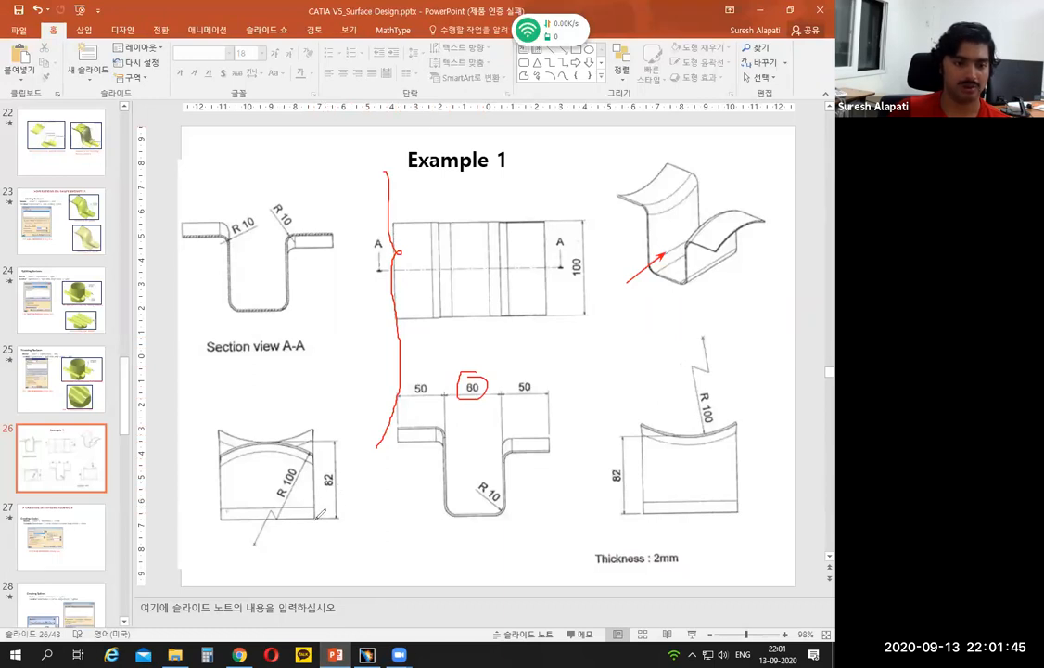
{"action": "left_click_drag", "start_coordinate": [317, 519], "coordinate": [336, 518]}
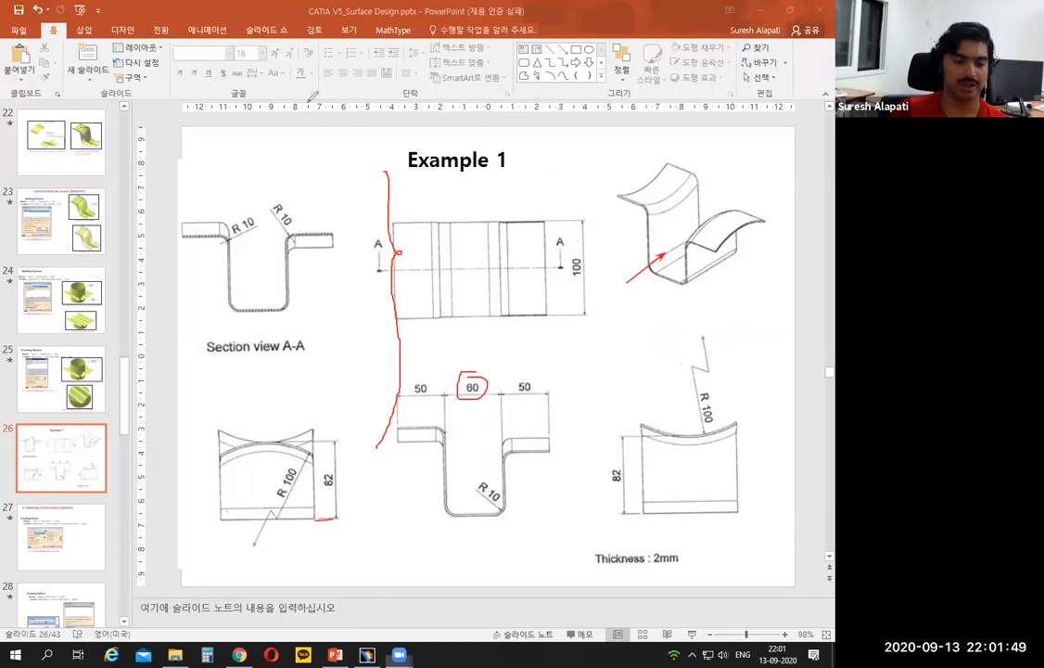
{"action": "left_click", "coordinate": [367, 655]}
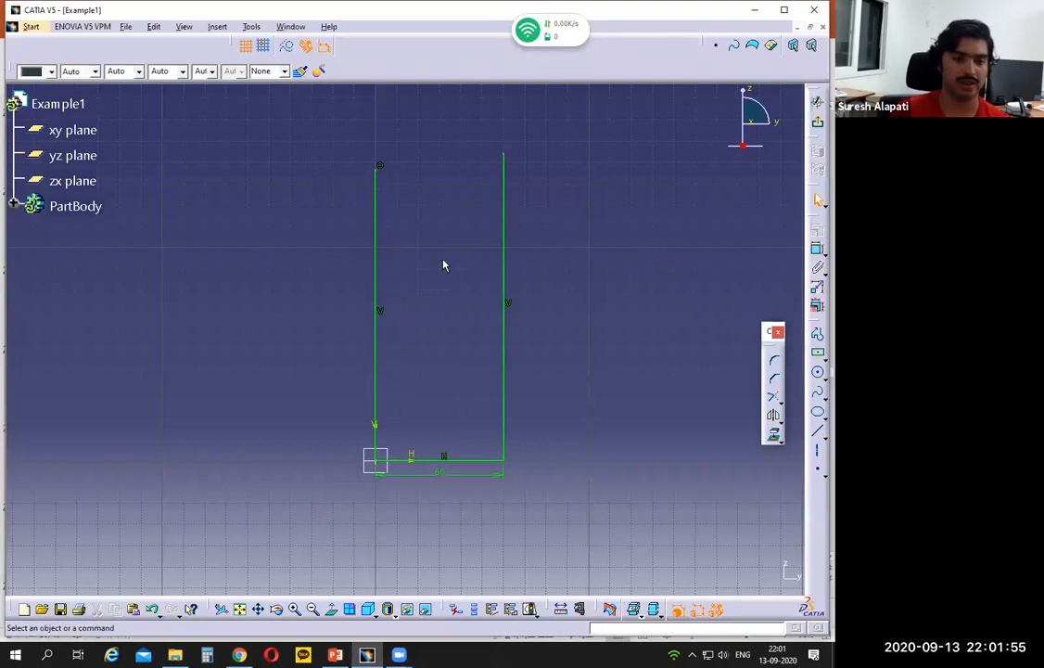
{"action": "left_click", "coordinate": [818, 199]}
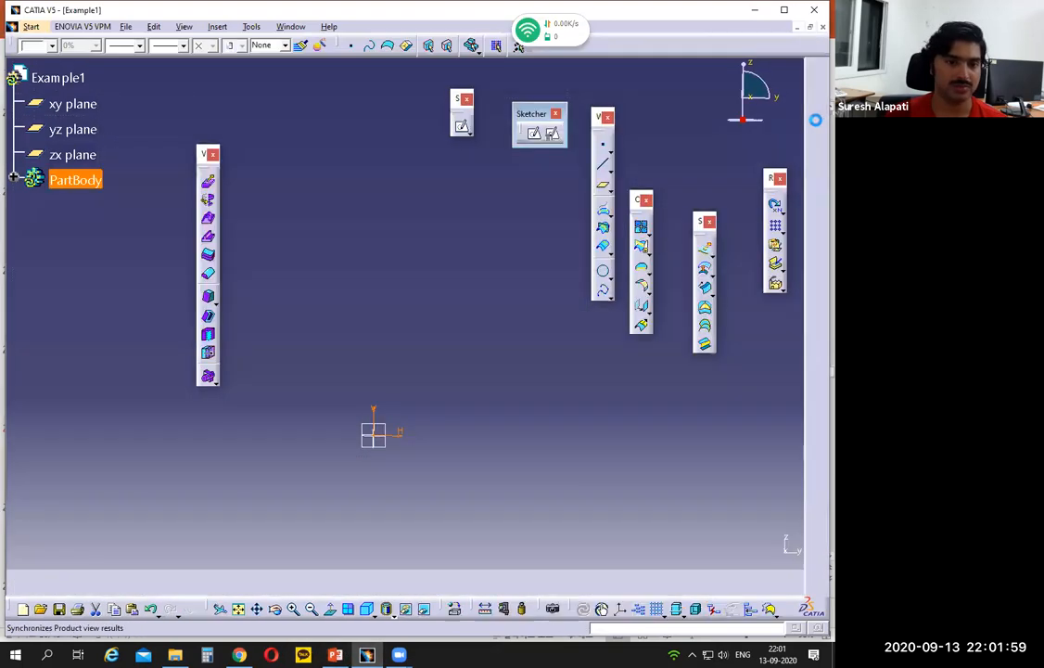
- On the Example 1 slide in PowerPoint, mark the part's 100 depth as two halves of 50 about section line A-A, and clear the marks
{"action": "left_click", "coordinate": [335, 655]}
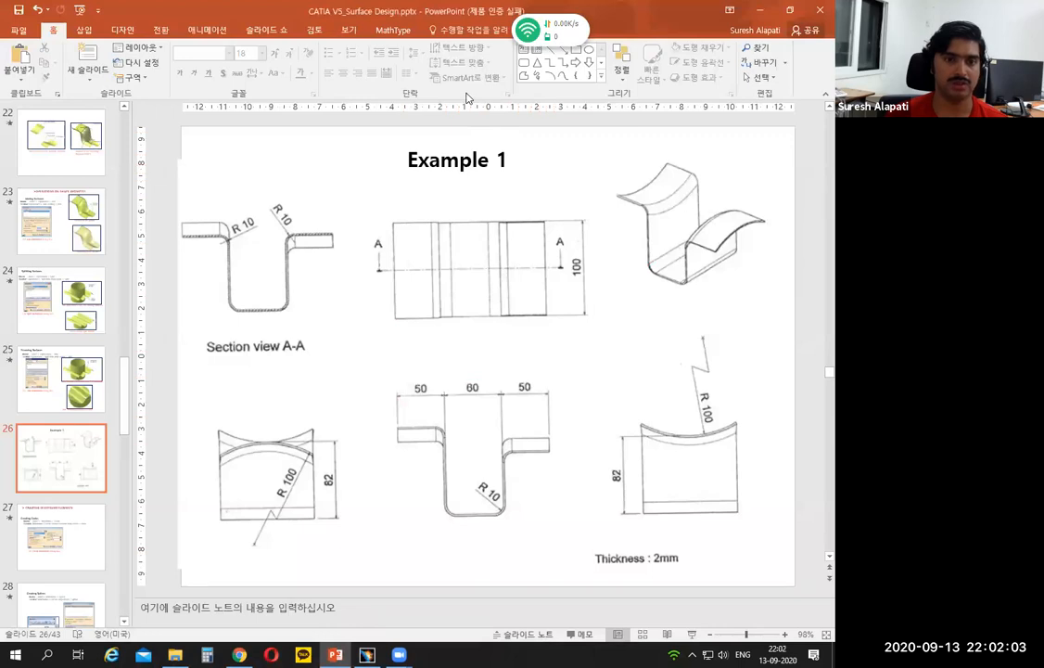
{"action": "left_click_drag", "start_coordinate": [580, 264], "coordinate": [572, 270]}
{"action": "left_click_drag", "start_coordinate": [682, 287], "coordinate": [694, 302]}
{"action": "left_click_drag", "start_coordinate": [744, 258], "coordinate": [753, 276]}
{"action": "mouse_move", "coordinate": [696, 299]}
{"action": "left_mouse_down"}
{"action": "mouse_move", "coordinate": [753, 269]}
{"action": "mouse_move", "coordinate": [715, 283]}
{"action": "mouse_move", "coordinate": [736, 270]}
{"action": "left_mouse_up"}
{"action": "left_click_drag", "start_coordinate": [555, 266], "coordinate": [574, 265]}
{"action": "mouse_move", "coordinate": [559, 221]}
{"action": "left_mouse_down"}
{"action": "mouse_move", "coordinate": [560, 265]}
{"action": "mouse_move", "coordinate": [559, 221]}
{"action": "left_mouse_up"}
{"action": "mouse_move", "coordinate": [559, 268]}
{"action": "left_mouse_down"}
{"action": "mouse_move", "coordinate": [559, 313]}
{"action": "mouse_move", "coordinate": [563, 273]}
{"action": "mouse_move", "coordinate": [568, 298]}
{"action": "mouse_move", "coordinate": [588, 289]}
{"action": "left_mouse_up"}
{"action": "left_click_drag", "start_coordinate": [591, 211], "coordinate": [601, 218]}
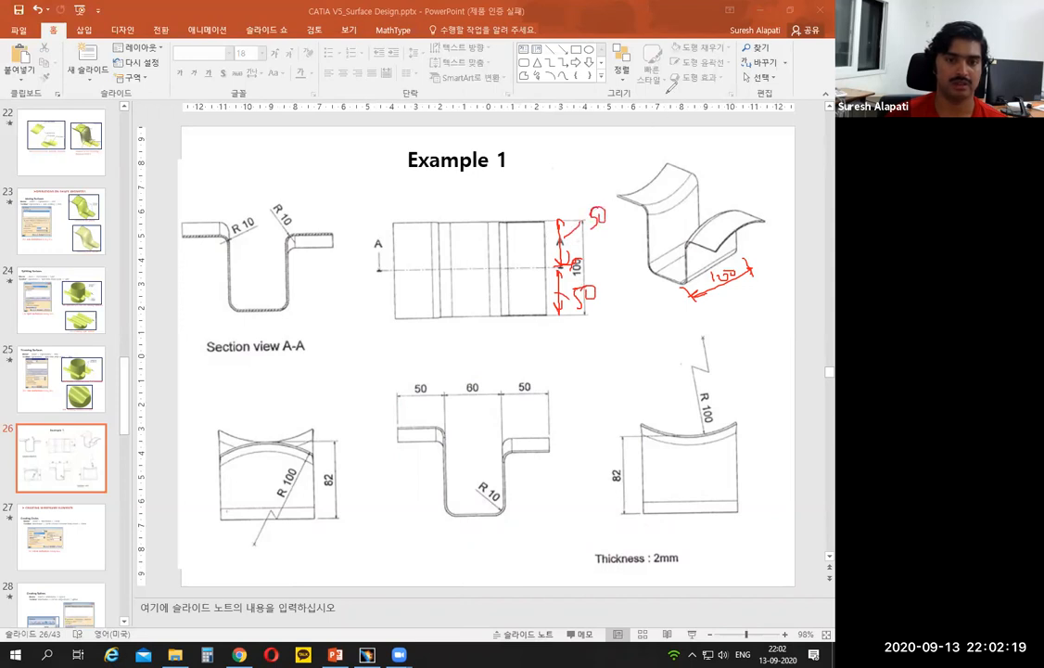
{"action": "left_click", "coordinate": [665, 104]}
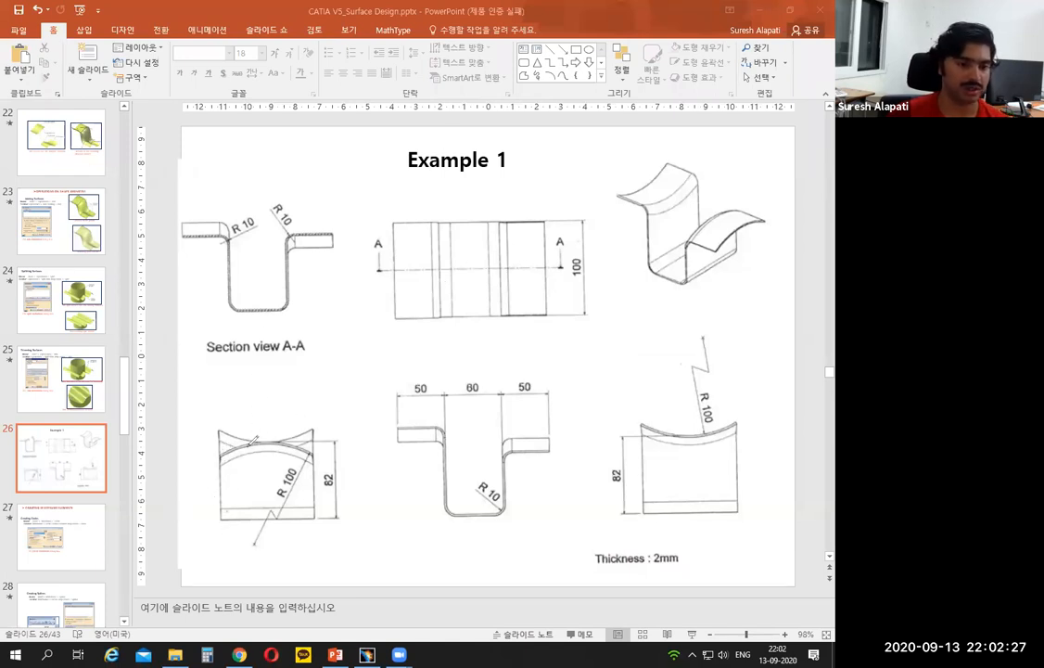
- Switch to CATIA and extrude the U-shaped sketch as a surface along the yz plane's normal, with Limit 1 and Limit 2 both 50 mm
{"action": "left_click", "coordinate": [368, 654]}
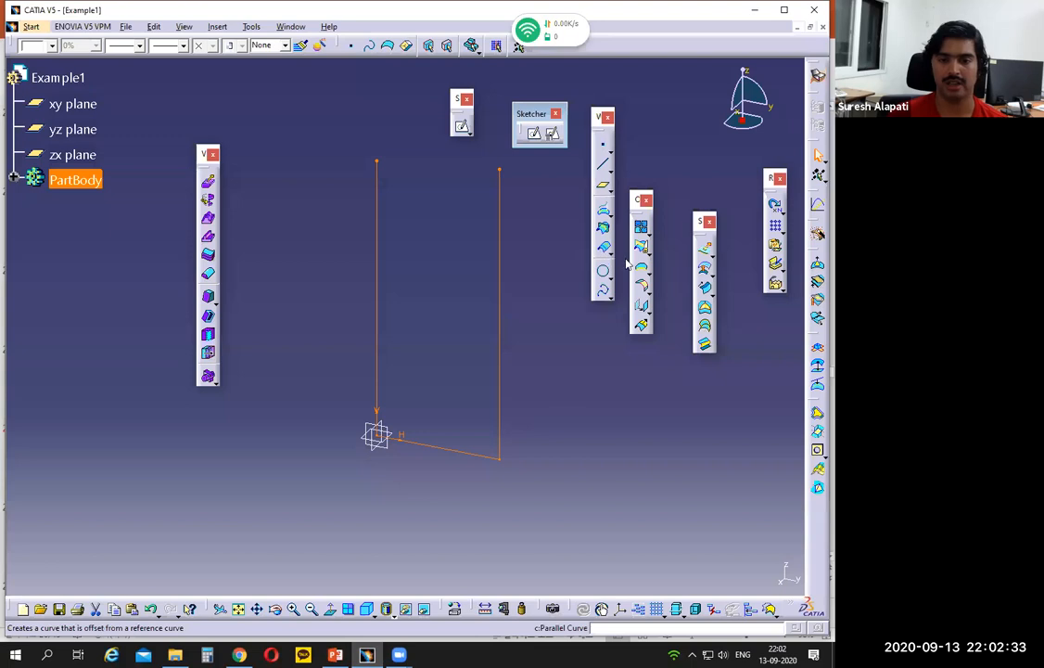
{"action": "left_click", "coordinate": [704, 249]}
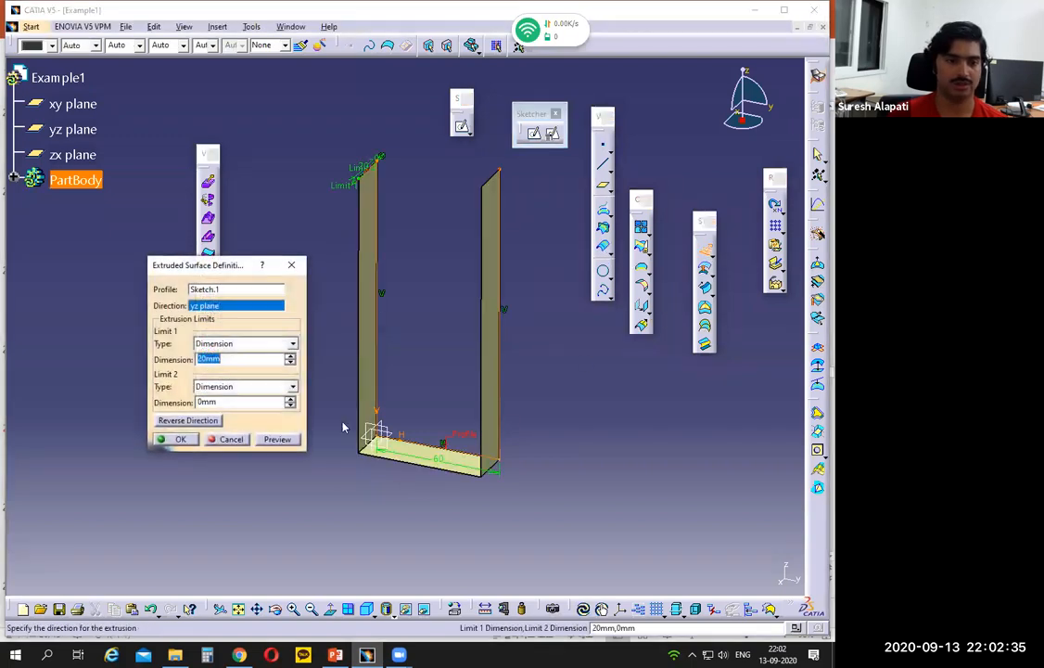
{"action": "type", "text": "50"}
{"action": "left_click", "coordinate": [227, 402]}
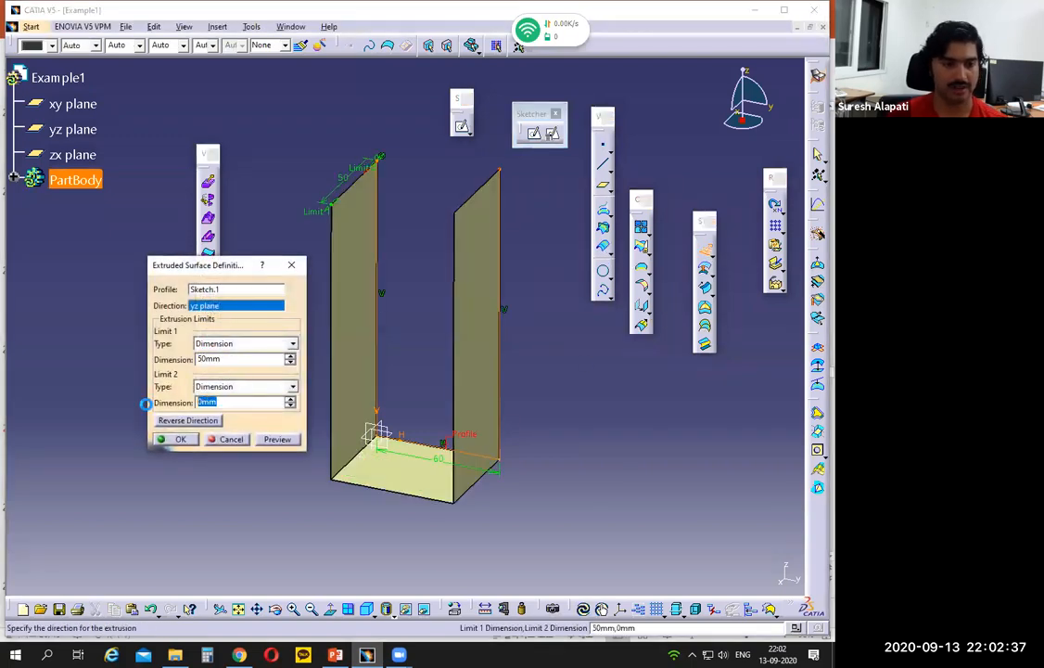
{"action": "type", "text": "50"}
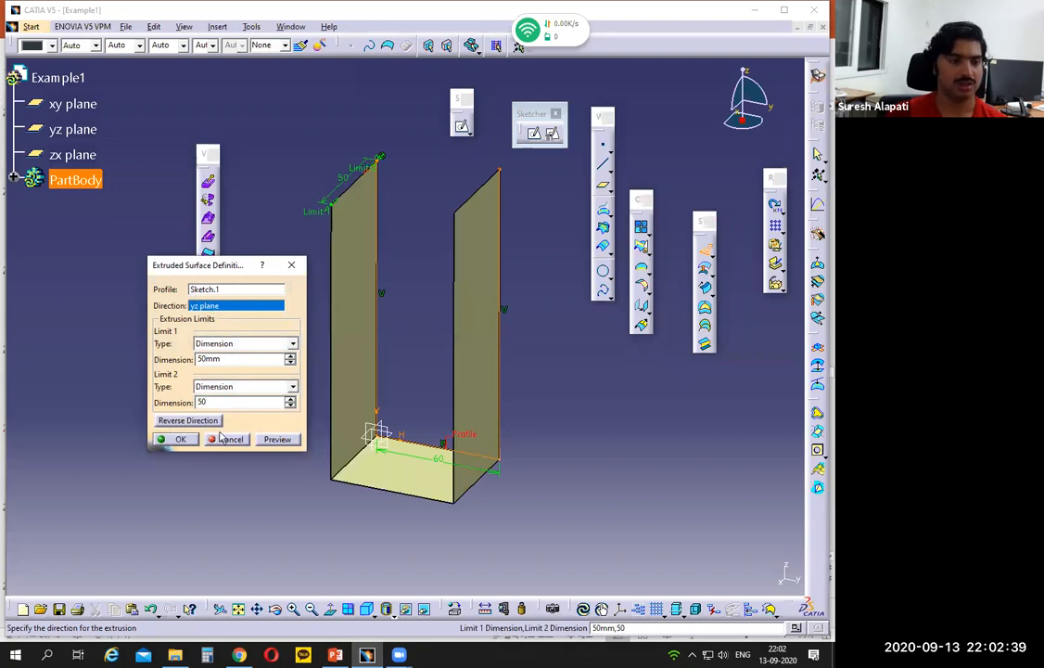
{"action": "left_click", "coordinate": [266, 446]}
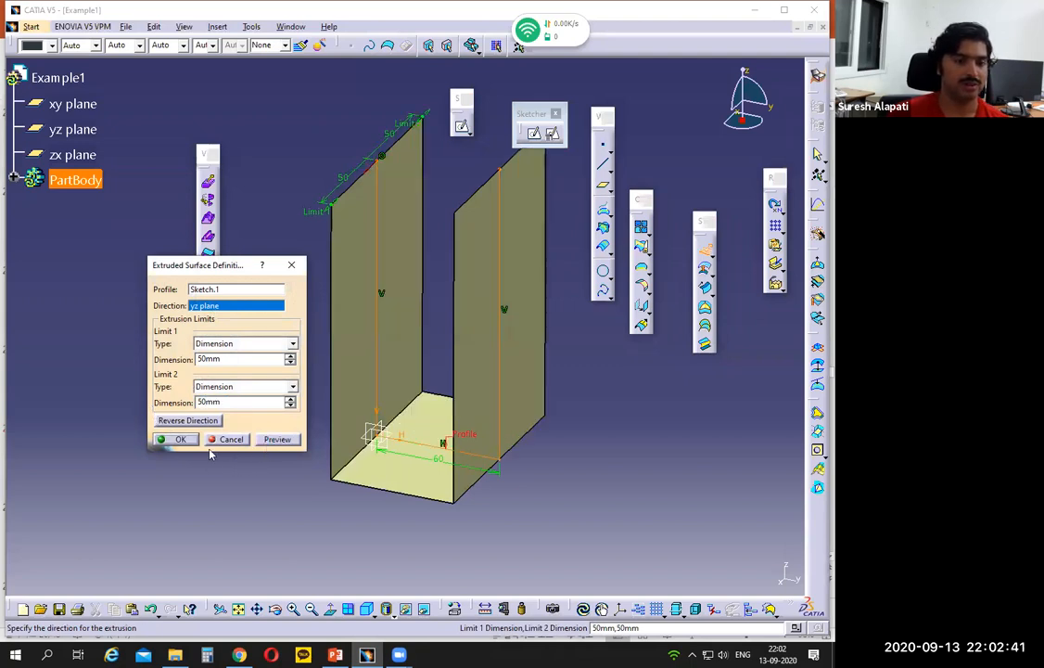
{"action": "left_click", "coordinate": [181, 440]}
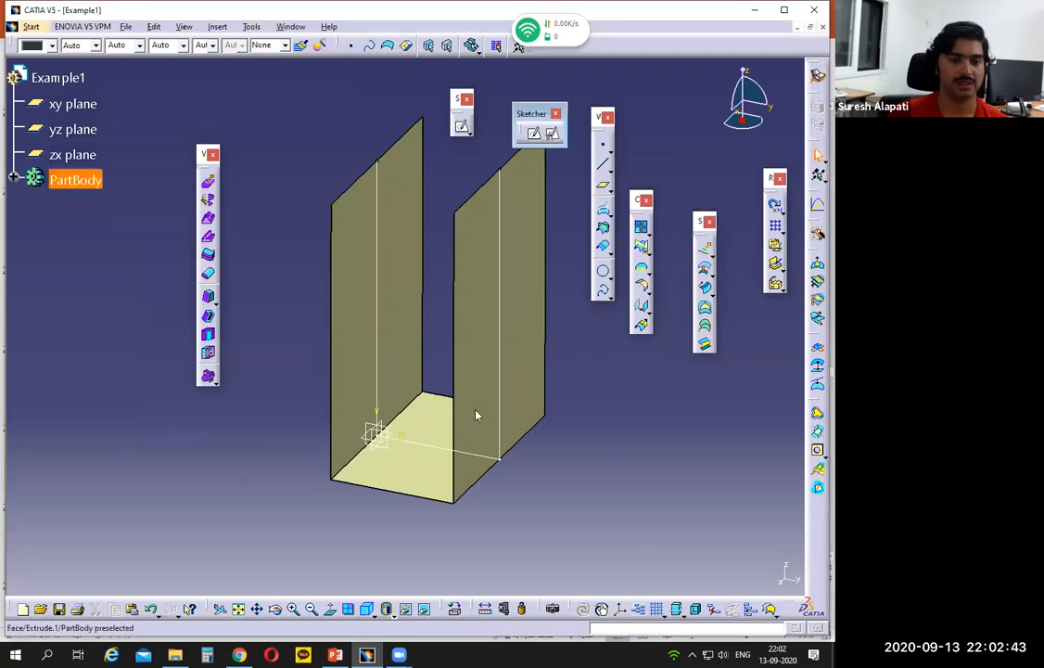
- On the Example 1 slide in PowerPoint, mark the right flange's curved edges, its R 100 arc and vertical centre line, and return to CATIA
{"action": "mouse_move", "coordinate": [335, 655]}
{"action": "left_click", "coordinate": [329, 577]}
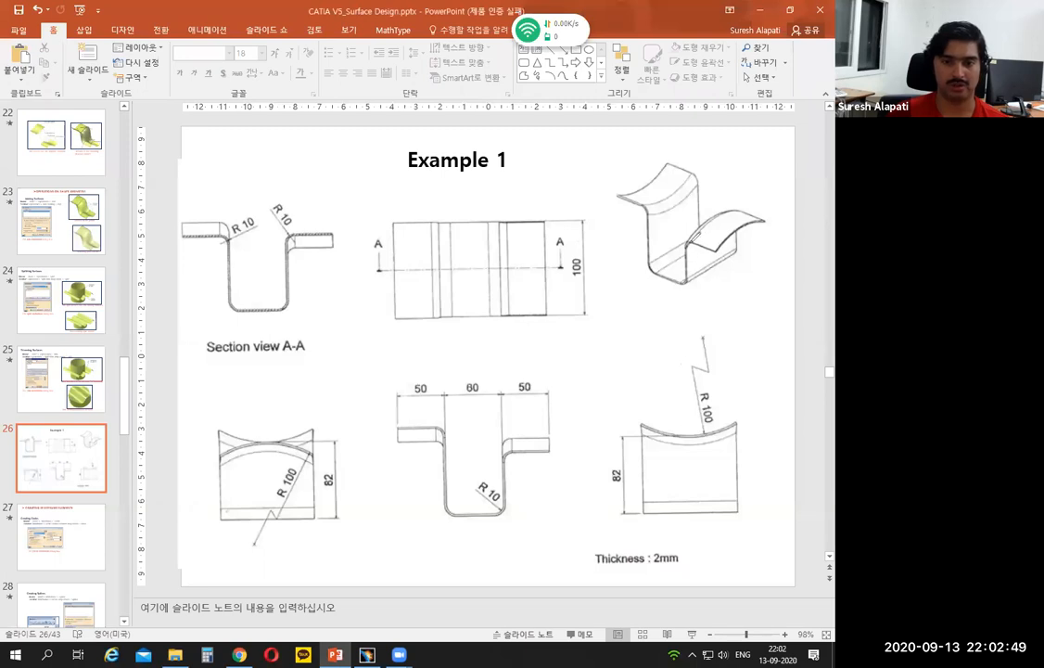
{"action": "mouse_move", "coordinate": [688, 243]}
{"action": "left_mouse_down"}
{"action": "mouse_move", "coordinate": [744, 206]}
{"action": "mouse_move", "coordinate": [726, 208]}
{"action": "mouse_move", "coordinate": [695, 236]}
{"action": "mouse_move", "coordinate": [766, 219]}
{"action": "left_mouse_up"}
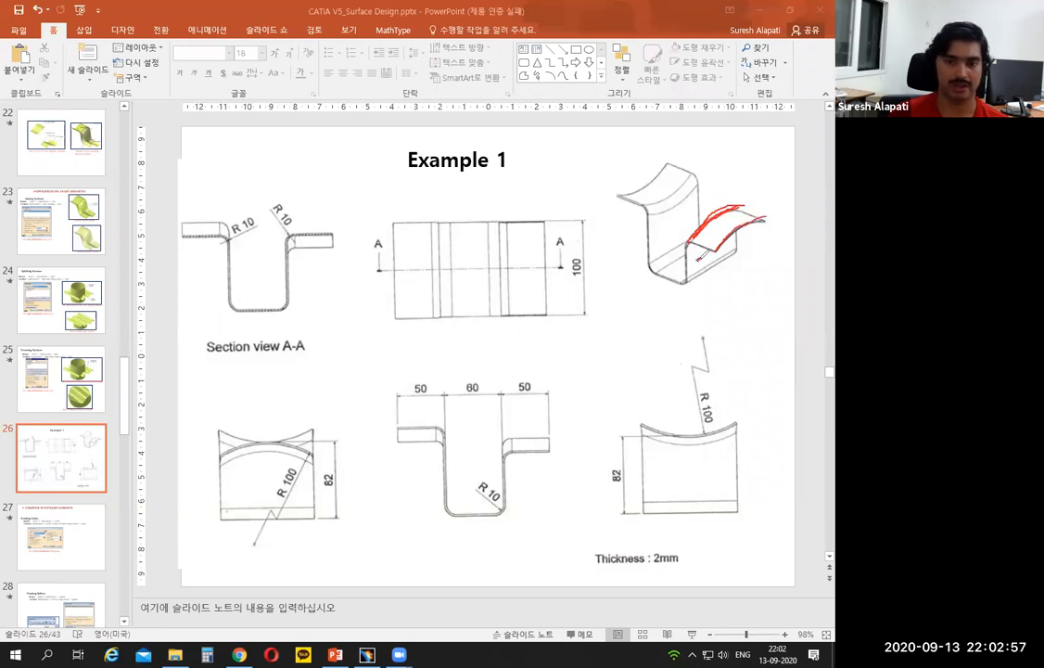
{"action": "left_click_drag", "start_coordinate": [699, 256], "coordinate": [696, 257]}
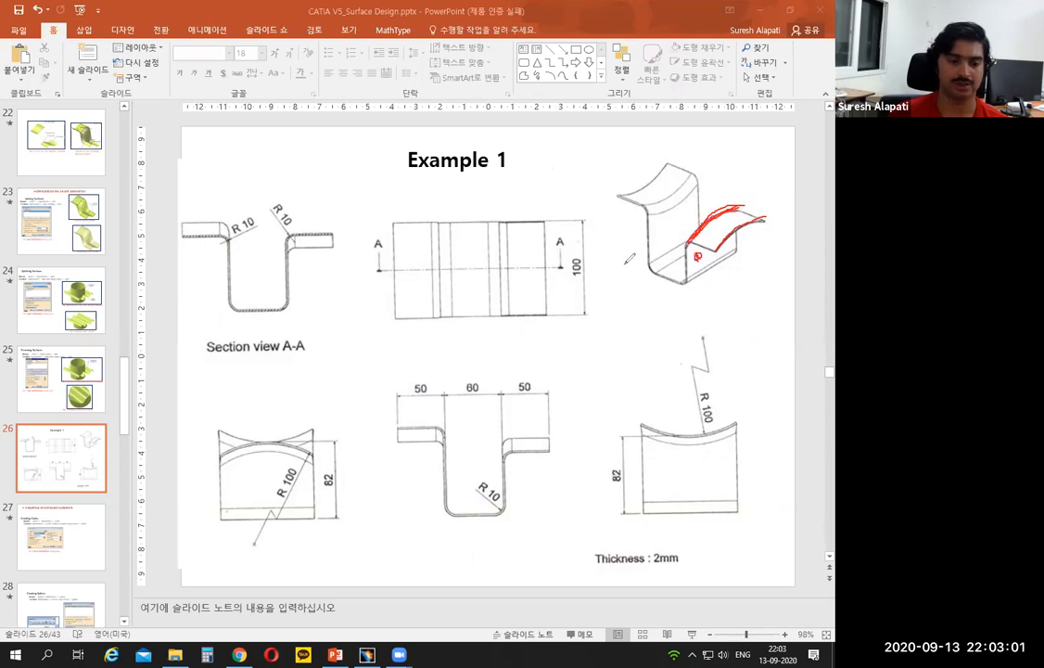
{"action": "left_click_drag", "start_coordinate": [256, 442], "coordinate": [289, 436]}
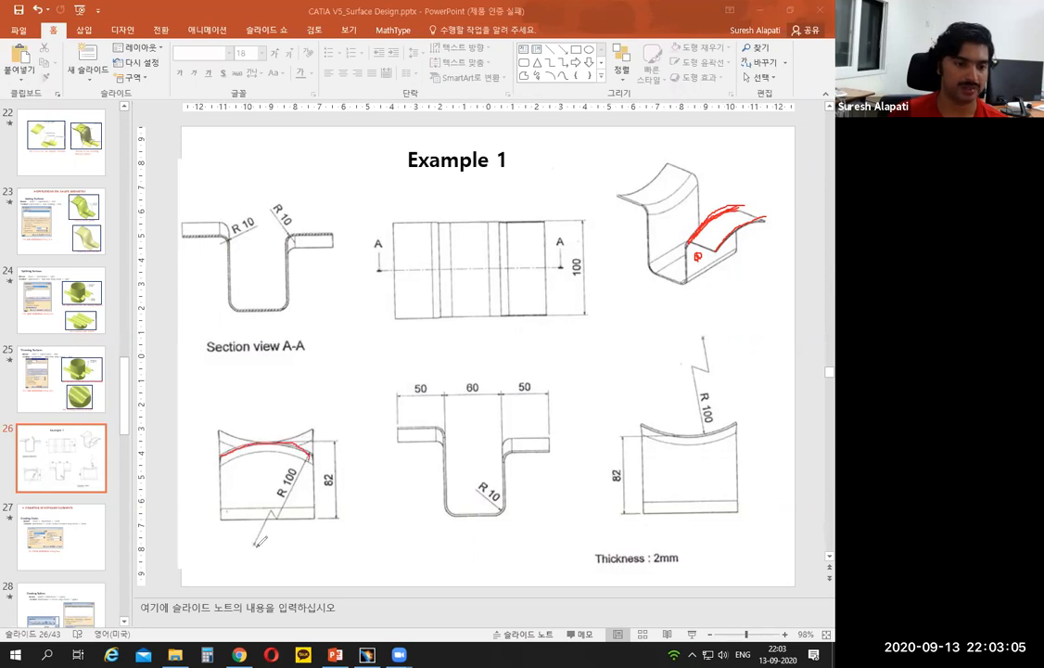
{"action": "left_click_drag", "start_coordinate": [263, 368], "coordinate": [261, 565]}
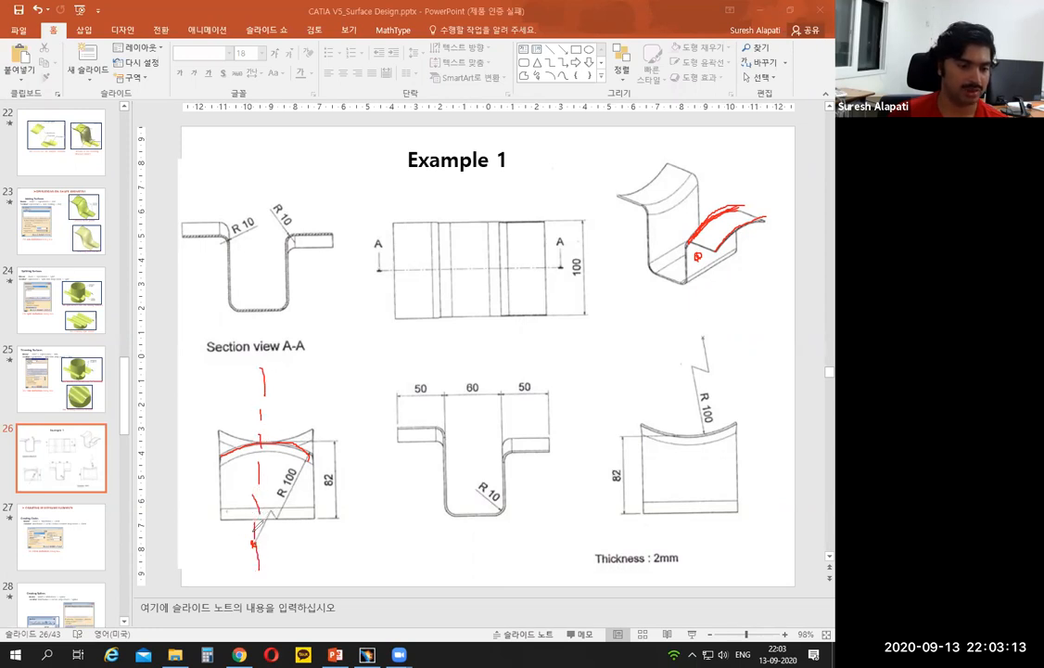
{"action": "left_click", "coordinate": [367, 655]}
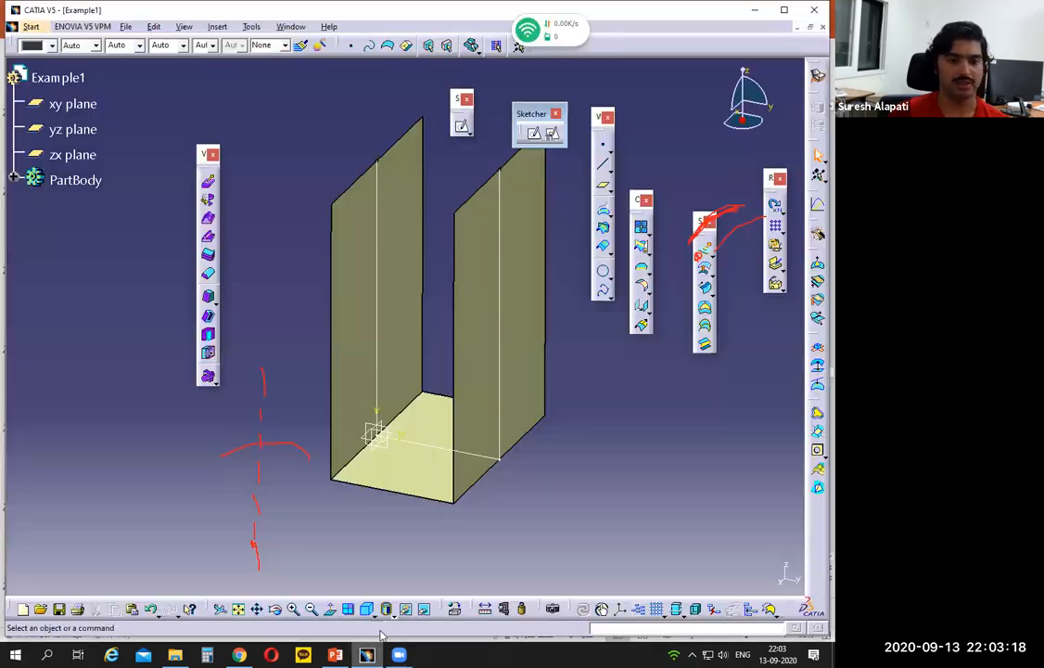
- Glance at the Example 1 slide in PowerPoint, return to CATIA, and start a sketch on the extruded surface's right vertical wall
{"action": "left_click", "coordinate": [525, 306]}
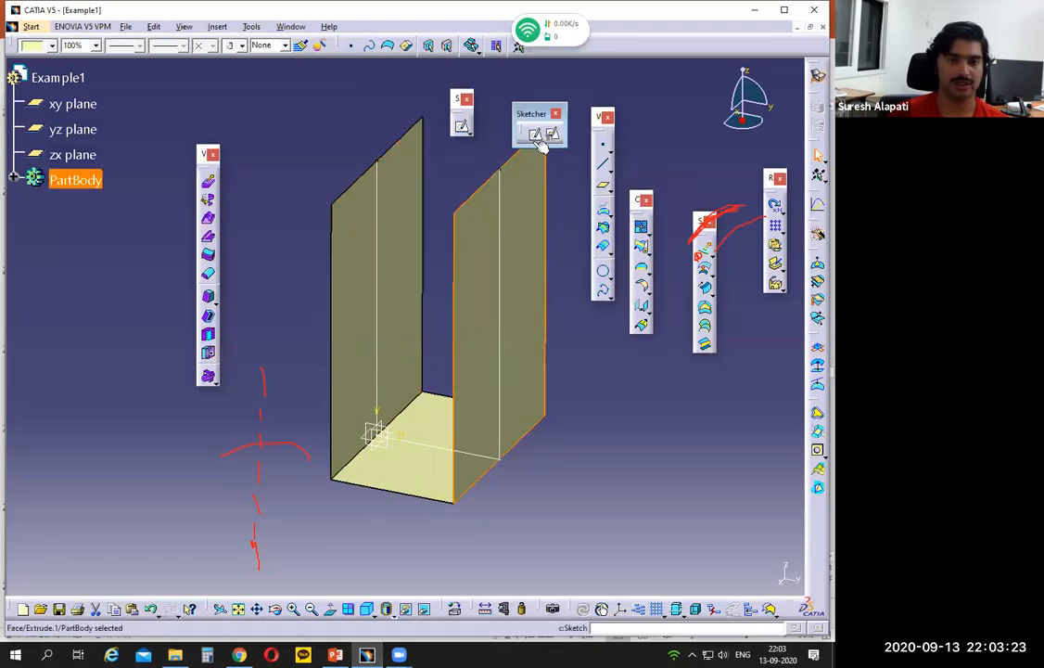
{"action": "left_click", "coordinate": [332, 654]}
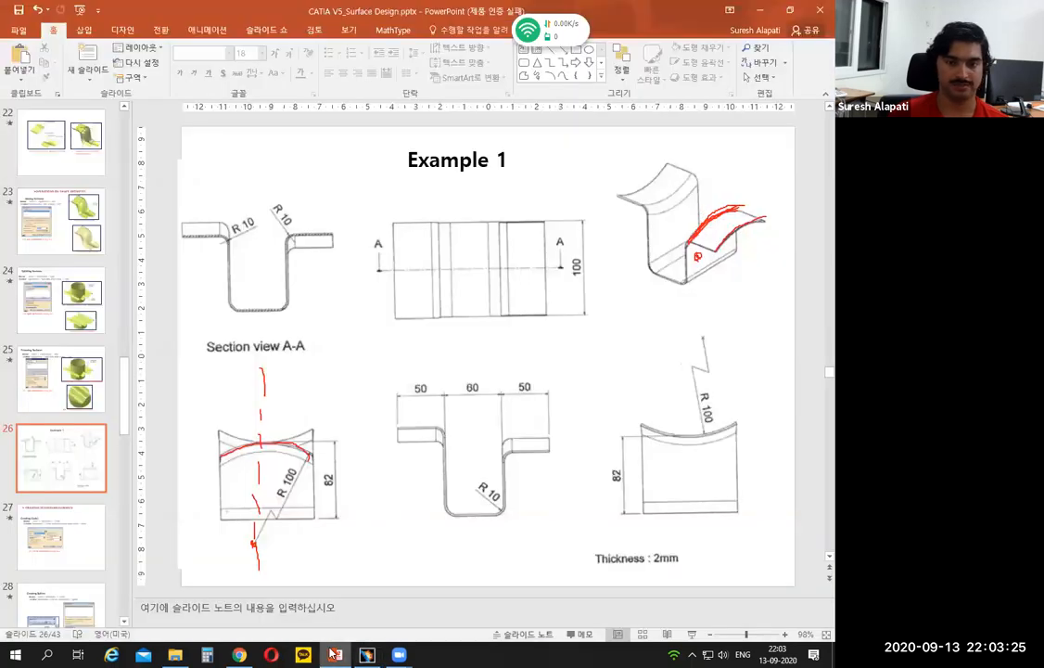
{"action": "left_click", "coordinate": [333, 655]}
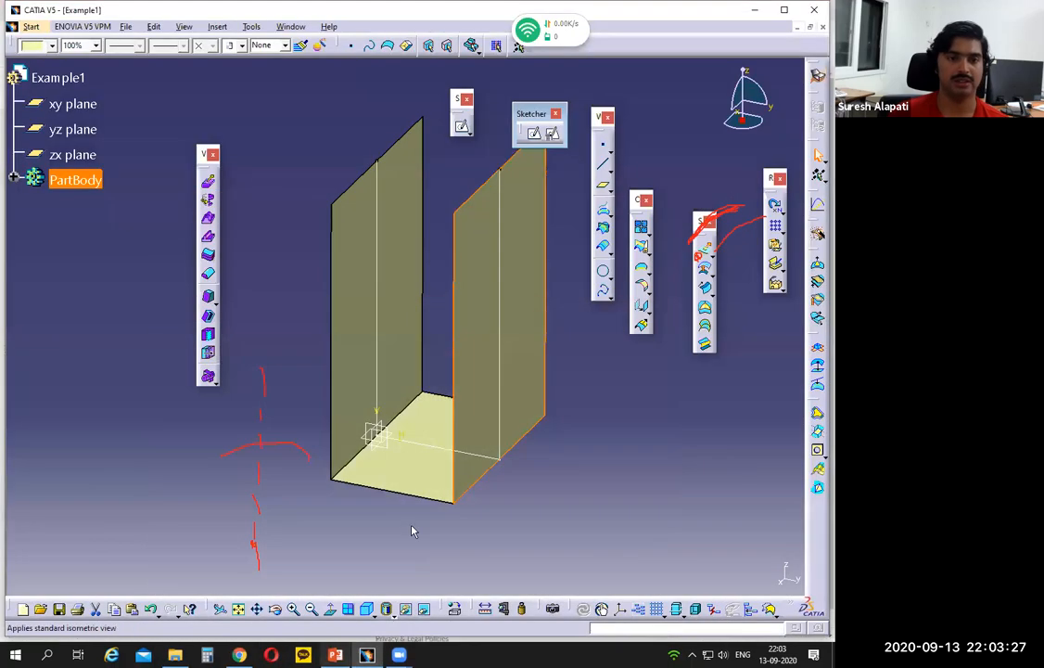
{"action": "left_click", "coordinate": [529, 135]}
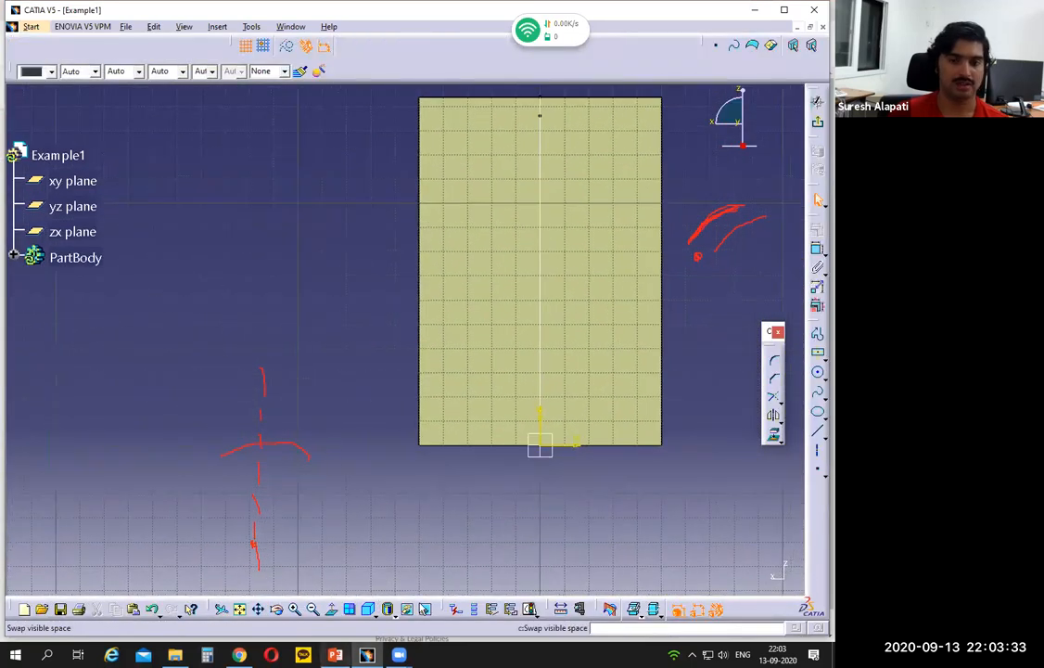
{"action": "left_click", "coordinate": [818, 374]}
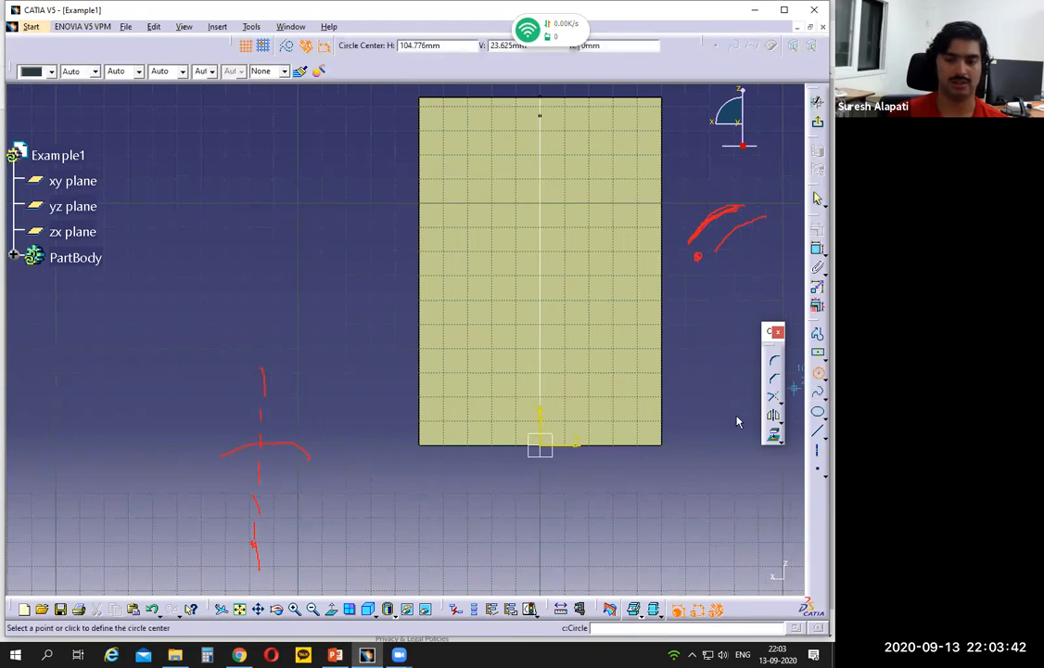
{"action": "left_click", "coordinate": [540, 583]}
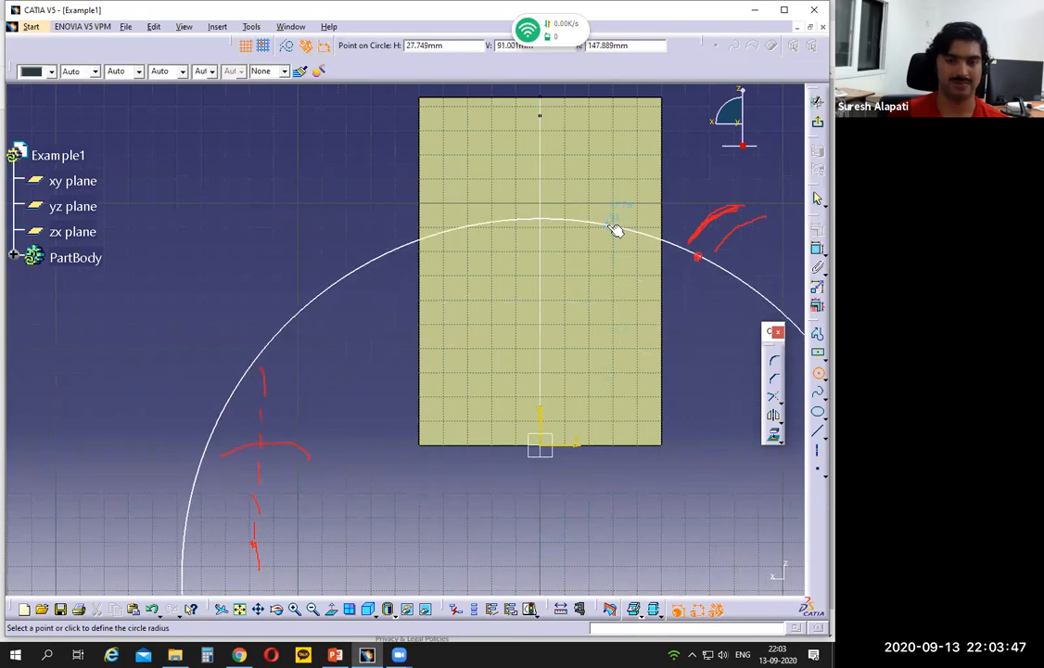
{"action": "left_click", "coordinate": [610, 225]}
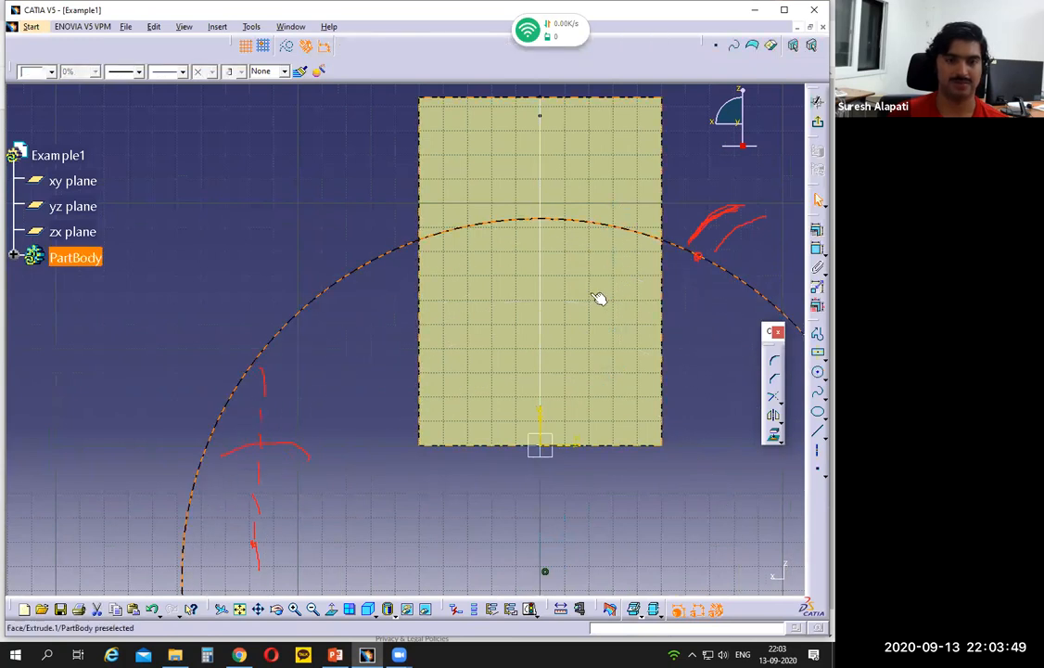
{"action": "left_click", "coordinate": [702, 396]}
{"action": "middle_click_drag", "start_coordinate": [690, 359], "coordinate": [688, 378]}
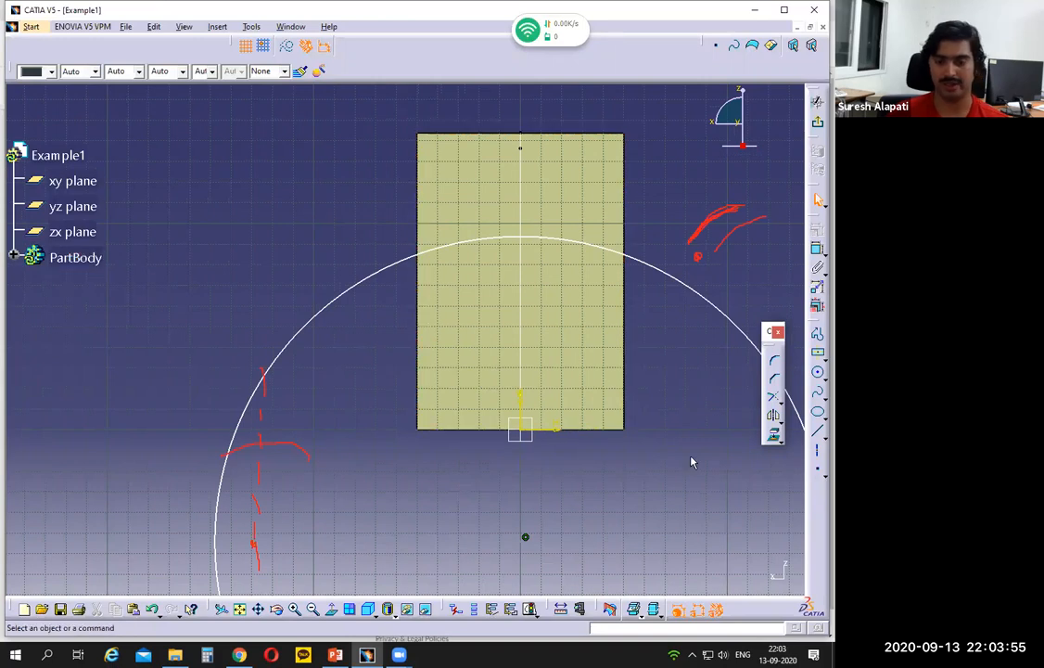
{"action": "left_click", "coordinate": [697, 293]}
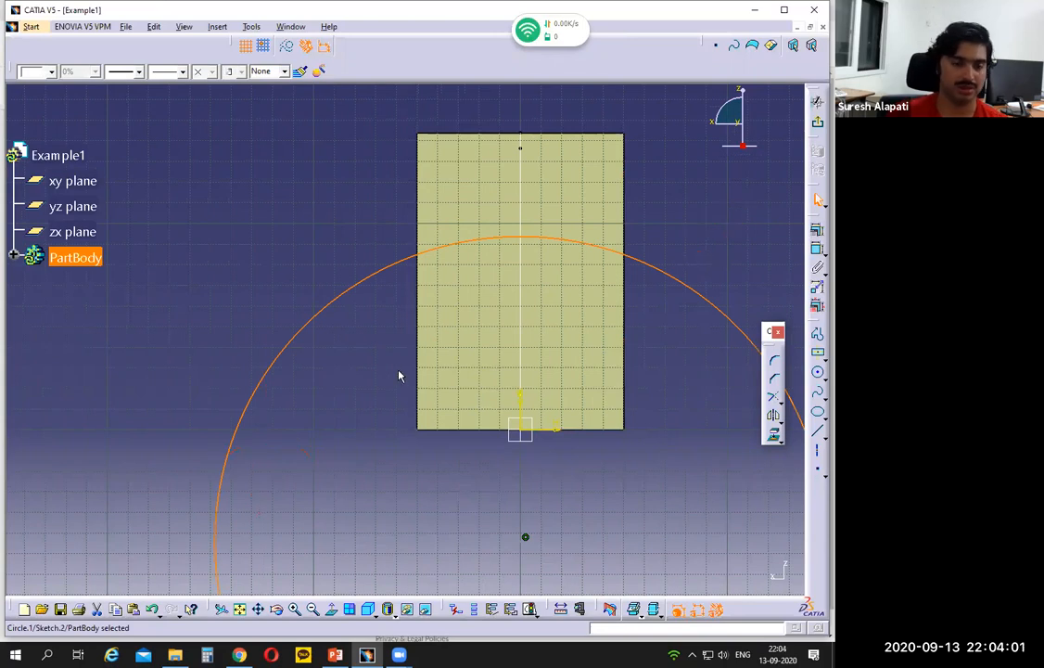
{"action": "key", "text": "Delete"}
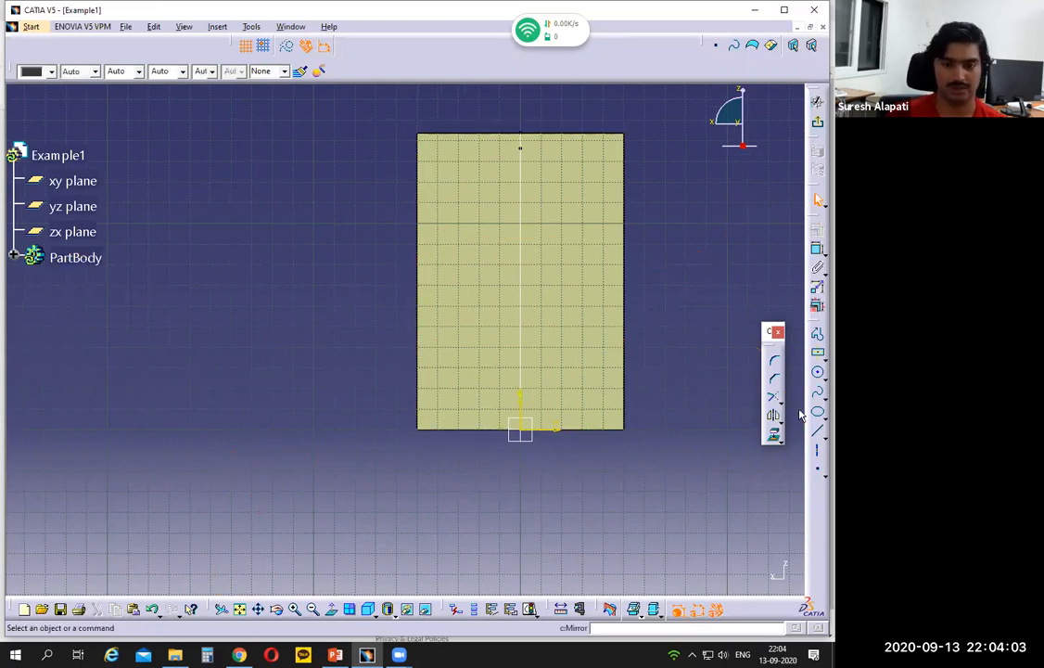
- Sketch an upward-bulging arc of about 136 mm radius across the wall, centred on the vertical axis about 46 mm below the origin
{"action": "left_click", "coordinate": [822, 375]}
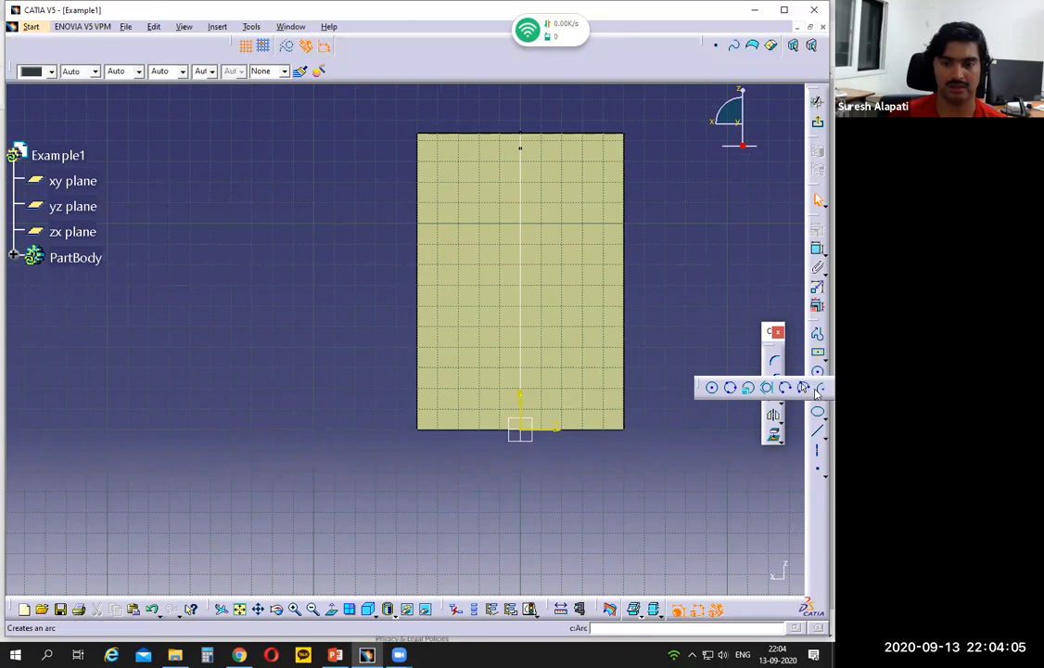
{"action": "left_click", "coordinate": [711, 388]}
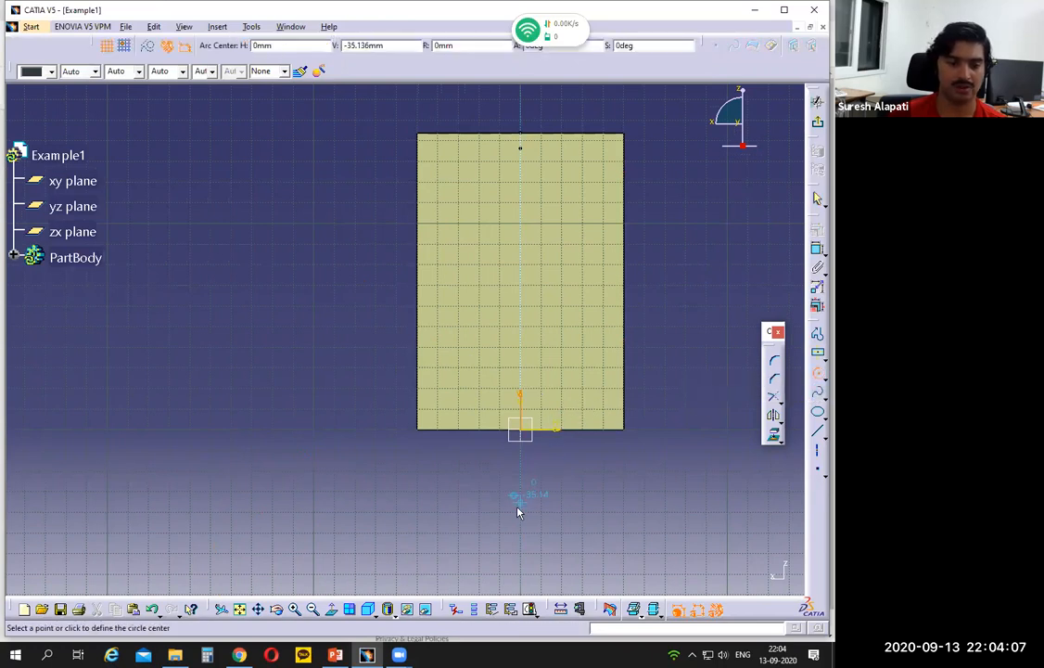
{"action": "left_click", "coordinate": [520, 556]}
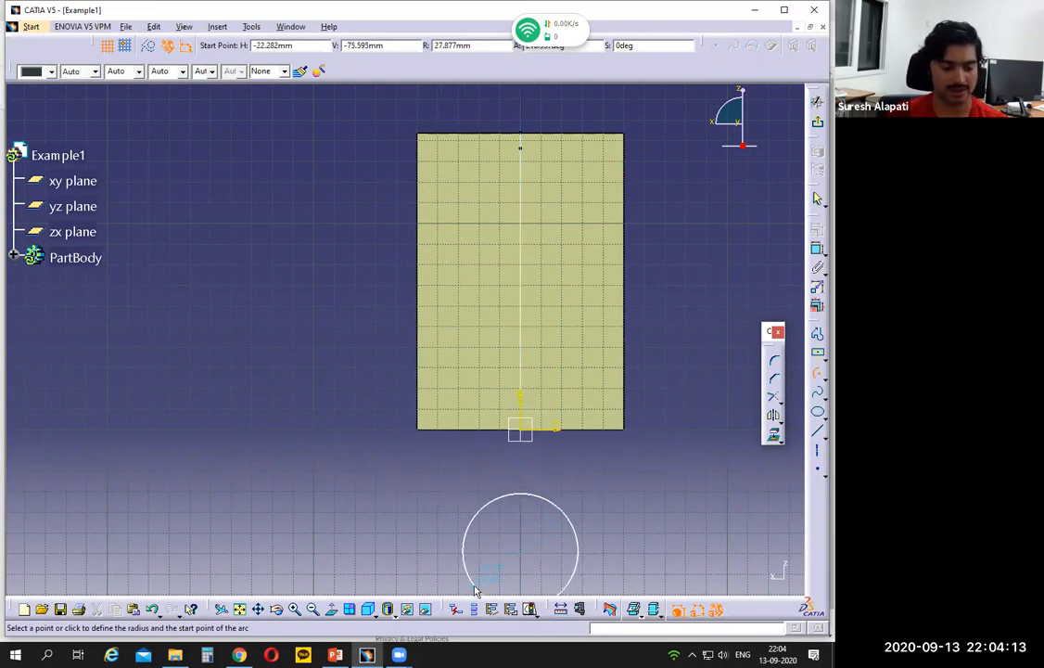
{"action": "key", "text": "Escape"}
{"action": "left_click", "coordinate": [816, 373]}
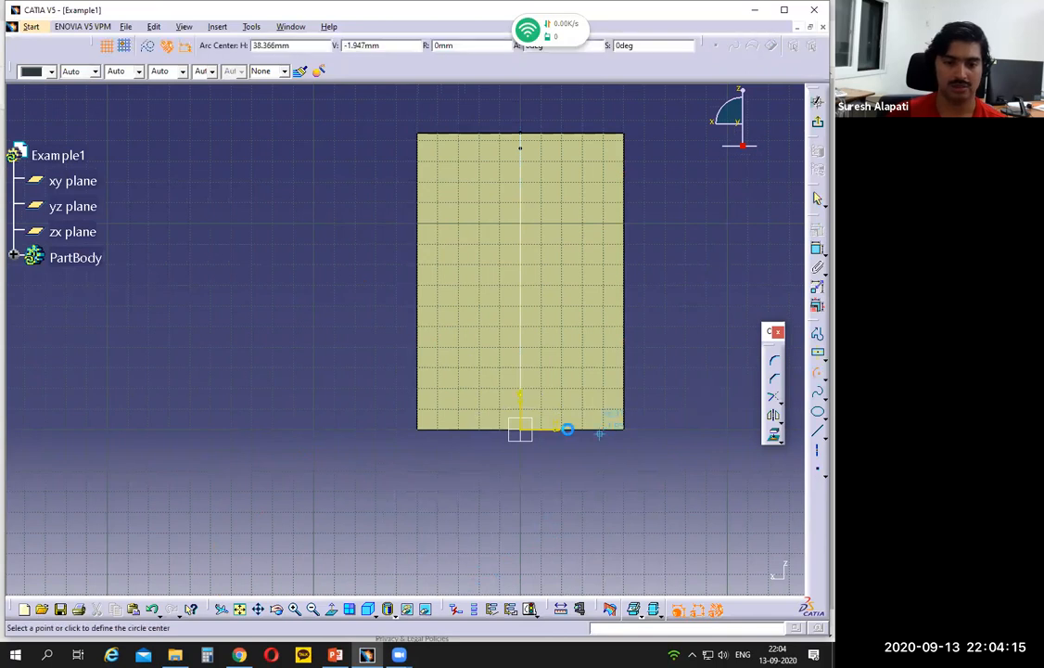
{"action": "left_click", "coordinate": [519, 531]}
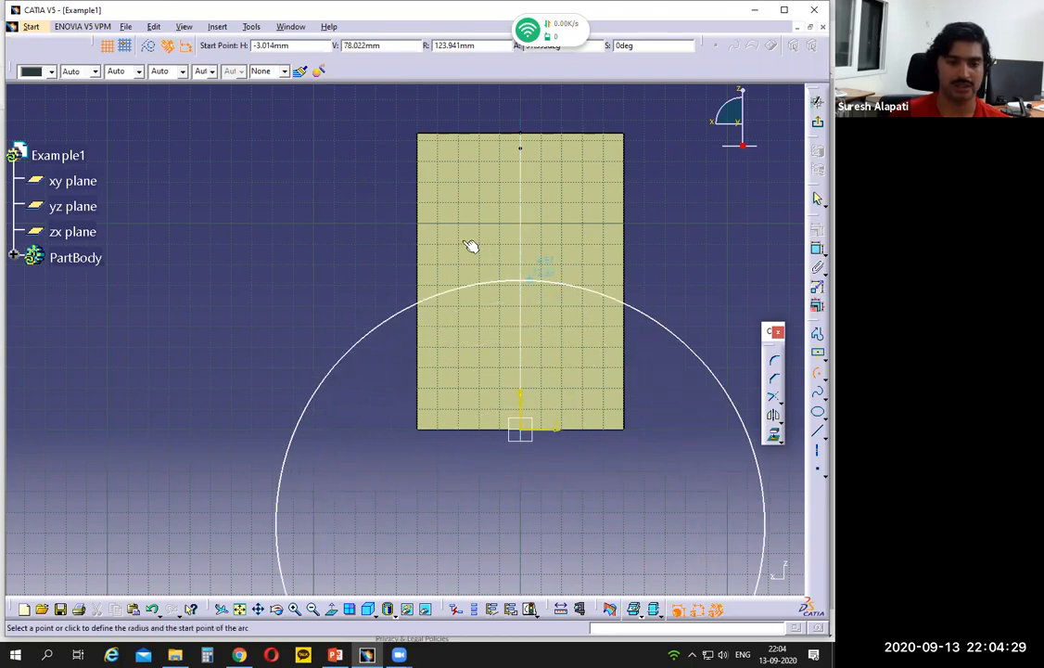
{"action": "left_click", "coordinate": [408, 267]}
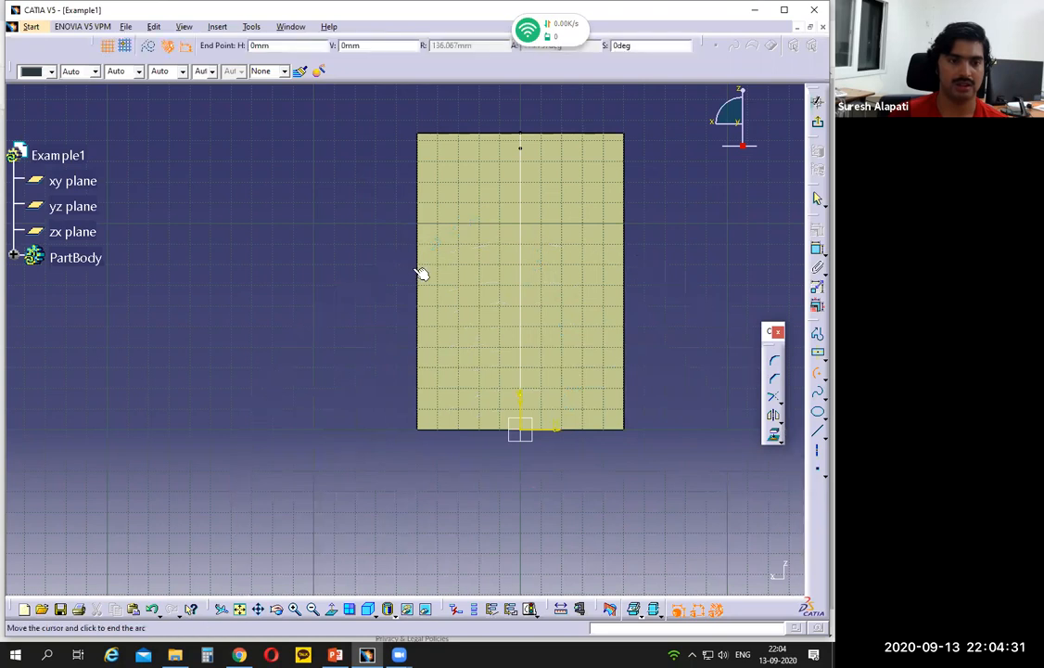
{"action": "left_click", "coordinate": [629, 291]}
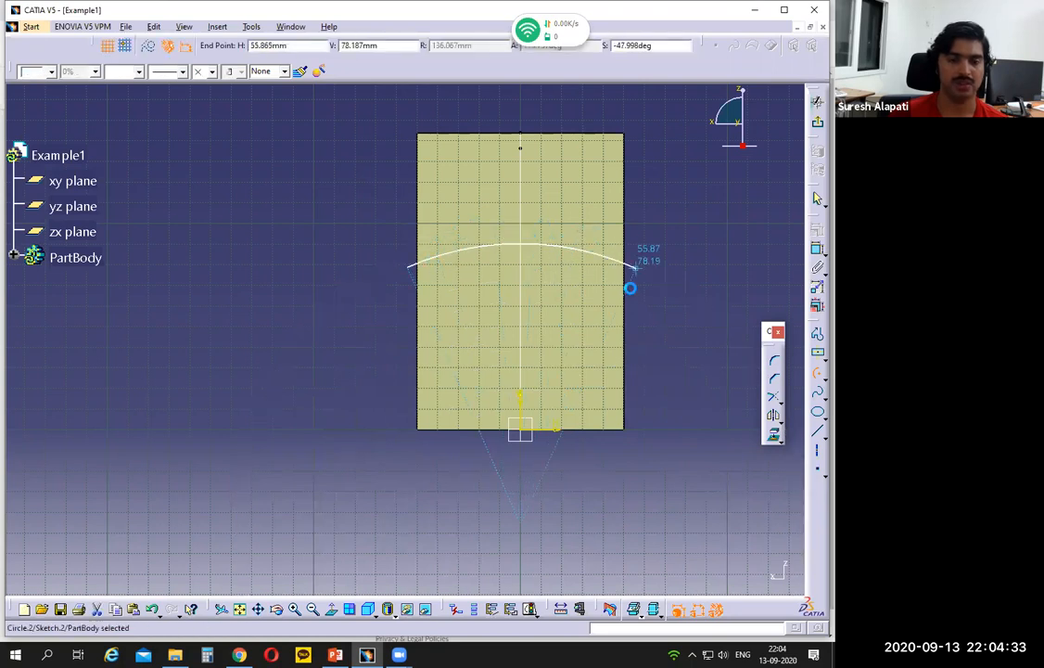
- Check the flange radius on the PowerPoint slide, and dimension the arc in CATIA with a radius of 100 mm
{"action": "left_click", "coordinate": [338, 655]}
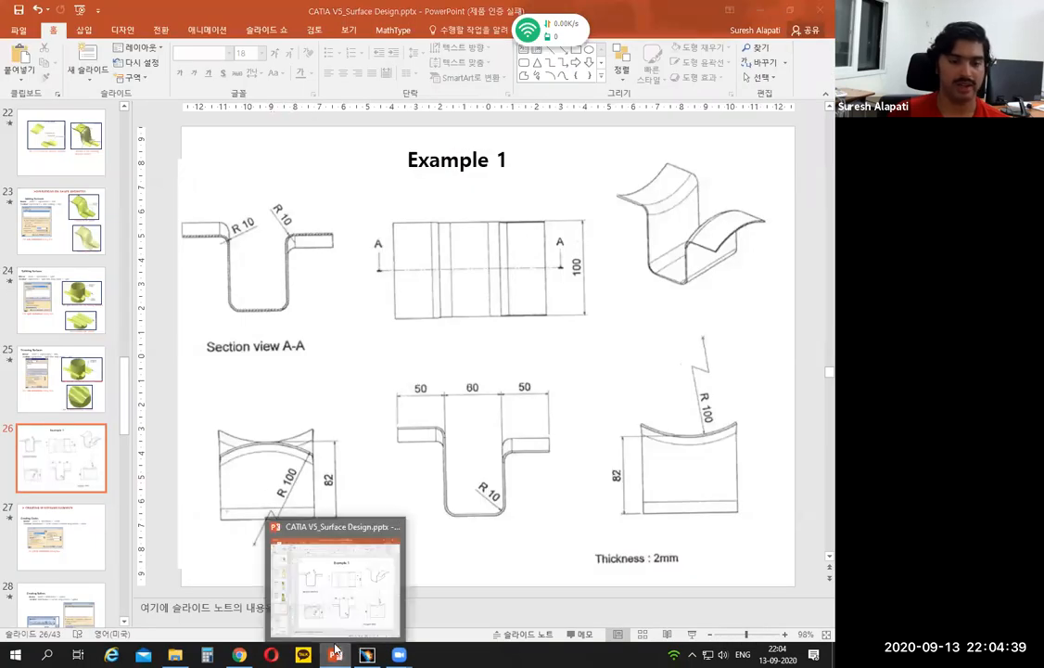
{"action": "left_click", "coordinate": [335, 655]}
{"action": "left_click", "coordinate": [818, 251]}
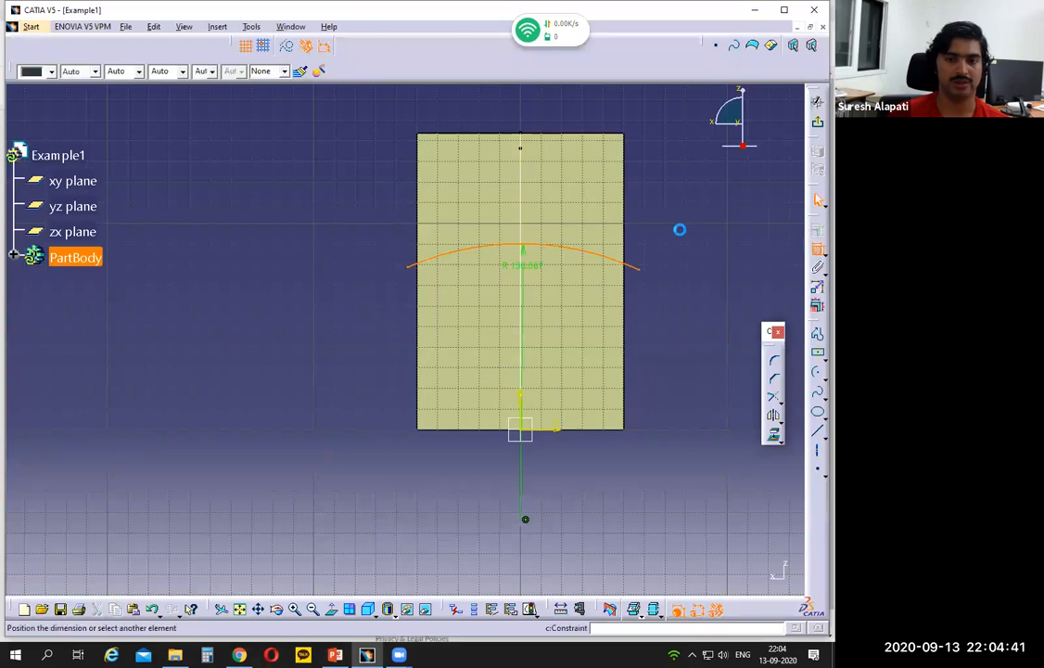
{"action": "left_click", "coordinate": [659, 159]}
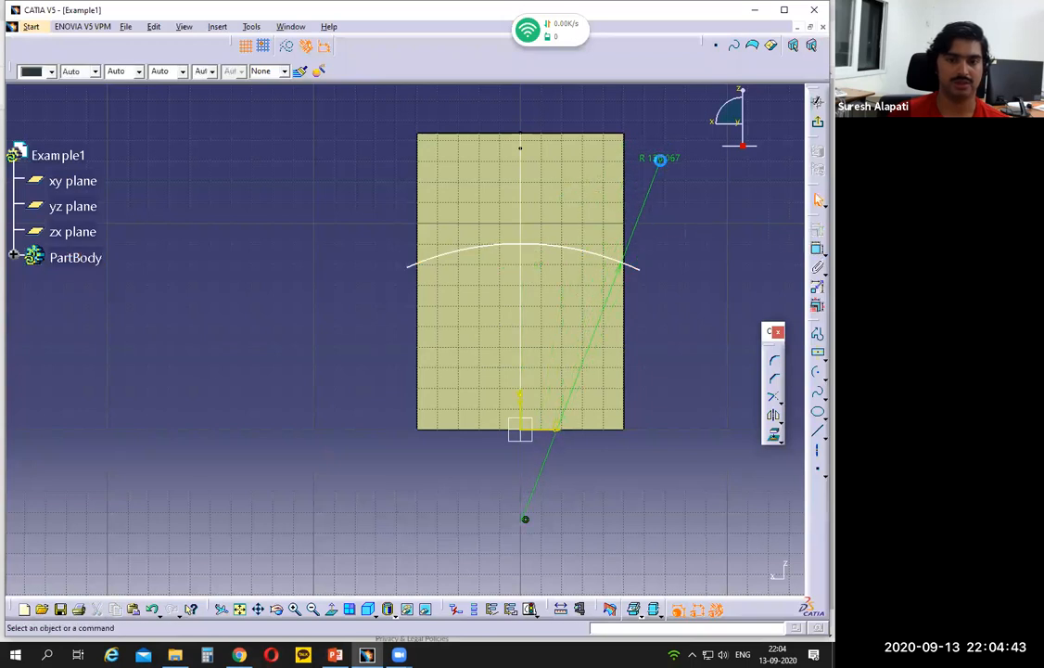
{"action": "double_click", "coordinate": [664, 158]}
{"action": "type", "text": "100"}
{"action": "key", "text": "Return"}
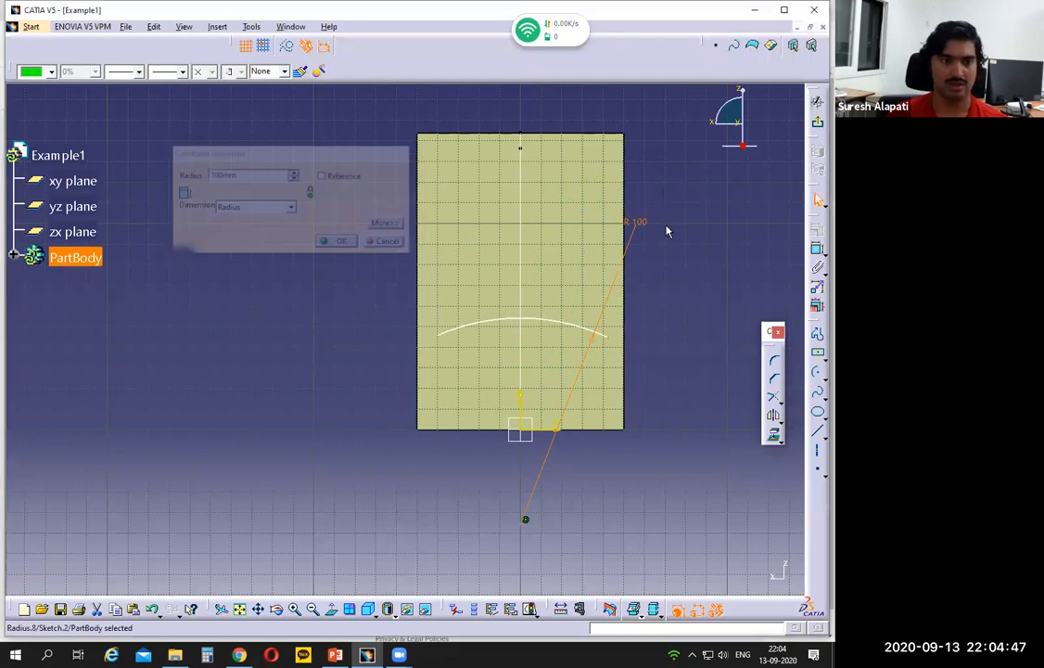
- Constrain the arc's left endpoint to be coincident with the wall's left vertical edge
{"action": "left_click", "coordinate": [439, 335]}
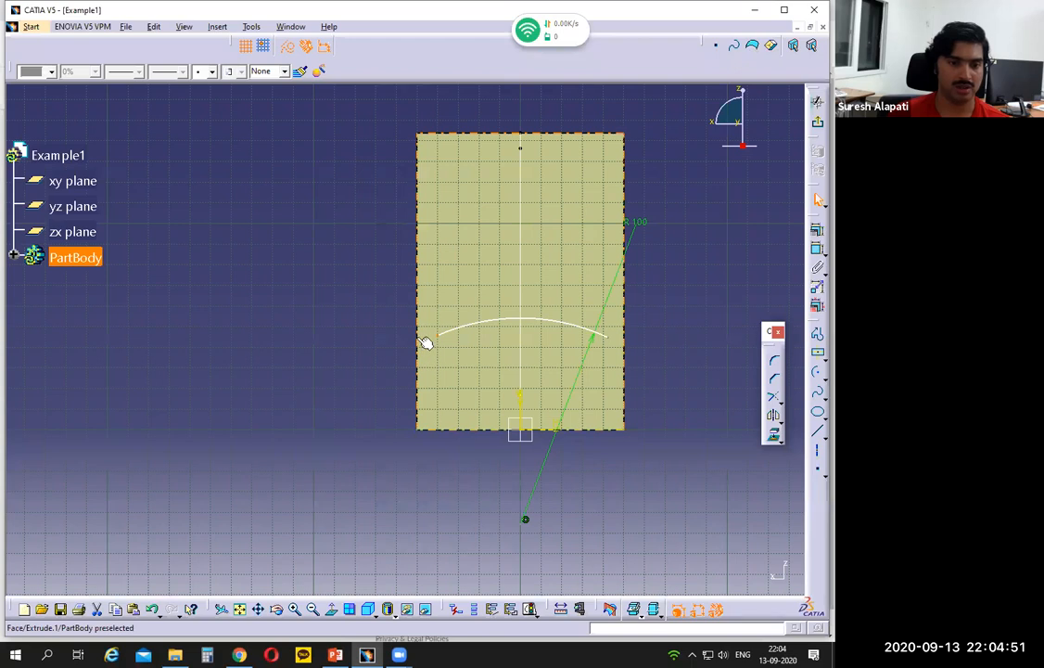
{"action": "left_click", "coordinate": [373, 382]}
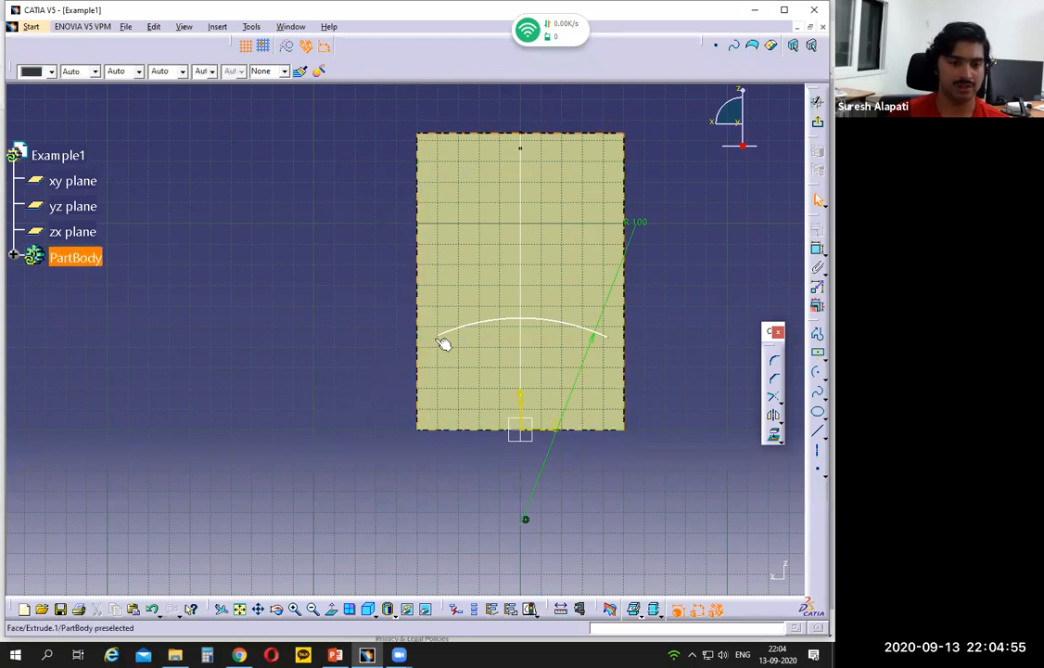
{"action": "left_click", "coordinate": [439, 335]}
{"action": "left_click", "coordinate": [378, 394]}
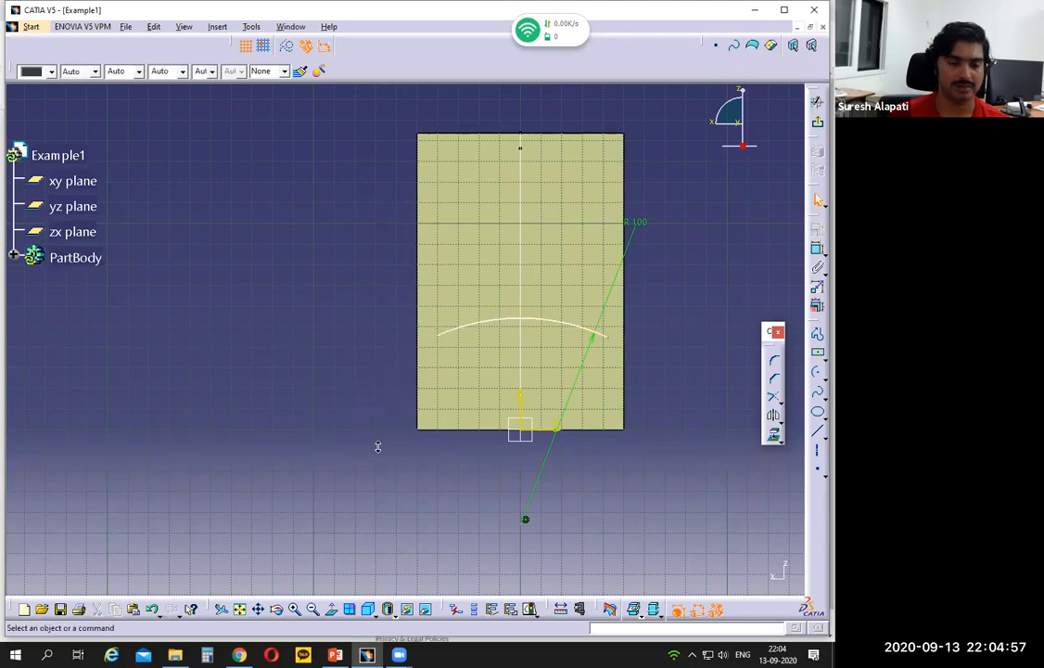
{"action": "middle_click_drag", "start_coordinate": [378, 446], "coordinate": [459, 359]}
{"action": "left_click", "coordinate": [461, 332]}
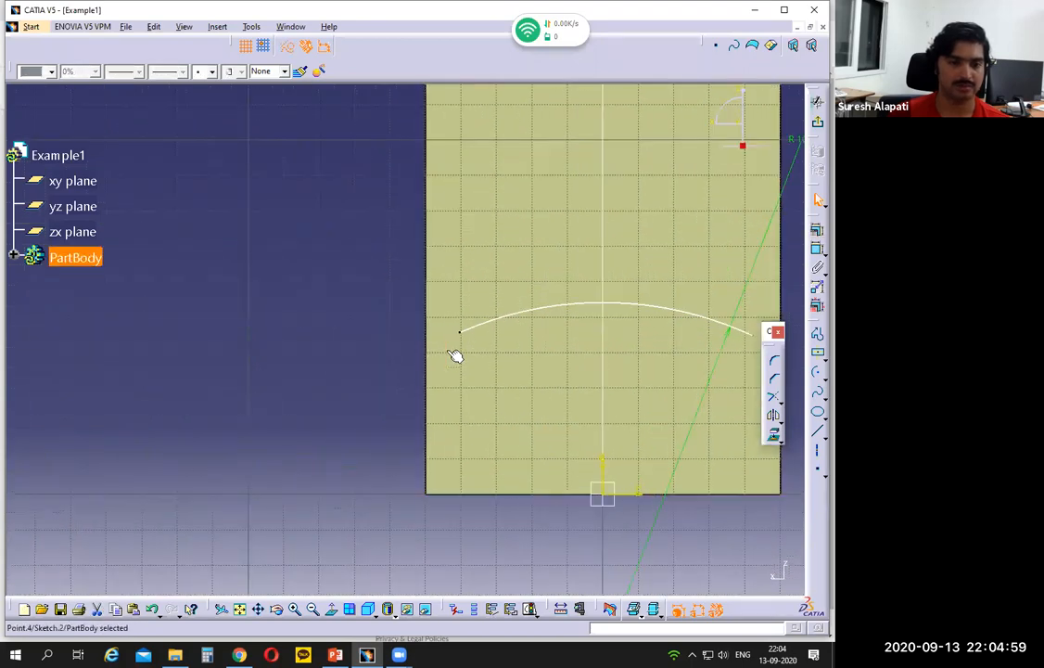
{"action": "left_click", "coordinate": [425, 372], "text": "ctrl"}
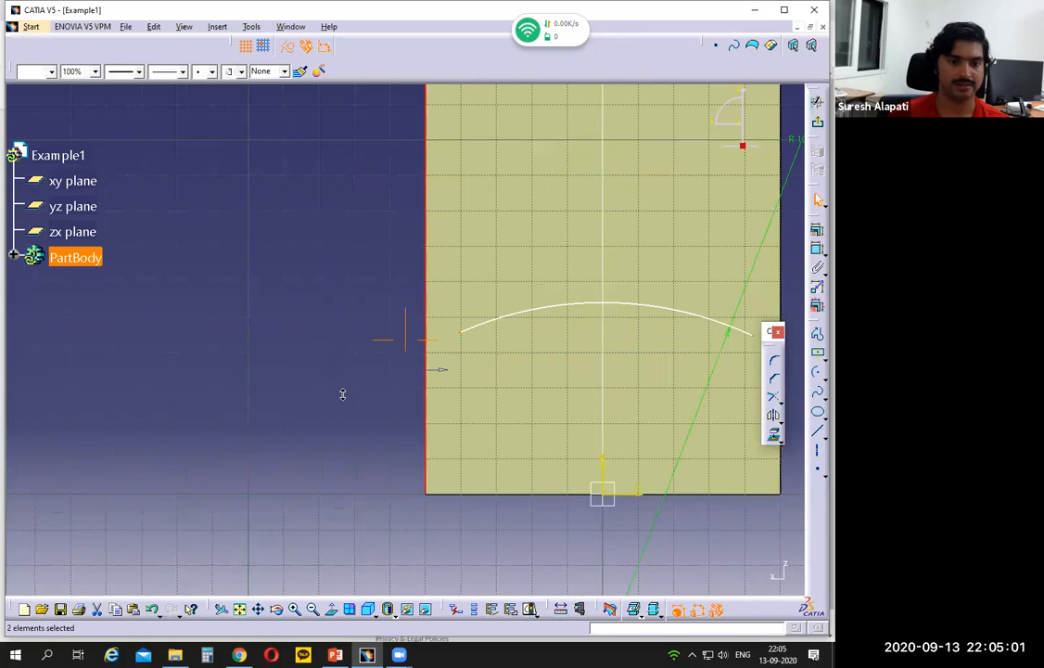
{"action": "middle_click_drag", "start_coordinate": [343, 394], "coordinate": [371, 419]}
{"action": "left_click", "coordinate": [816, 230]}
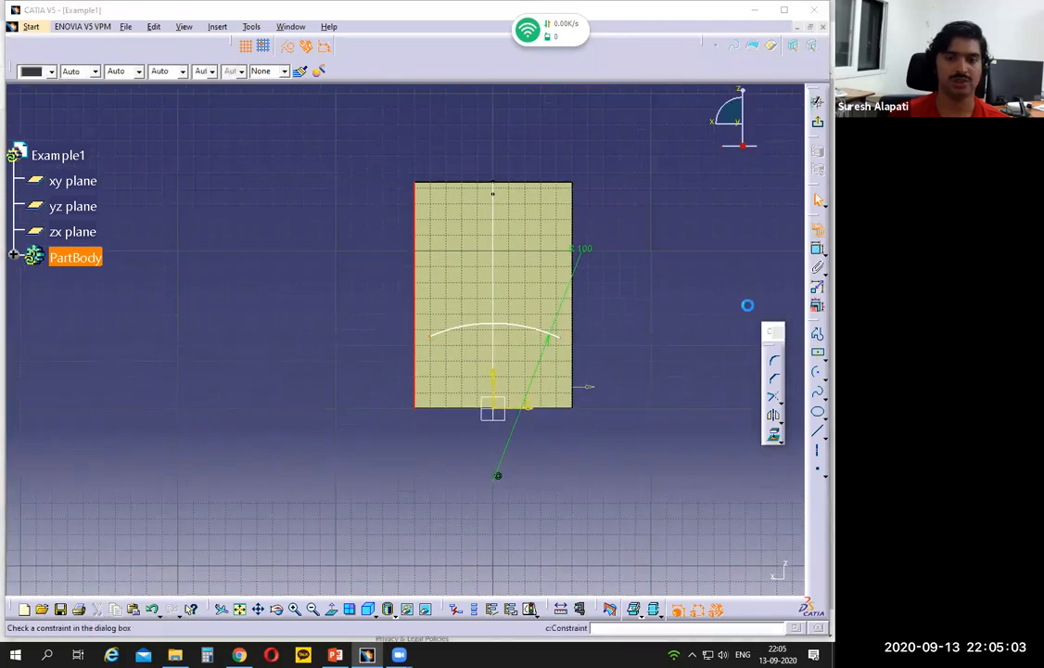
{"action": "left_click", "coordinate": [732, 450]}
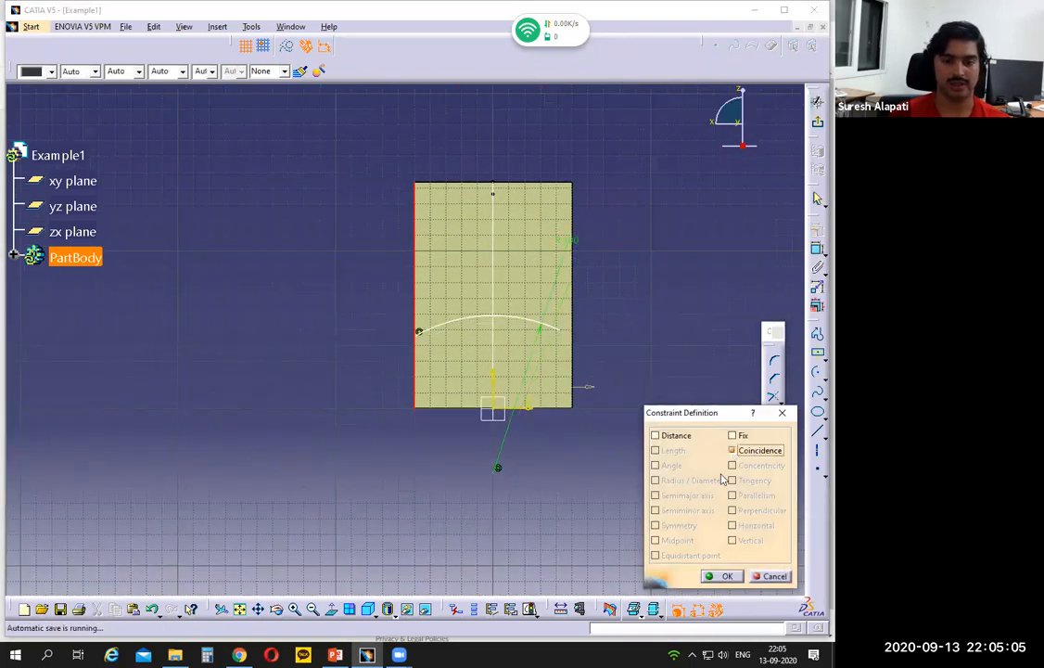
{"action": "left_click_drag", "start_coordinate": [708, 413], "coordinate": [692, 177]}
{"action": "left_click", "coordinate": [715, 341]}
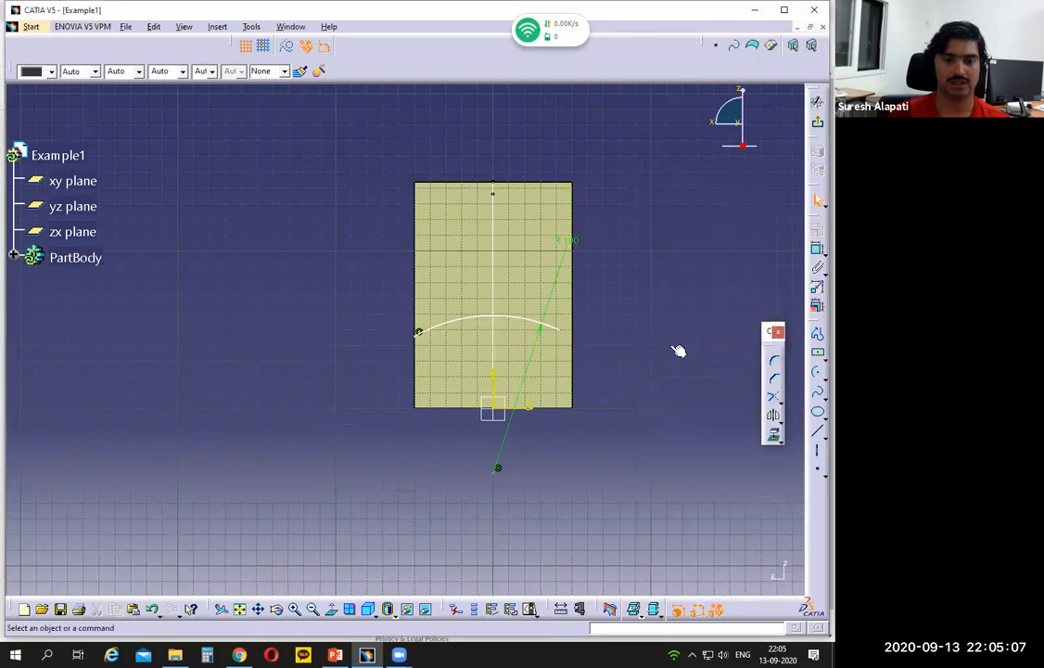
- Constrain the arc's right endpoint to be coincident with the wall's right vertical edge
{"action": "left_click", "coordinate": [560, 332]}
{"action": "left_click", "coordinate": [571, 393], "text": "ctrl"}
{"action": "left_click", "coordinate": [816, 247]}
{"action": "left_click", "coordinate": [722, 216]}
{"action": "left_click", "coordinate": [712, 342]}
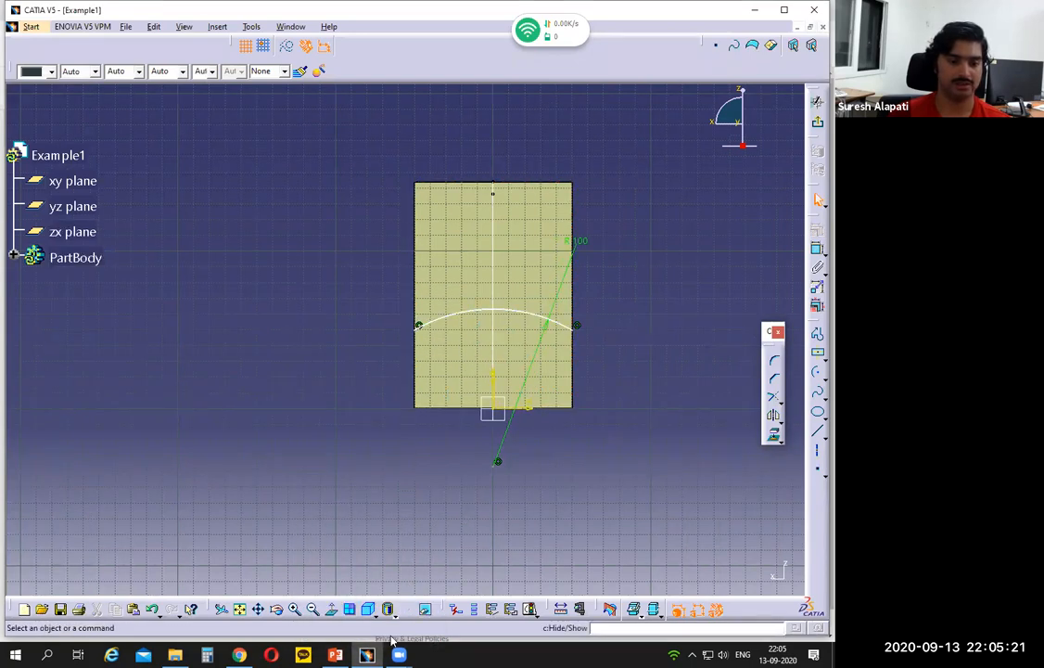
- On the Example 1 slide in PowerPoint, mark the 82 height between the part's base and the arc's peak, and return to CATIA
{"action": "left_click", "coordinate": [368, 655]}
{"action": "left_click", "coordinate": [368, 654]}
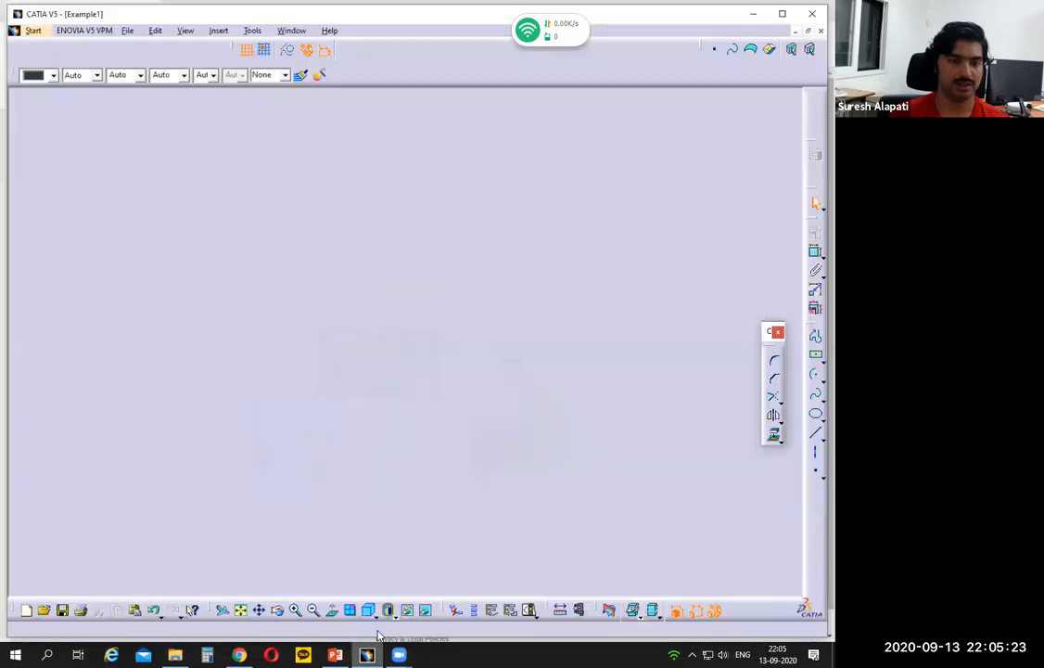
{"action": "left_click", "coordinate": [336, 653]}
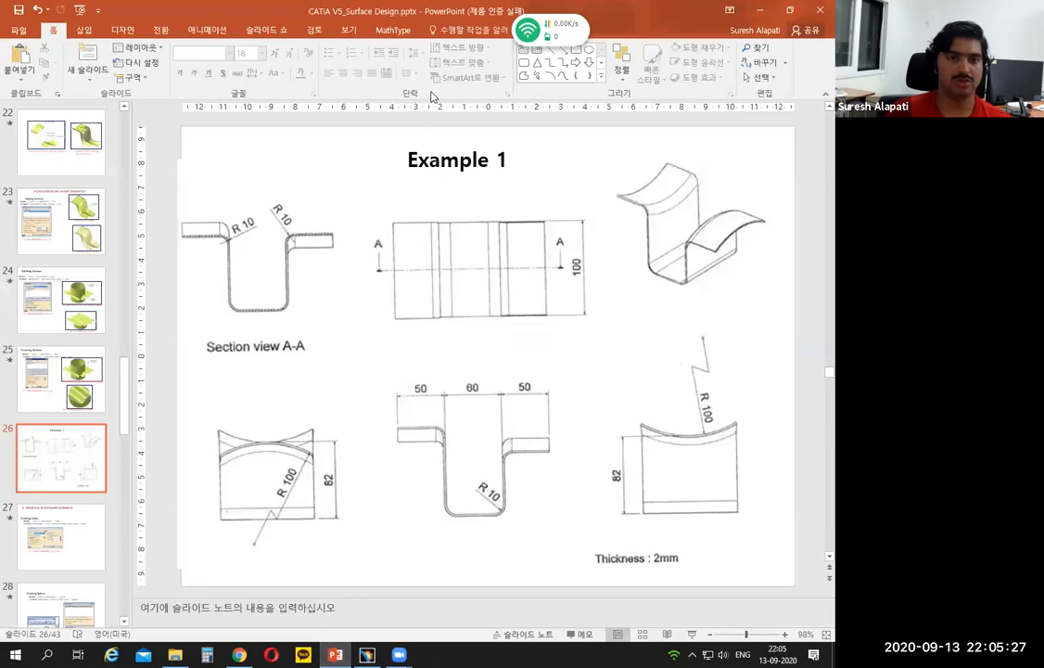
{"action": "left_click_drag", "start_coordinate": [271, 522], "coordinate": [316, 521]}
{"action": "left_click_drag", "start_coordinate": [269, 442], "coordinate": [322, 438]}
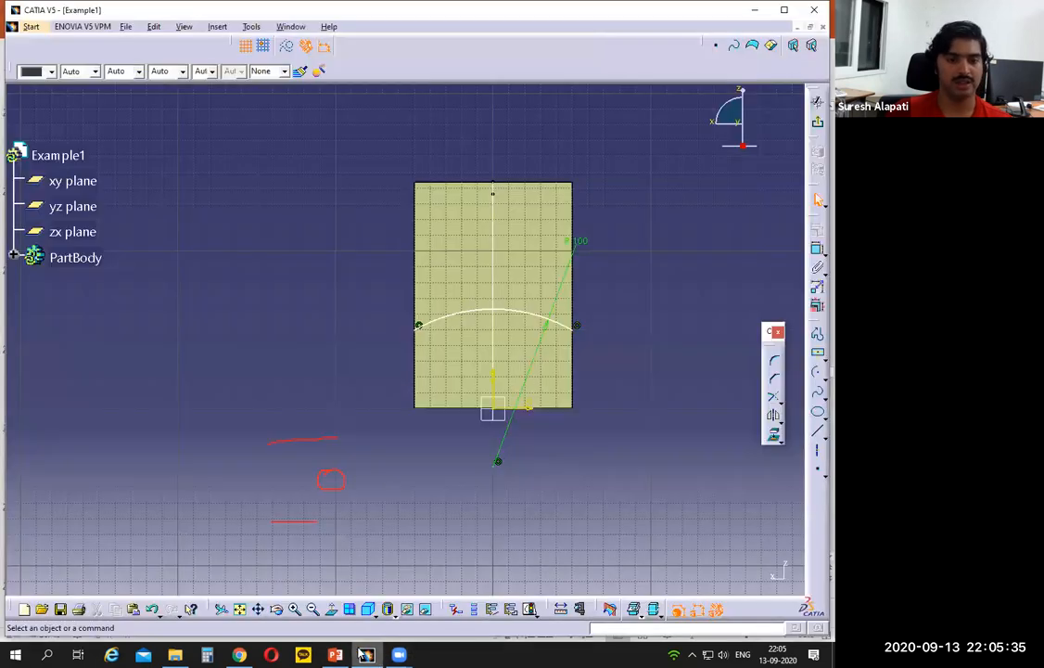
{"action": "left_click", "coordinate": [367, 655]}
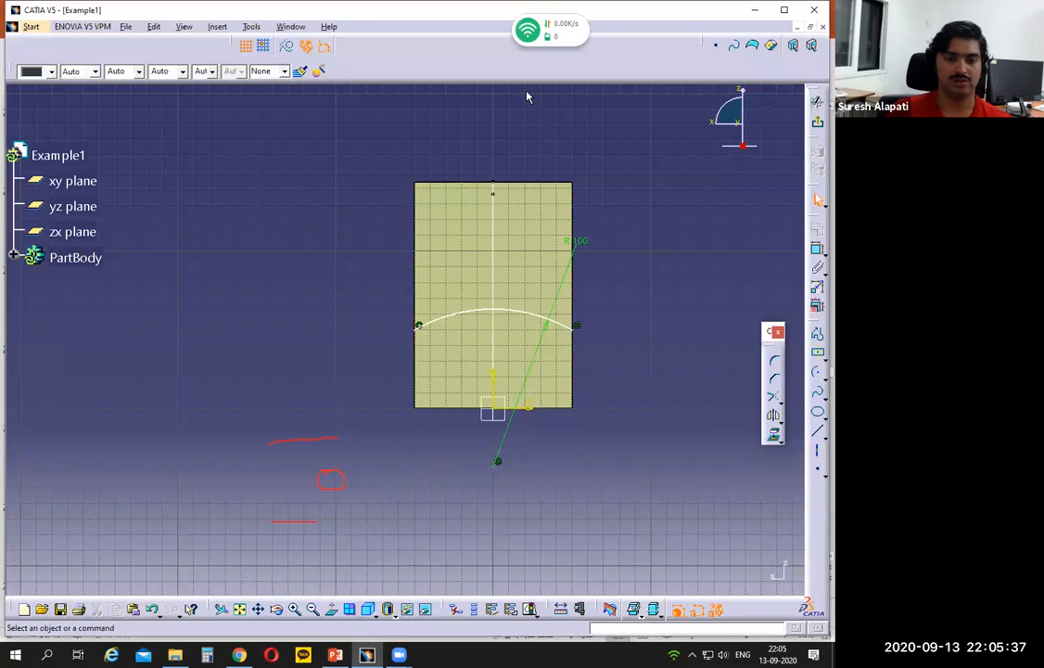
- Add a distance constraint between the sketch's horizontal axis and the flange arc, placing the dimension beside the wall
{"action": "left_click", "coordinate": [512, 404]}
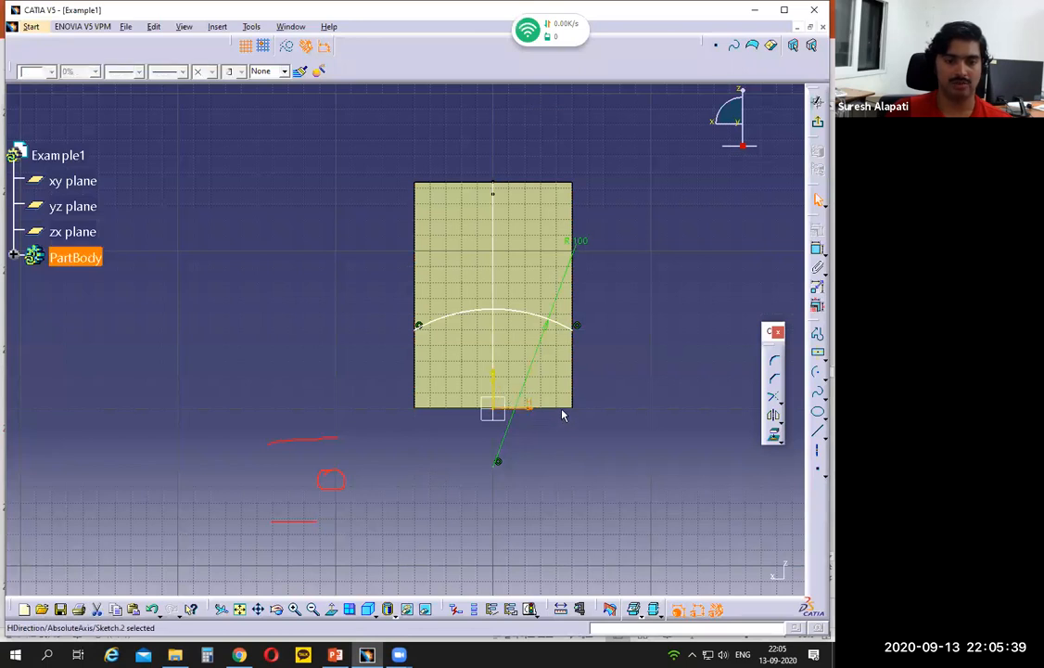
{"action": "left_click", "coordinate": [562, 455]}
{"action": "left_click", "coordinate": [530, 413]}
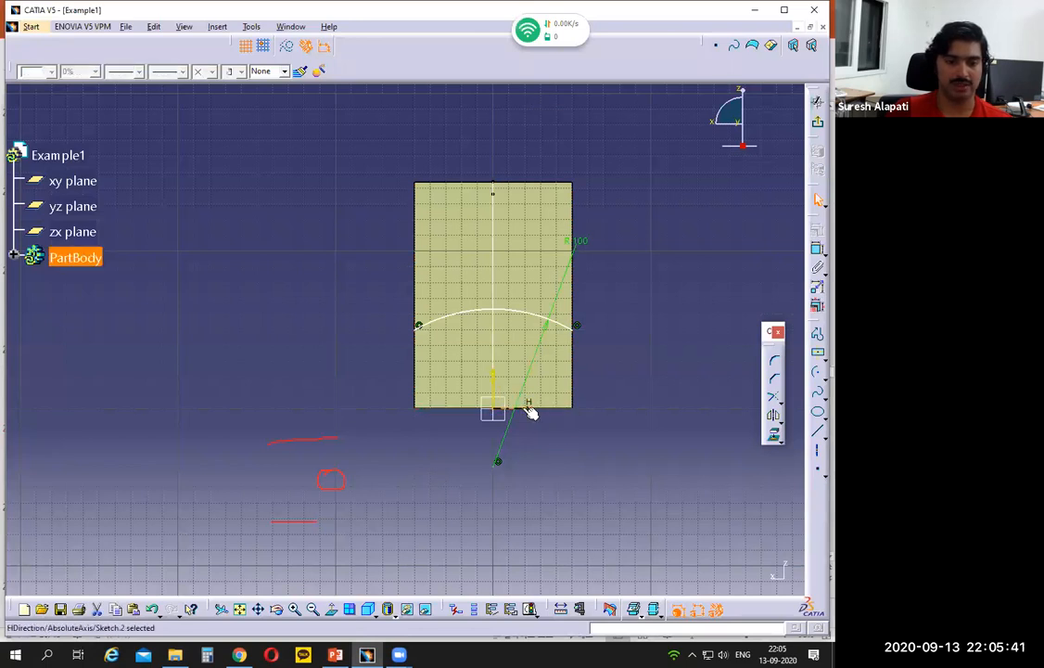
{"action": "left_click", "coordinate": [509, 310], "text": "ctrl"}
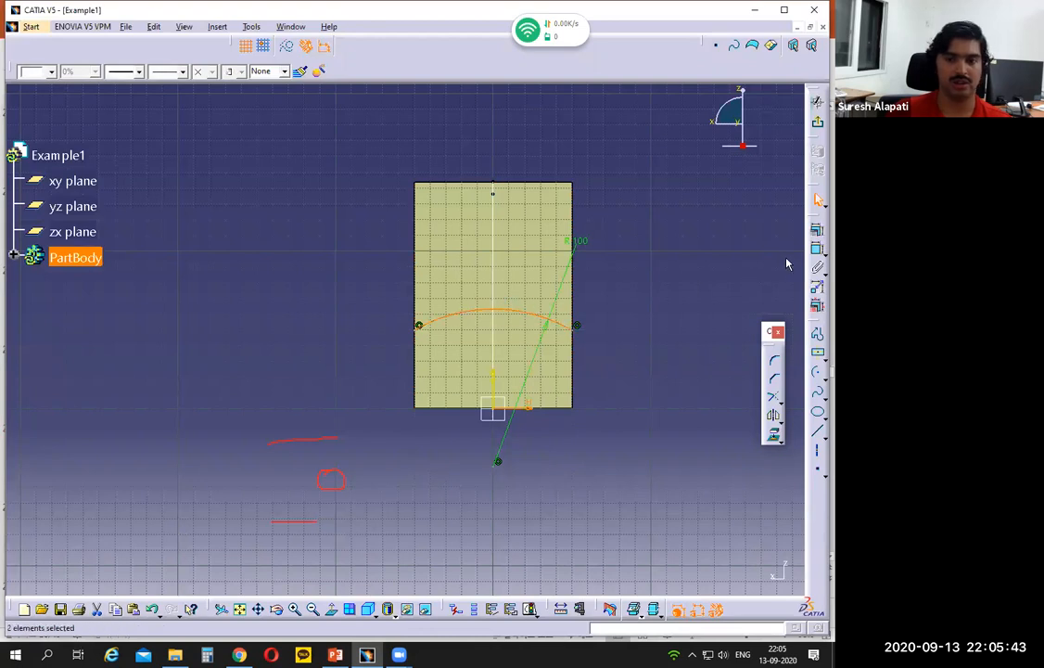
{"action": "left_click", "coordinate": [817, 248]}
{"action": "left_click", "coordinate": [648, 360]}
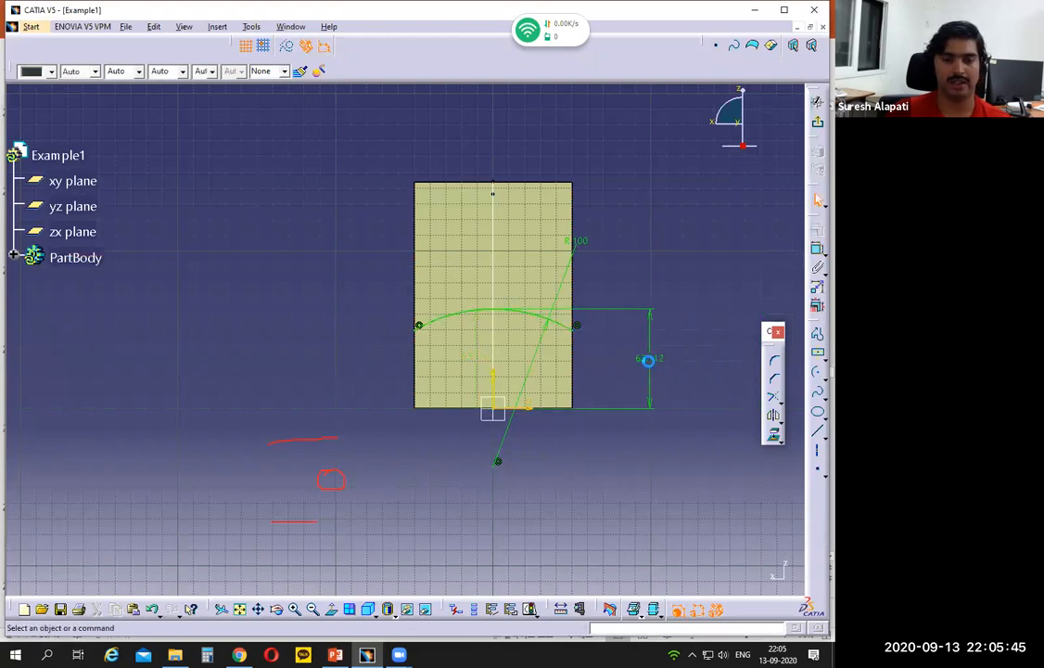
- Set the arc's height dimension above the horizontal axis to 82 mm and exit the sketch
{"action": "double_click", "coordinate": [649, 359]}
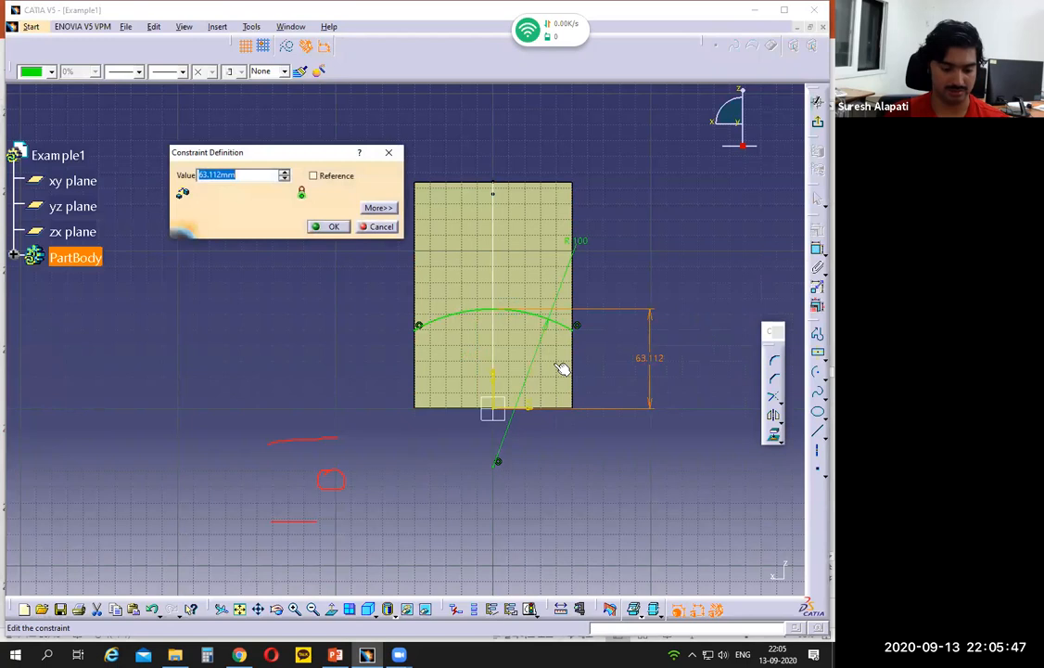
{"action": "type", "text": "82"}
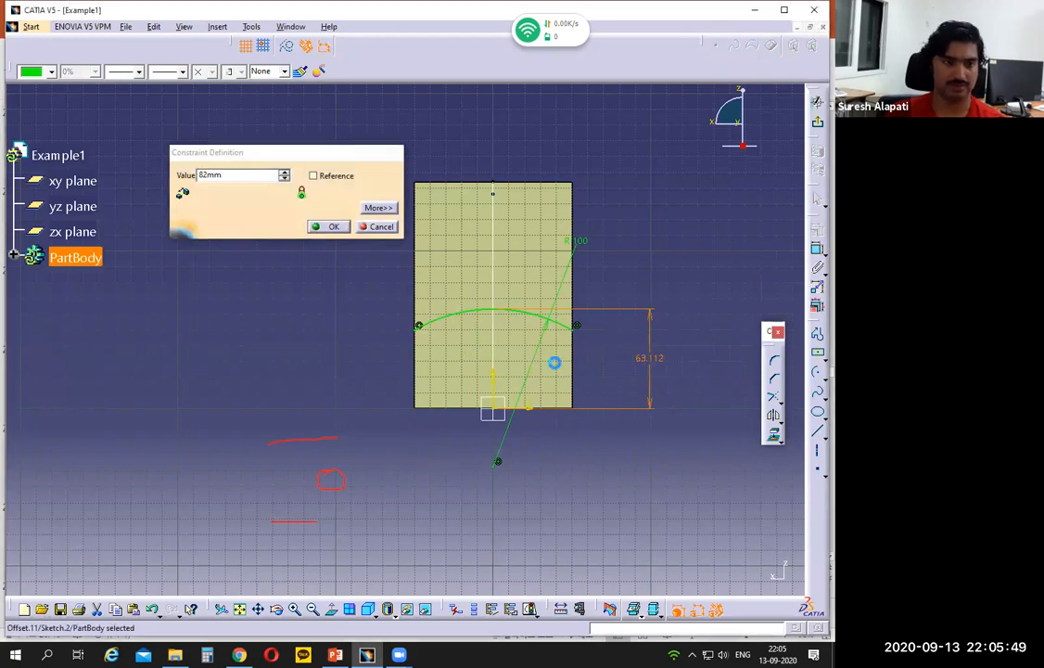
{"action": "key", "text": "Return"}
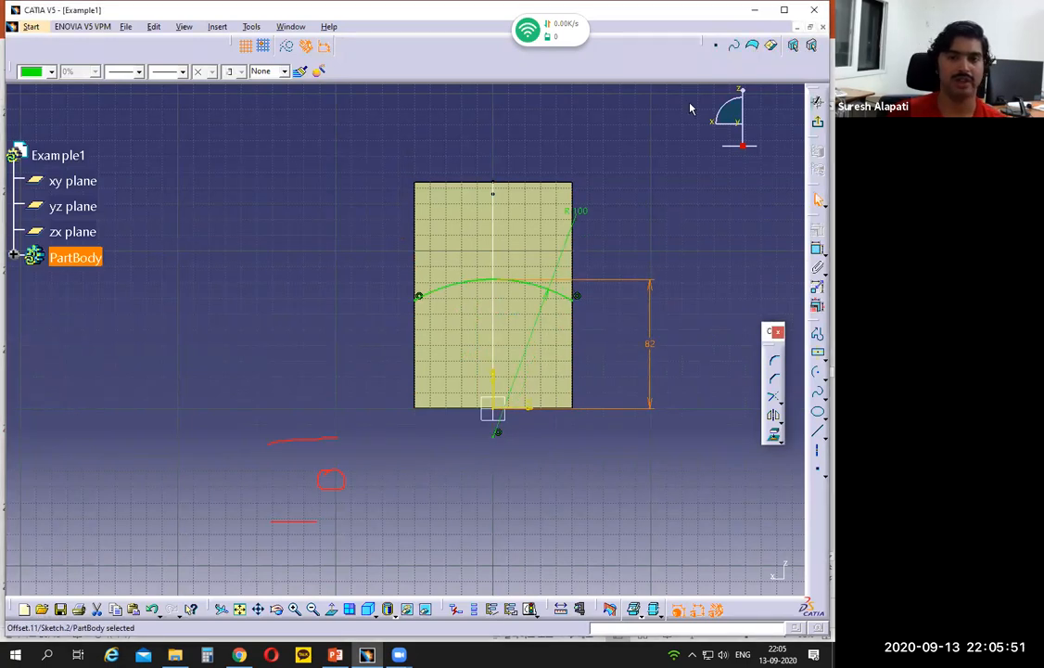
{"action": "middle_click_drag", "start_coordinate": [595, 502], "coordinate": [590, 475]}
{"action": "middle_click_drag", "start_coordinate": [508, 510], "coordinate": [425, 527]}
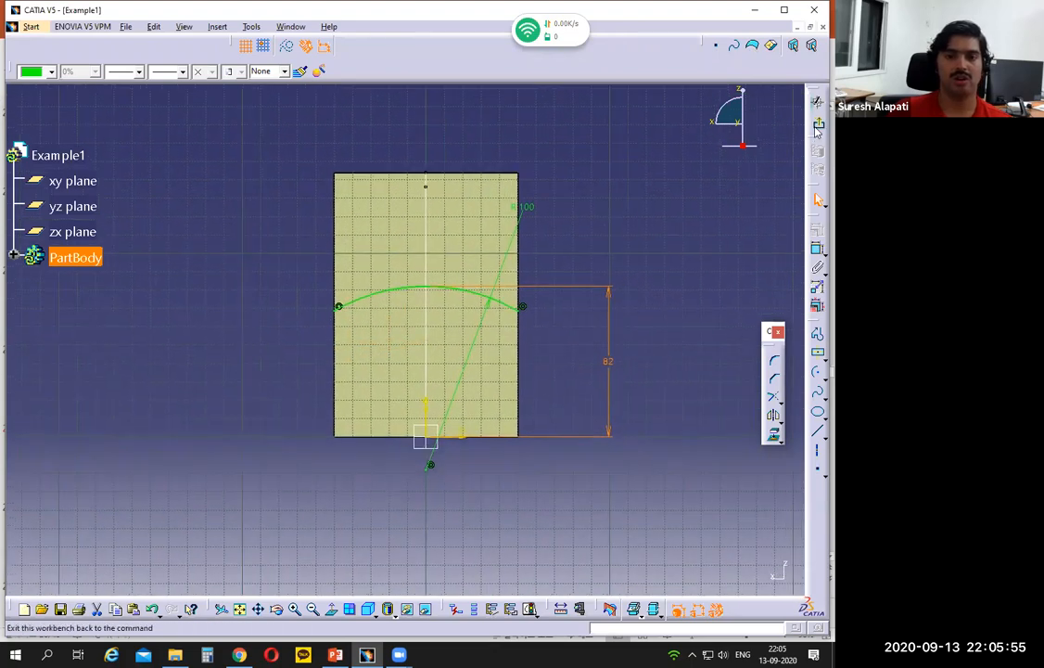
{"action": "left_click", "coordinate": [818, 127]}
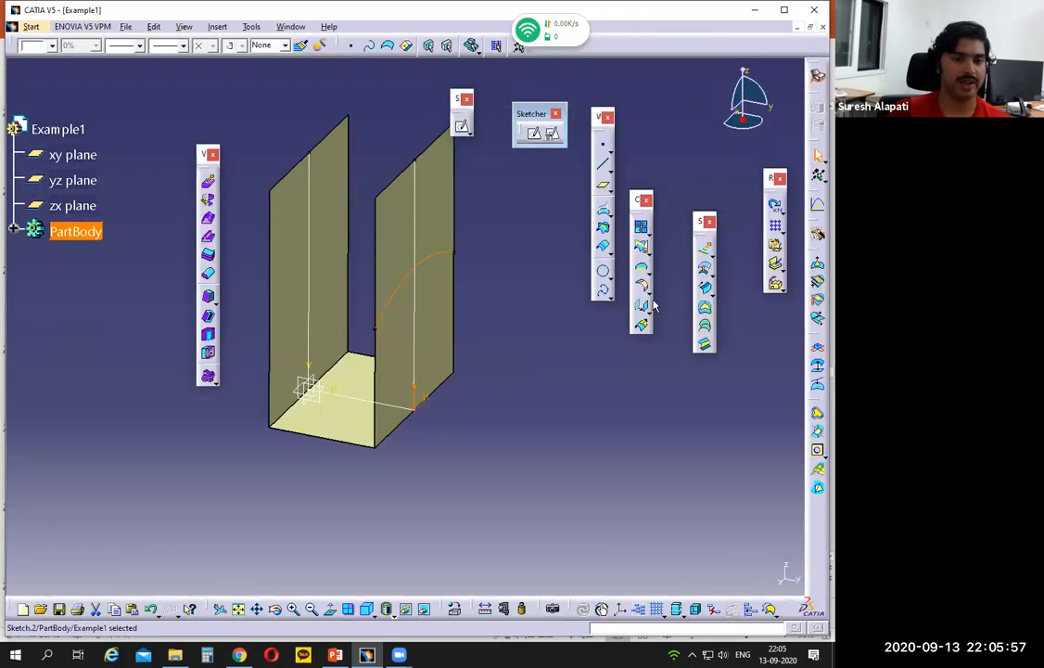
- Mark the right flange's 50 width on the Example 1 slide in PowerPoint, and return to CATIA
{"action": "left_click", "coordinate": [367, 654]}
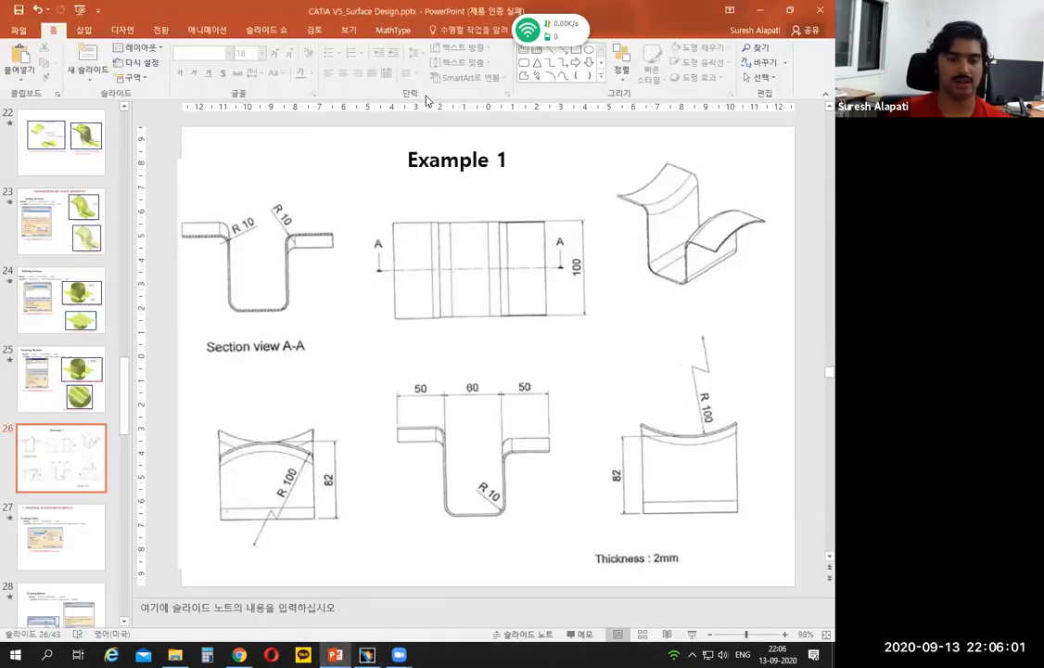
{"action": "left_click_drag", "start_coordinate": [504, 454], "coordinate": [506, 412]}
{"action": "mouse_move", "coordinate": [553, 445]}
{"action": "left_mouse_down"}
{"action": "mouse_move", "coordinate": [554, 381]}
{"action": "mouse_move", "coordinate": [538, 377]}
{"action": "left_mouse_up"}
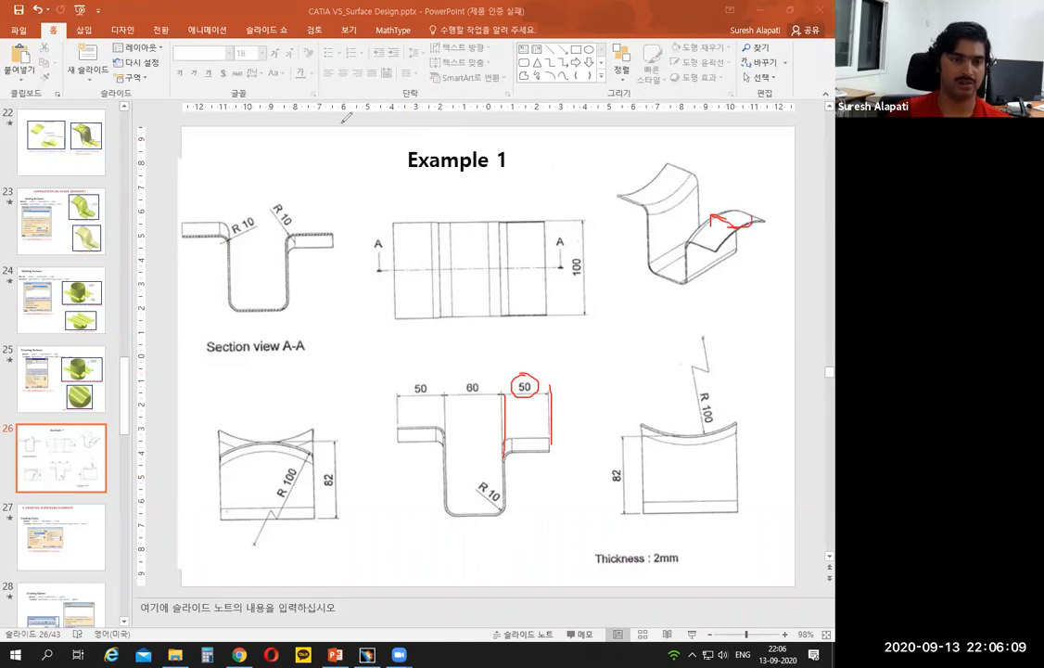
{"action": "left_click", "coordinate": [367, 655]}
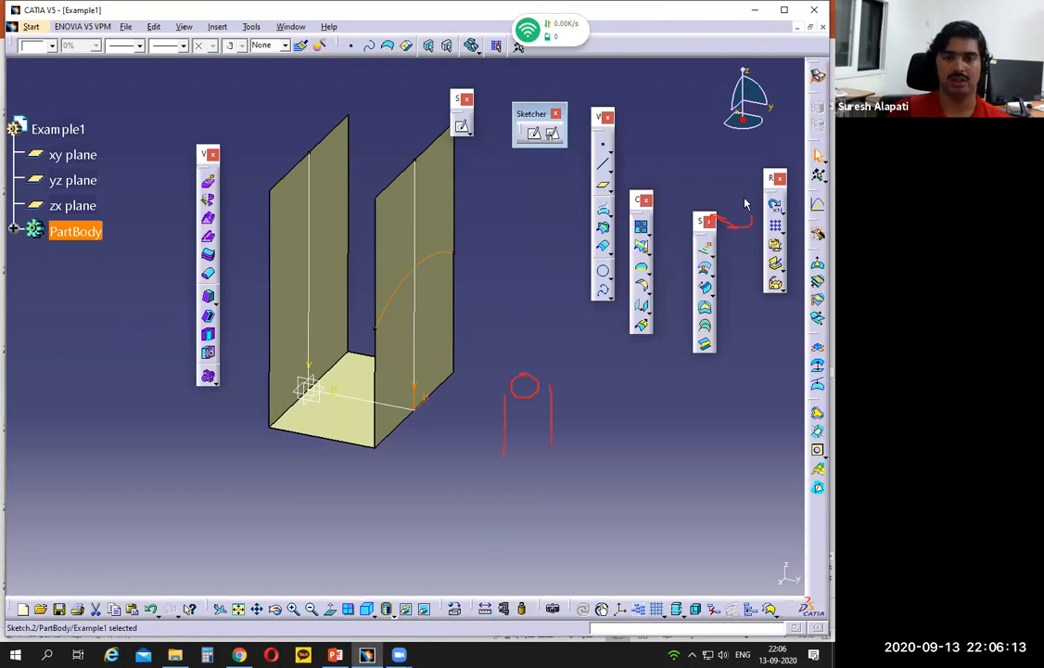
- Extrude the arc sketch outward from the right wall as a surface, with limit 1 at 50 mm and limit 2 at 0 mm
{"action": "left_click", "coordinate": [687, 104]}
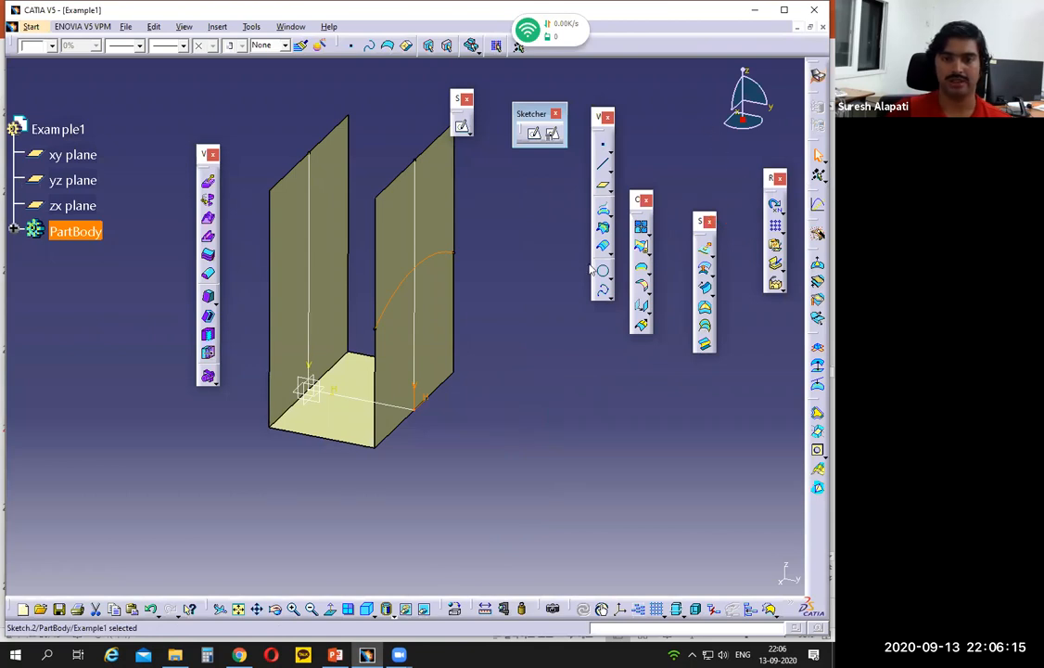
{"action": "left_click", "coordinate": [704, 252]}
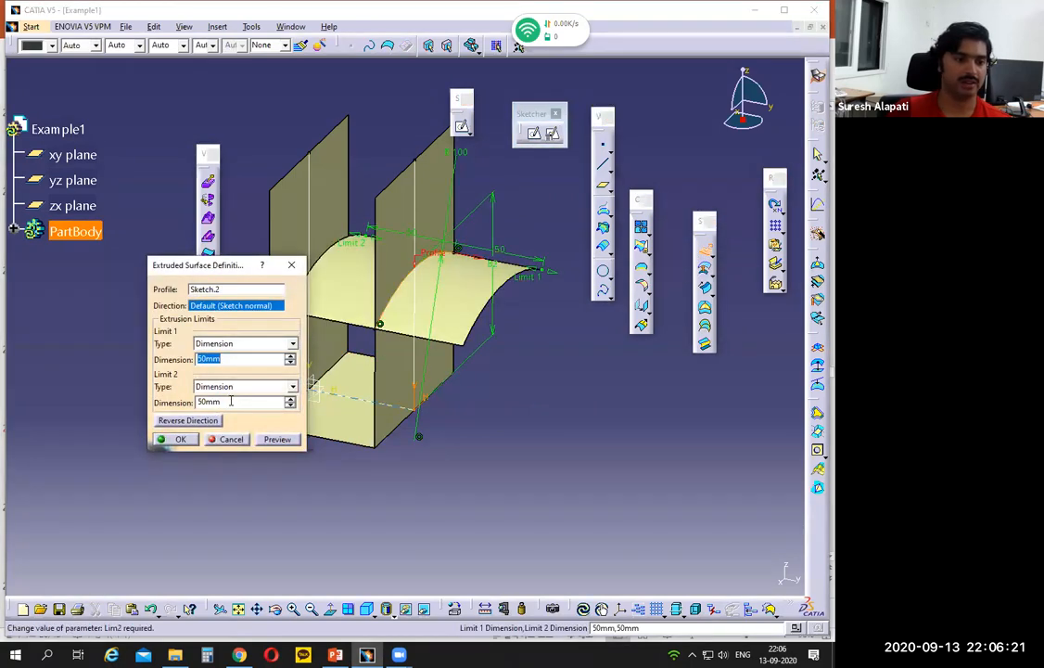
{"action": "left_click_drag", "start_coordinate": [230, 401], "coordinate": [155, 408]}
{"action": "type", "text": "0"}
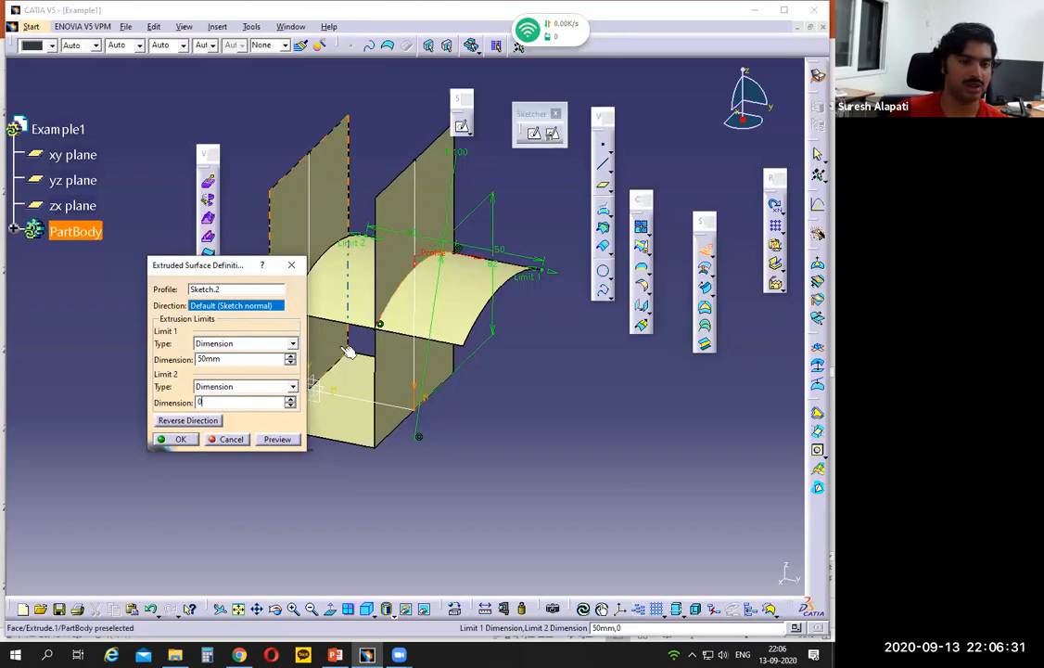
{"action": "left_click", "coordinate": [283, 439]}
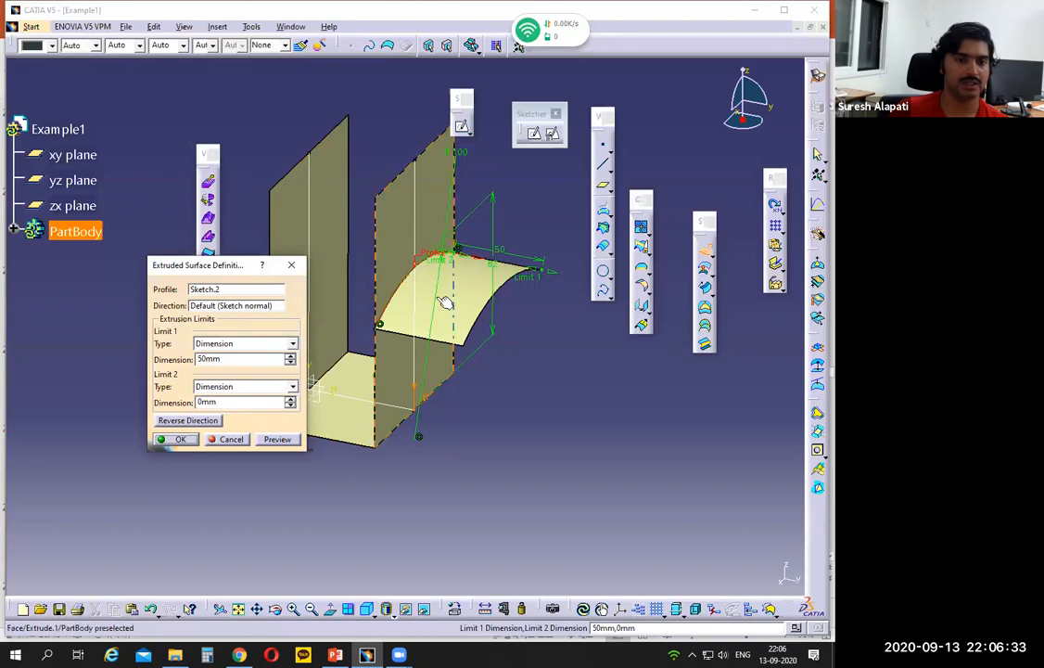
{"action": "left_click", "coordinate": [169, 441]}
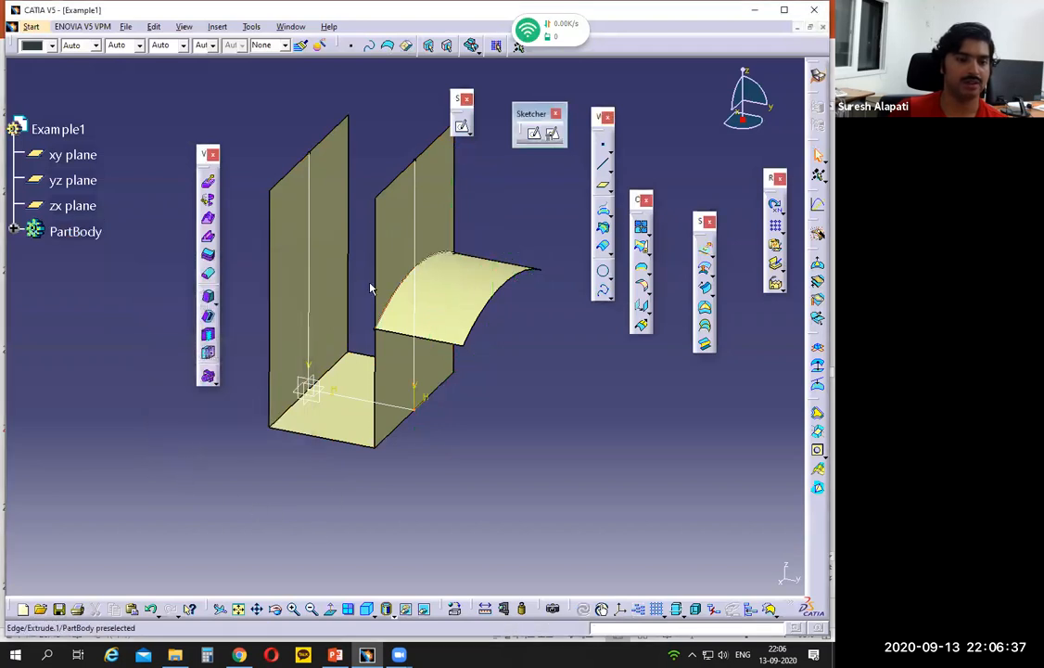
{"action": "left_click", "coordinate": [394, 208]}
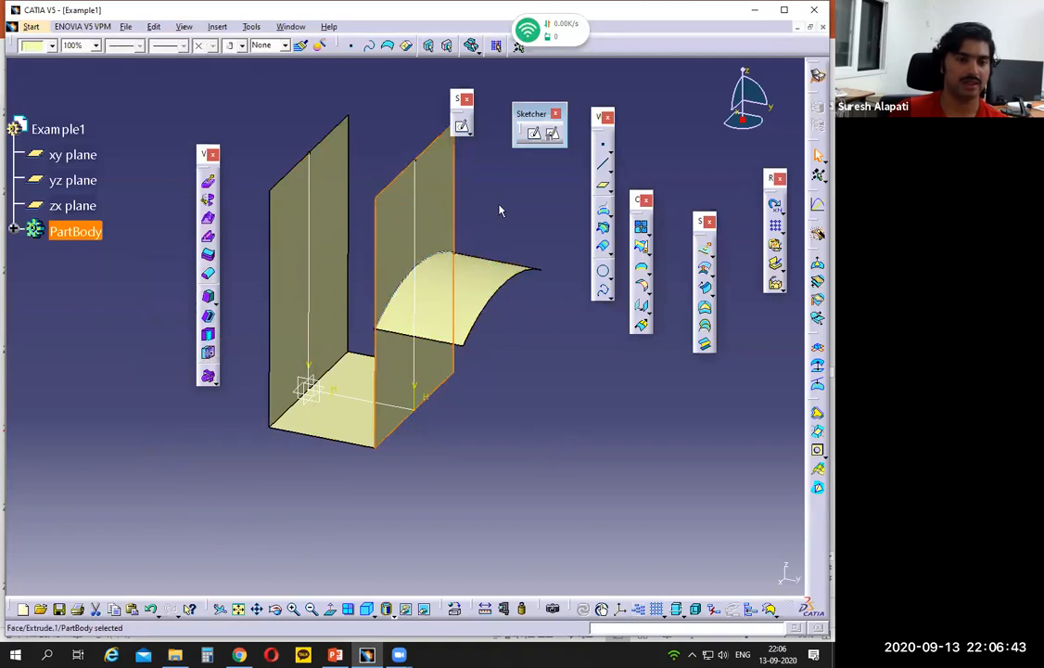
{"action": "left_click", "coordinate": [517, 355]}
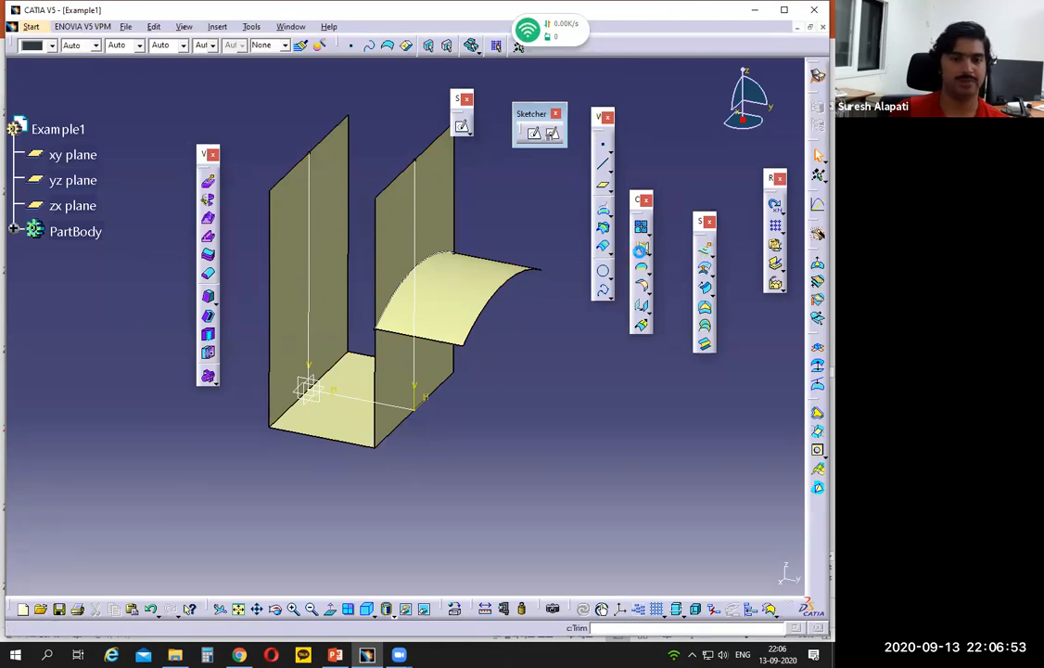
{"action": "left_click", "coordinate": [642, 254]}
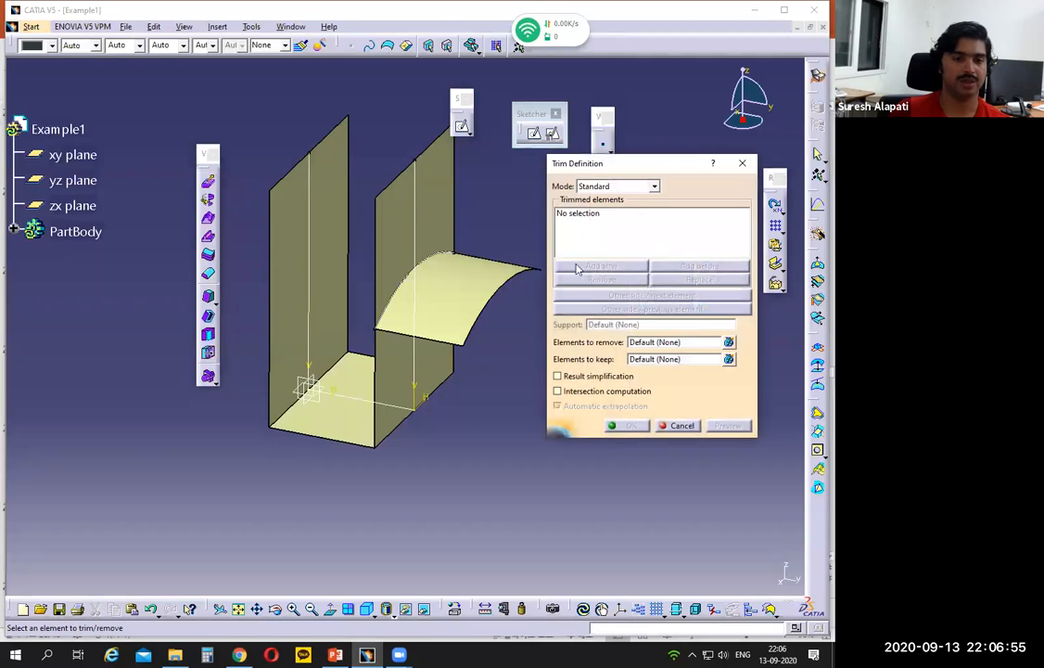
{"action": "left_click", "coordinate": [681, 424]}
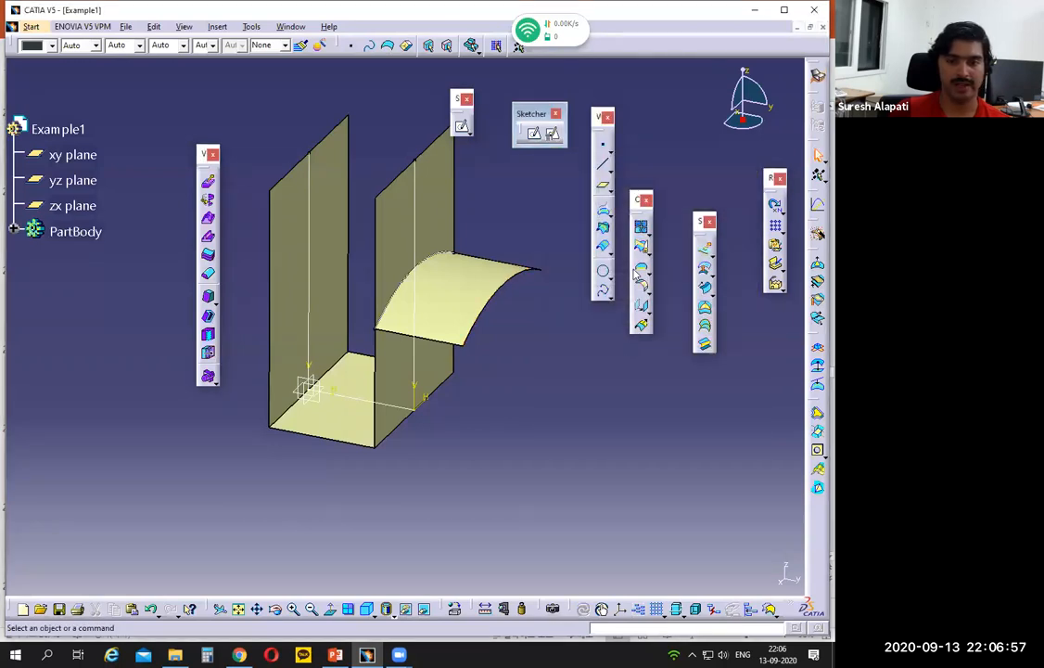
- Trim the U-shaped channel surface with the curved flange surface, removing the part of the right wall above the flange
{"action": "left_click", "coordinate": [640, 269]}
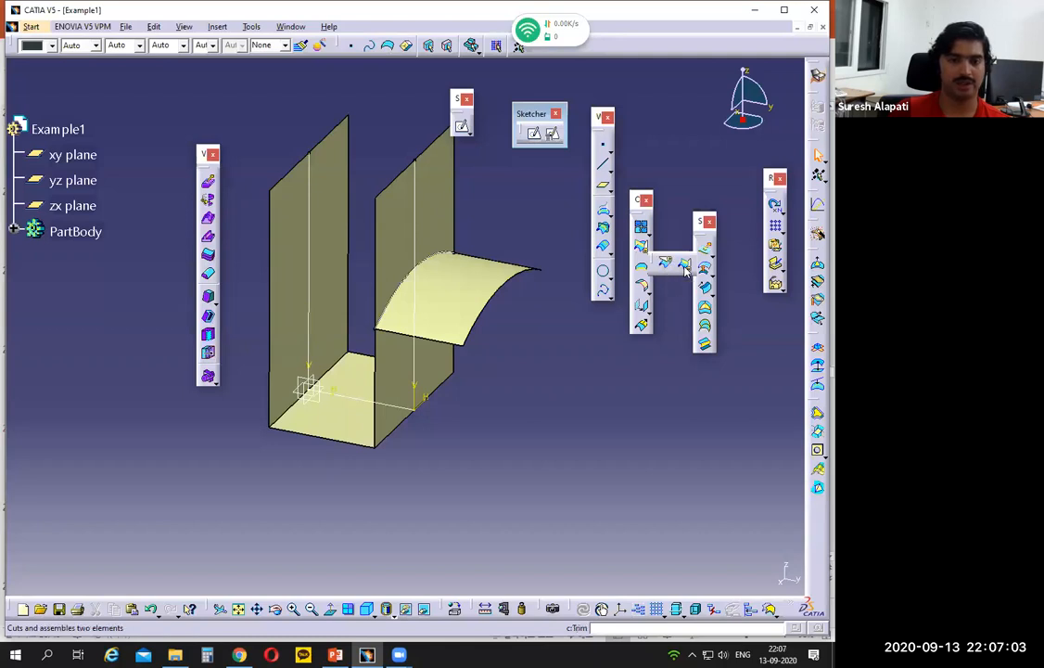
{"action": "left_click", "coordinate": [685, 266]}
{"action": "left_click", "coordinate": [434, 208]}
{"action": "left_click", "coordinate": [466, 269]}
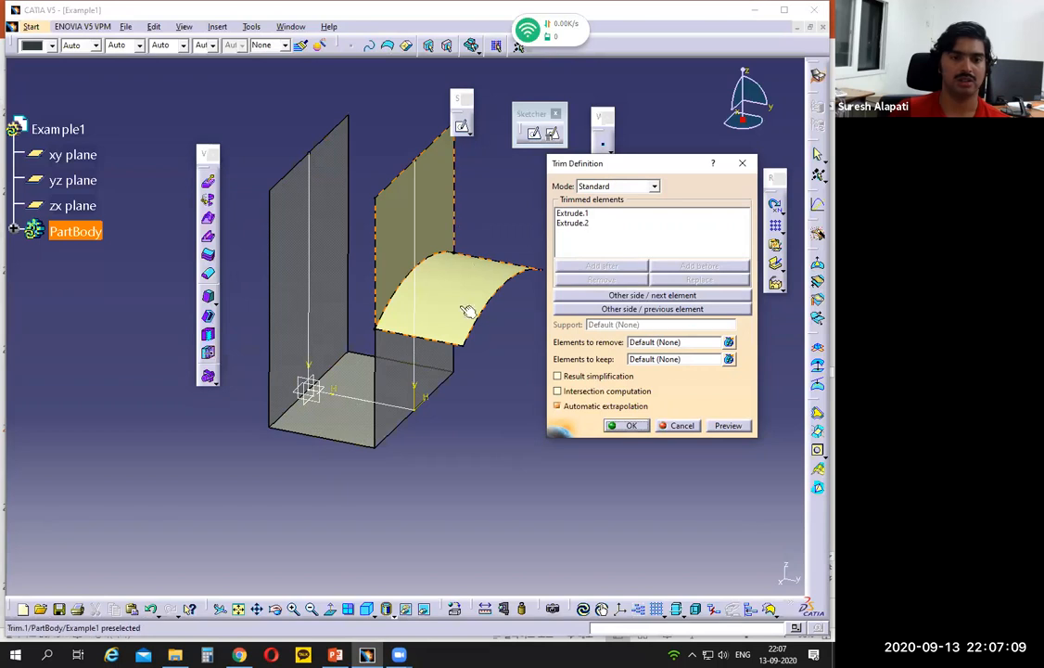
{"action": "left_click", "coordinate": [647, 297]}
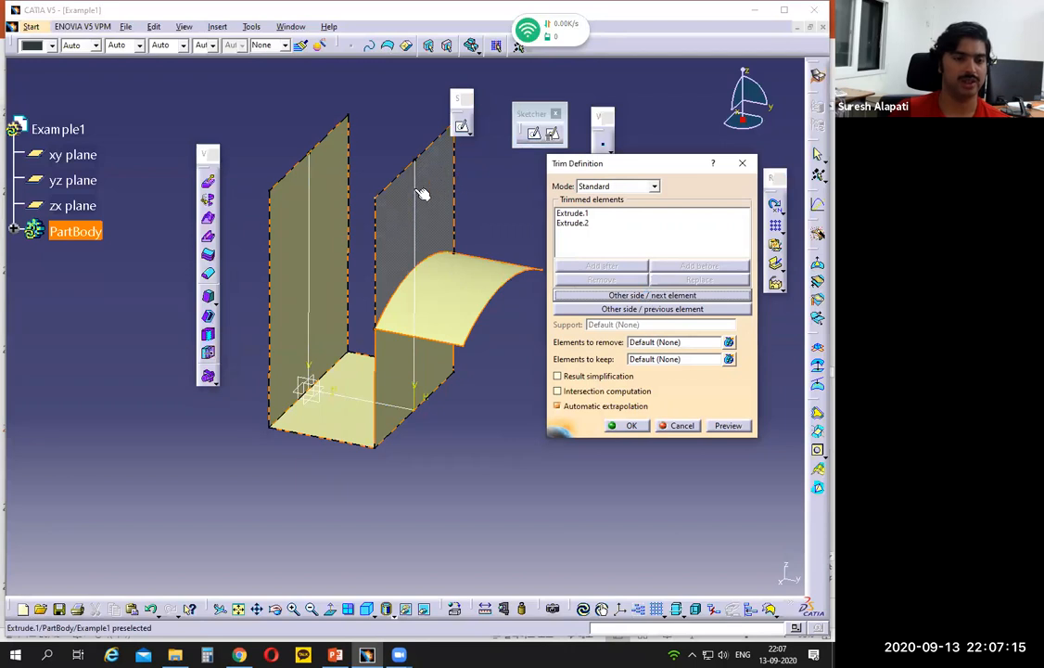
{"action": "left_click", "coordinate": [630, 426]}
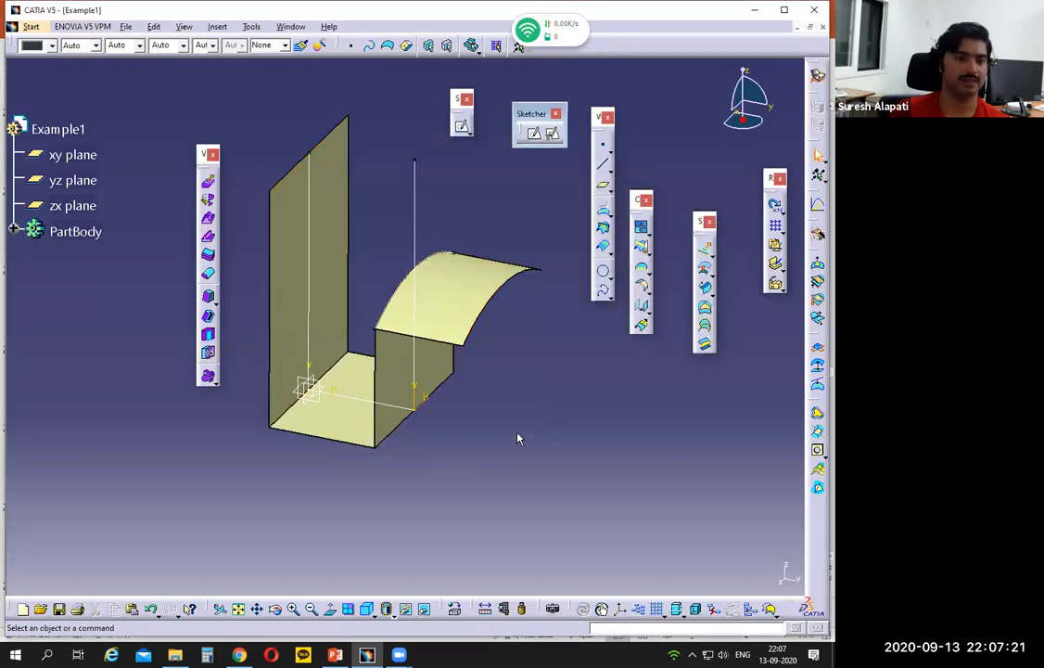
- Mark the left flange's concave arc, its centerline and its R 100 radius on the PowerPoint slide, and return to CATIA
{"action": "left_click", "coordinate": [342, 654]}
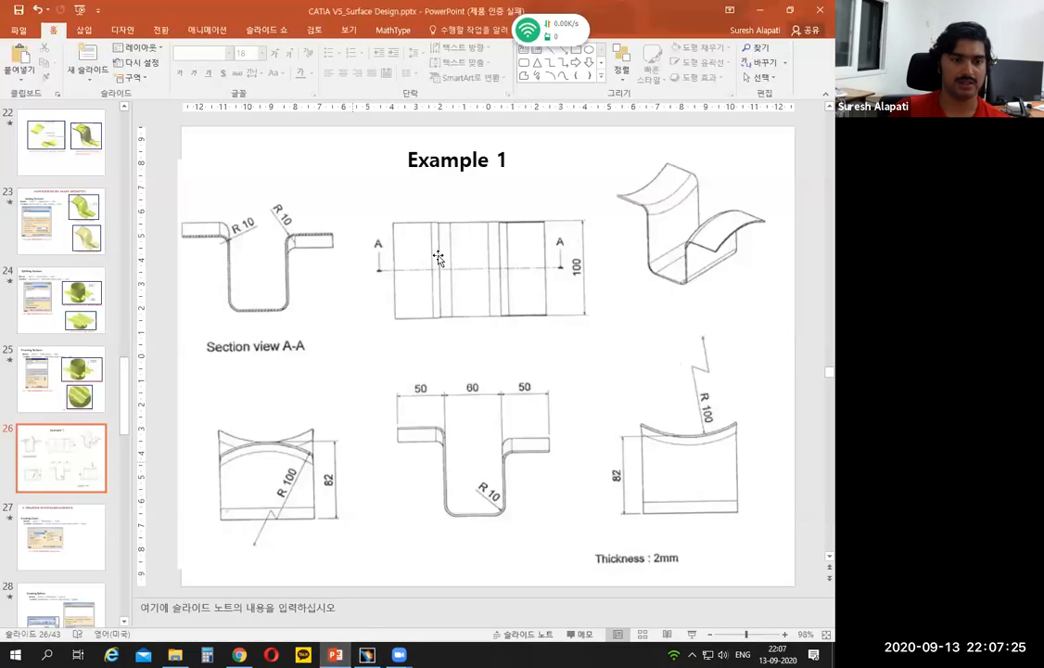
{"action": "left_click_drag", "start_coordinate": [647, 201], "coordinate": [695, 169]}
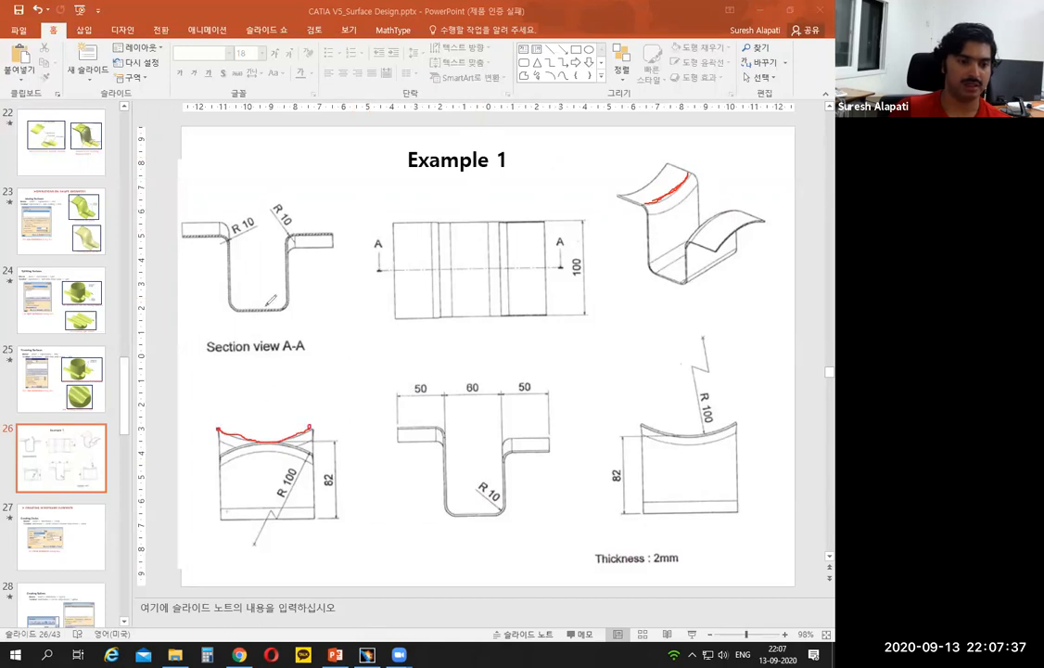
{"action": "left_click_drag", "start_coordinate": [267, 442], "coordinate": [269, 506]}
{"action": "left_click_drag", "start_coordinate": [255, 401], "coordinate": [241, 432]}
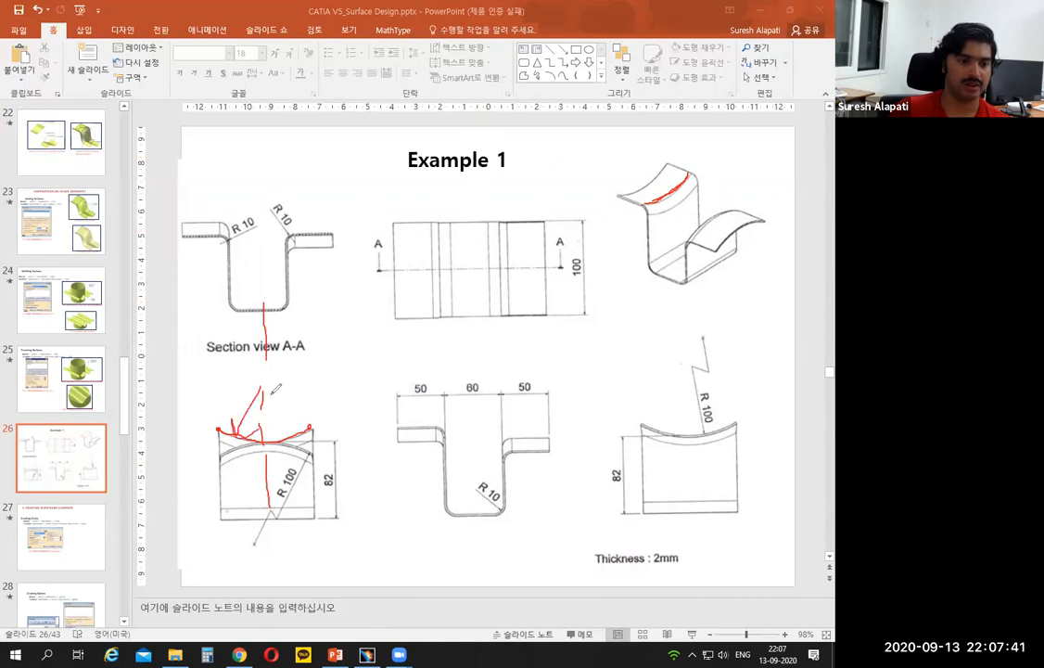
{"action": "mouse_move", "coordinate": [312, 386]}
{"action": "left_mouse_down"}
{"action": "mouse_move", "coordinate": [323, 386]}
{"action": "mouse_move", "coordinate": [313, 384]}
{"action": "left_mouse_up"}
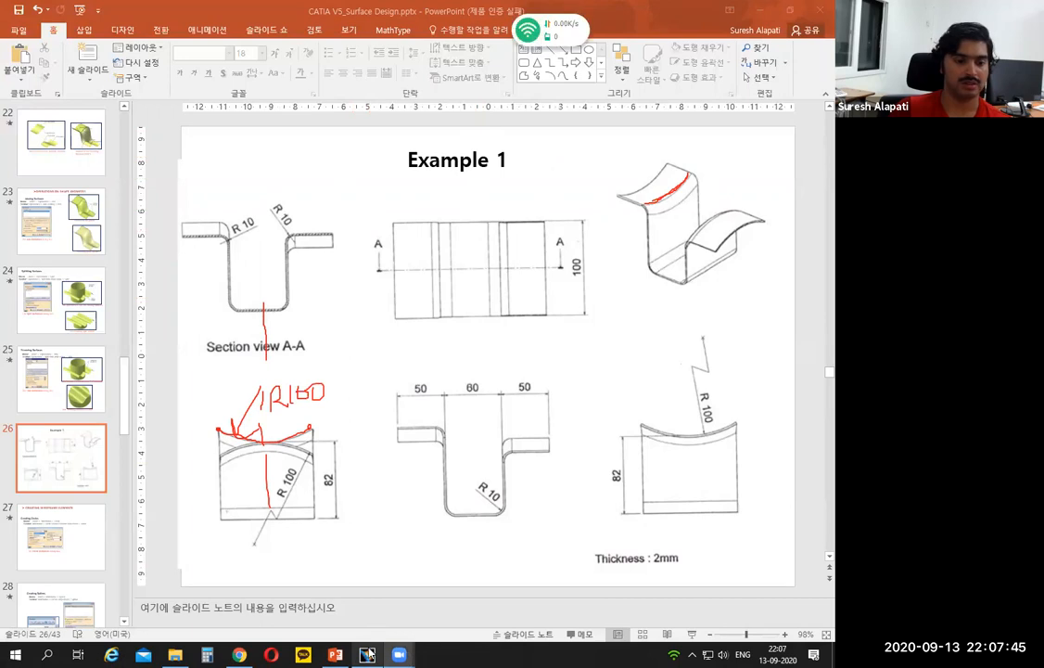
{"action": "left_click", "coordinate": [368, 655]}
- Start a sketch on the left wall and draw an upward-opening arc of about 126 mm radius, centered above the wall and extending past both vertical edges
{"action": "left_click", "coordinate": [508, 214]}
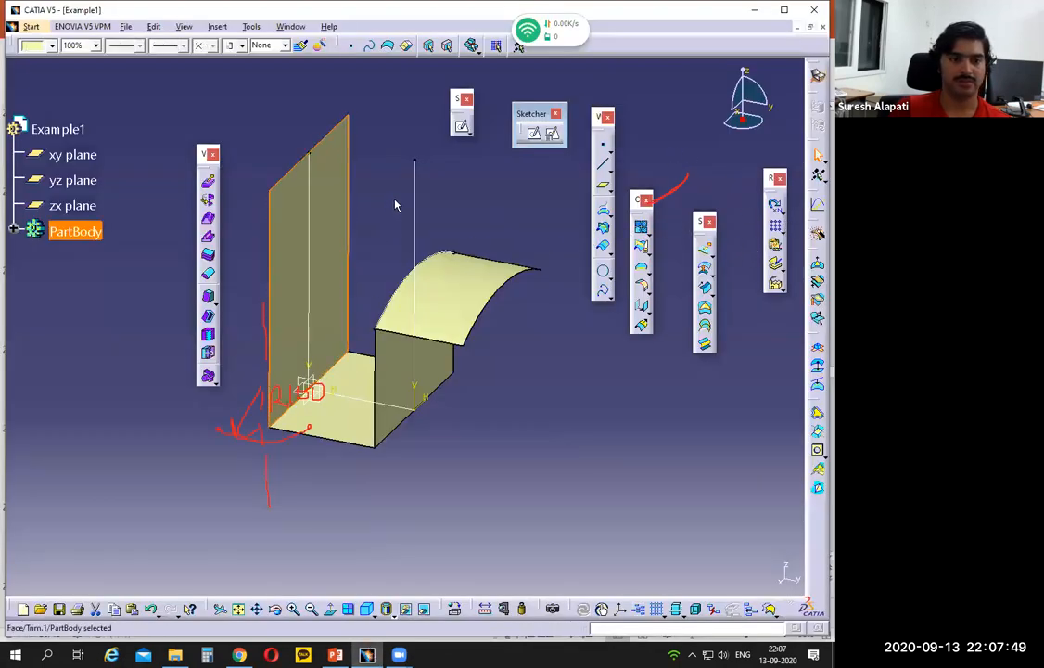
{"action": "left_click", "coordinate": [461, 126]}
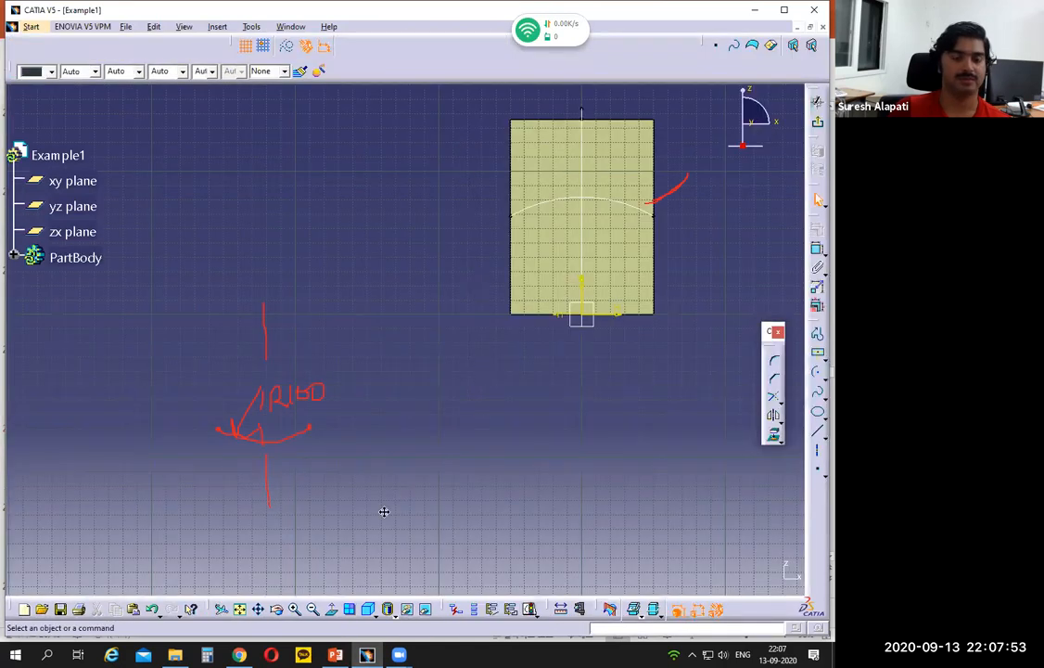
{"action": "middle_click_drag", "start_coordinate": [475, 417], "coordinate": [384, 512]}
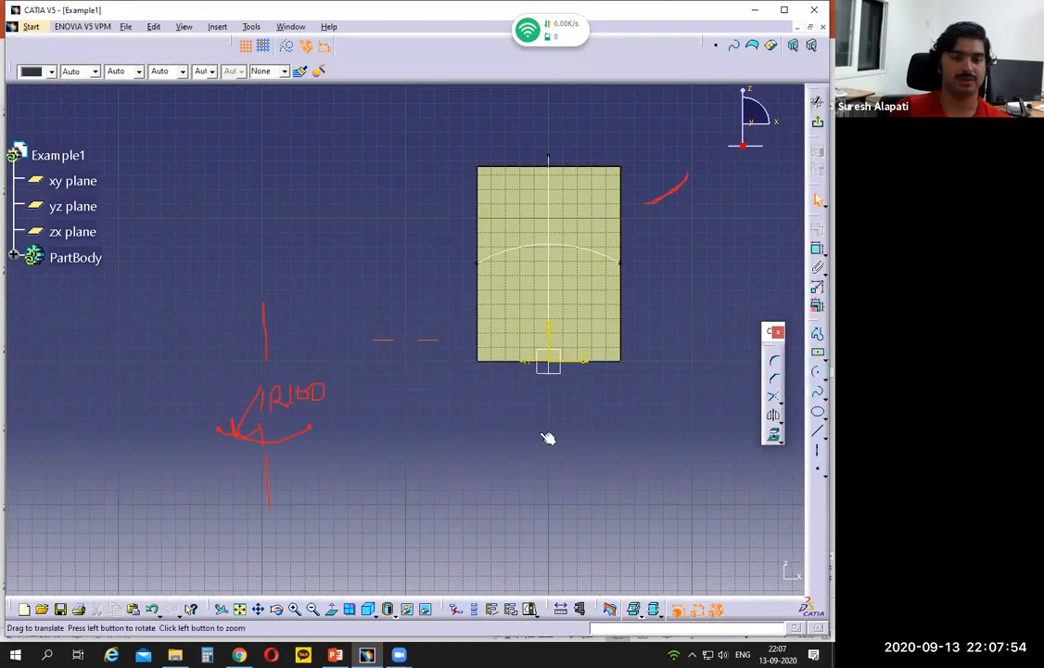
{"action": "left_click", "coordinate": [817, 372]}
{"action": "left_click", "coordinate": [492, 110]}
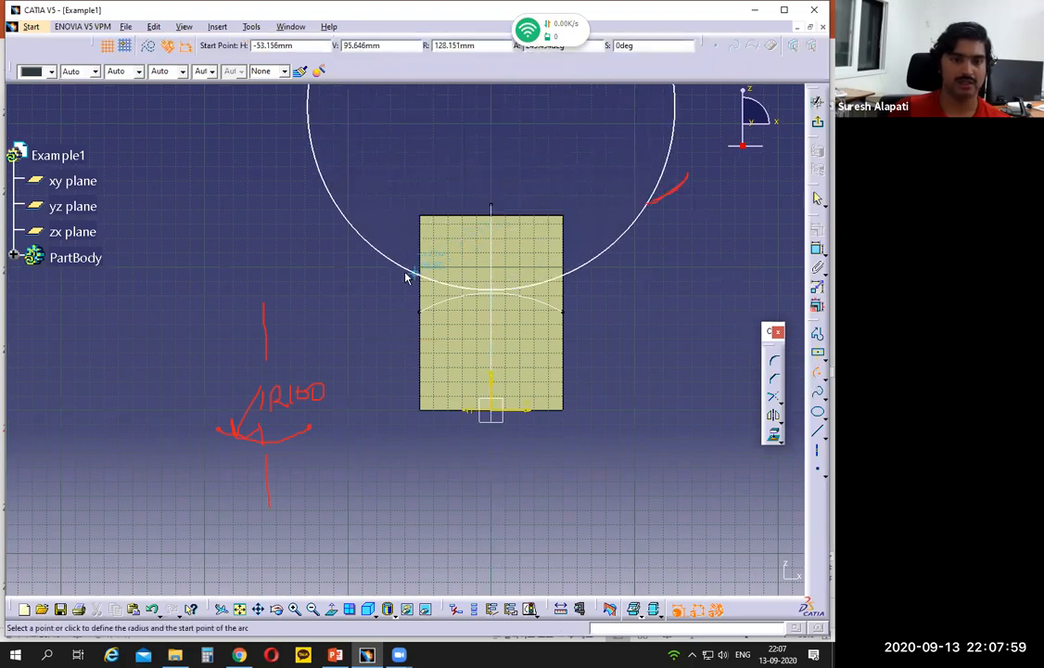
{"action": "left_click", "coordinate": [396, 262]}
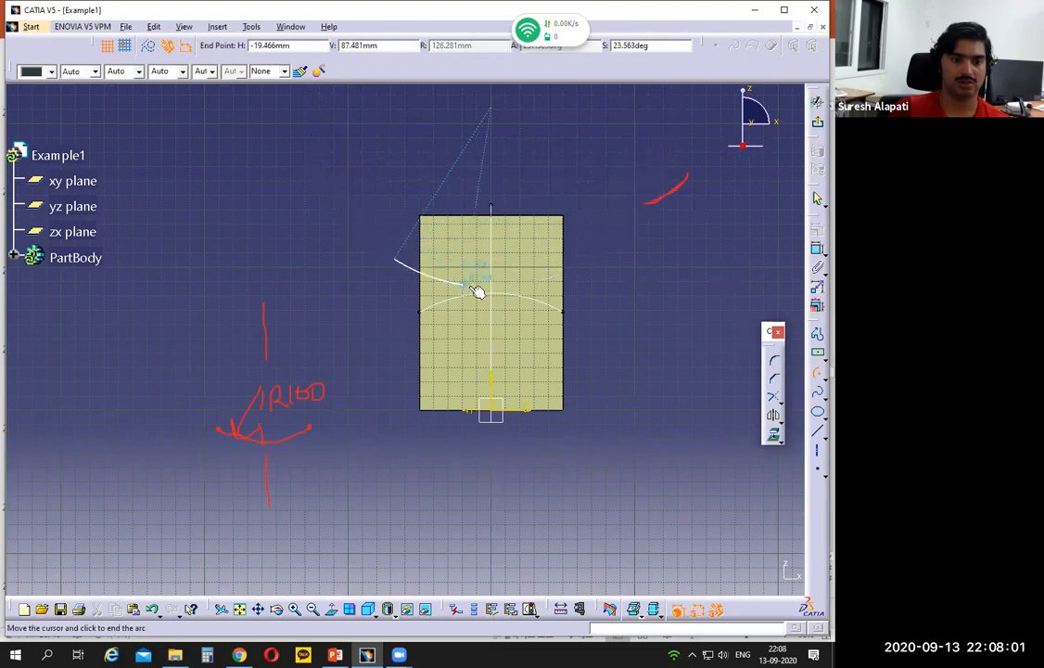
{"action": "left_click", "coordinate": [598, 258]}
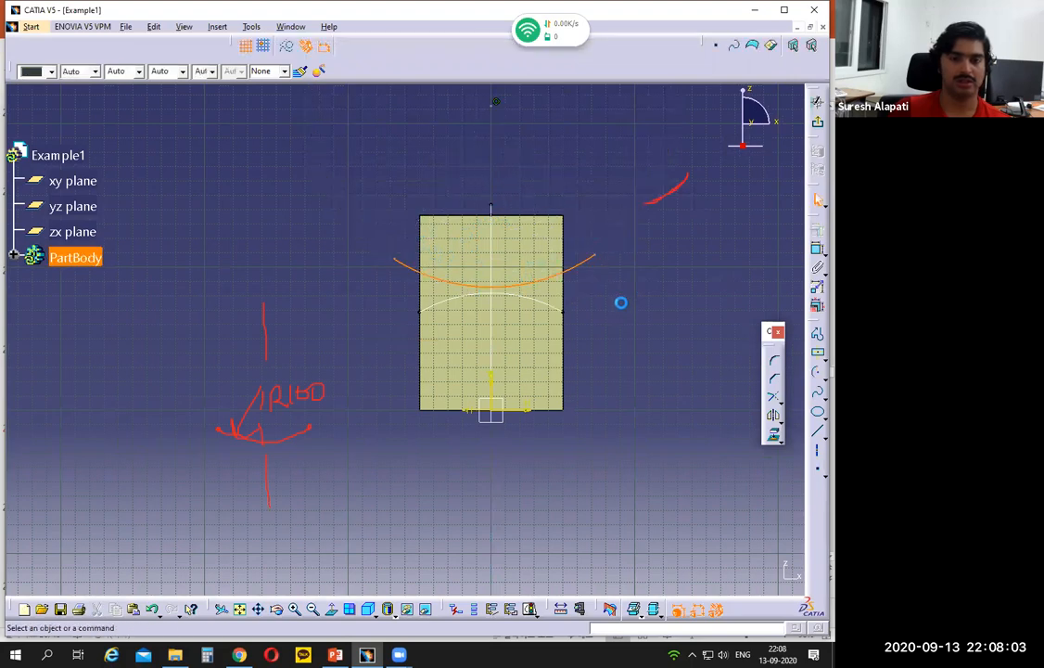
- Constrain the arc's two endpoints to be coincident with the left wall's two vertical edges
{"action": "left_click", "coordinate": [598, 257]}
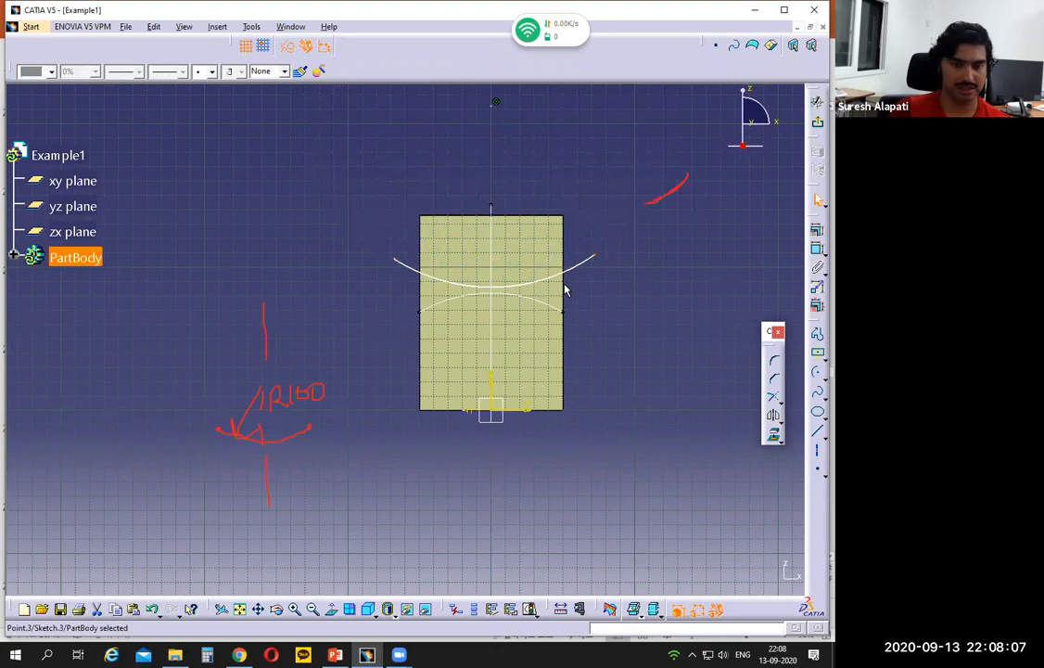
{"action": "left_click", "coordinate": [563, 287], "text": "ctrl"}
{"action": "left_click", "coordinate": [815, 247]}
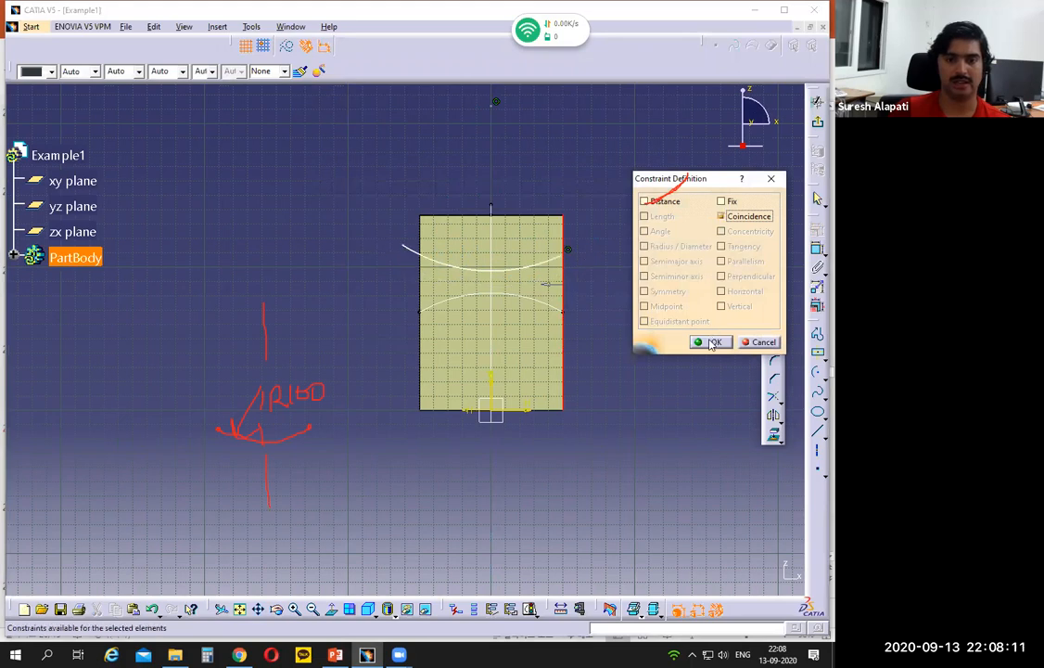
{"action": "left_click", "coordinate": [709, 341]}
{"action": "left_click", "coordinate": [402, 246]}
{"action": "left_click", "coordinate": [420, 284], "text": "ctrl"}
{"action": "left_click", "coordinate": [812, 232]}
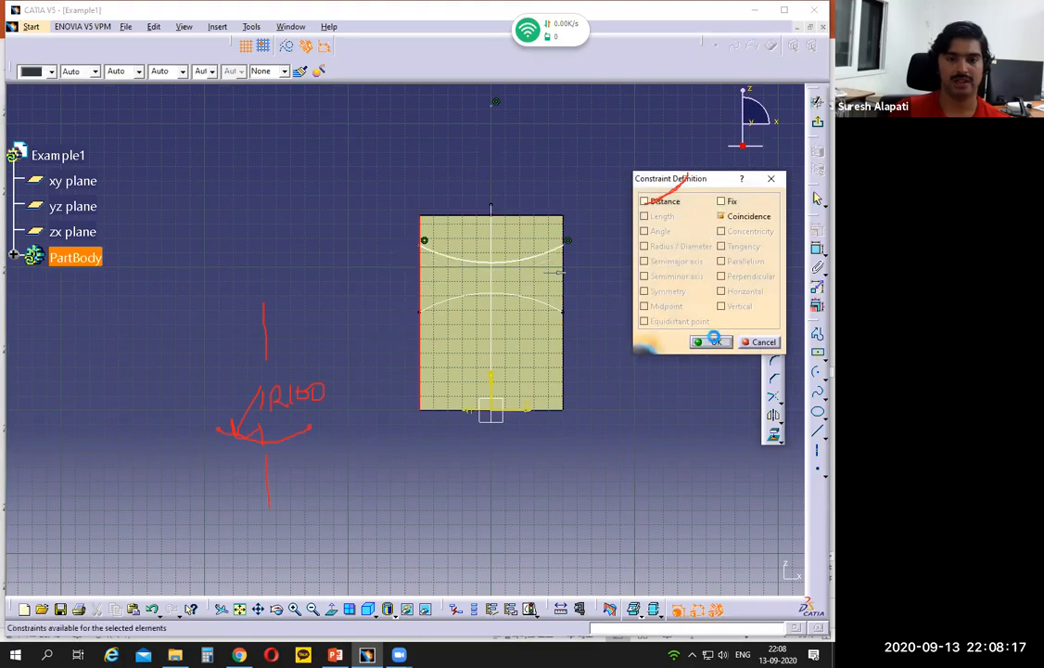
{"action": "left_click", "coordinate": [711, 341]}
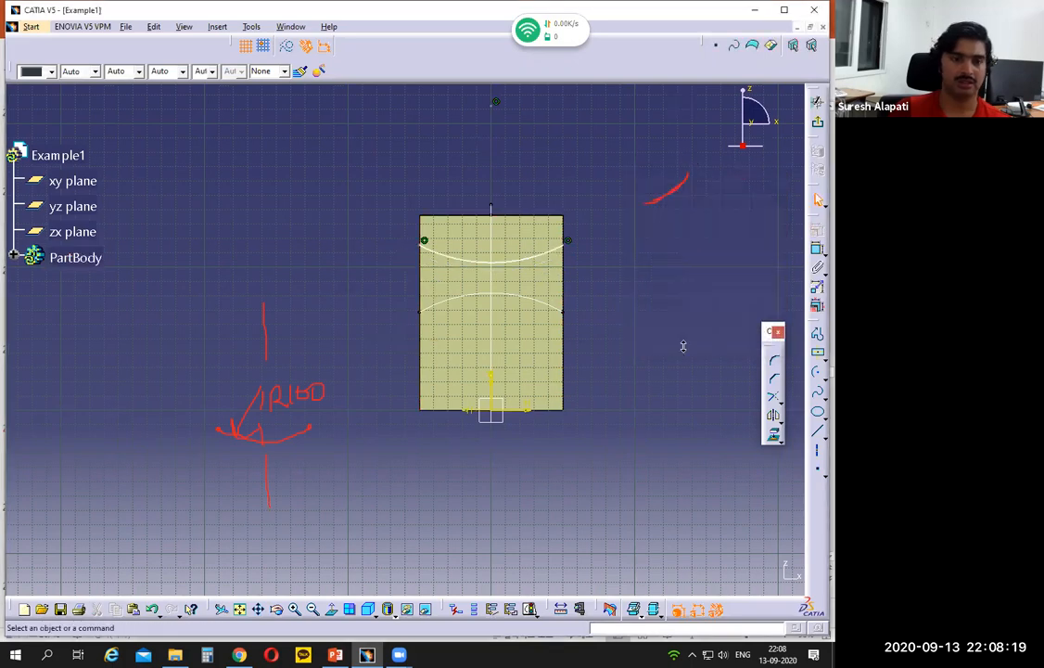
- Add a tangency constraint between the new arc and the right flange's existing arc
{"action": "middle_click_drag", "start_coordinate": [683, 346], "coordinate": [681, 306]}
{"action": "left_click", "coordinate": [515, 275]}
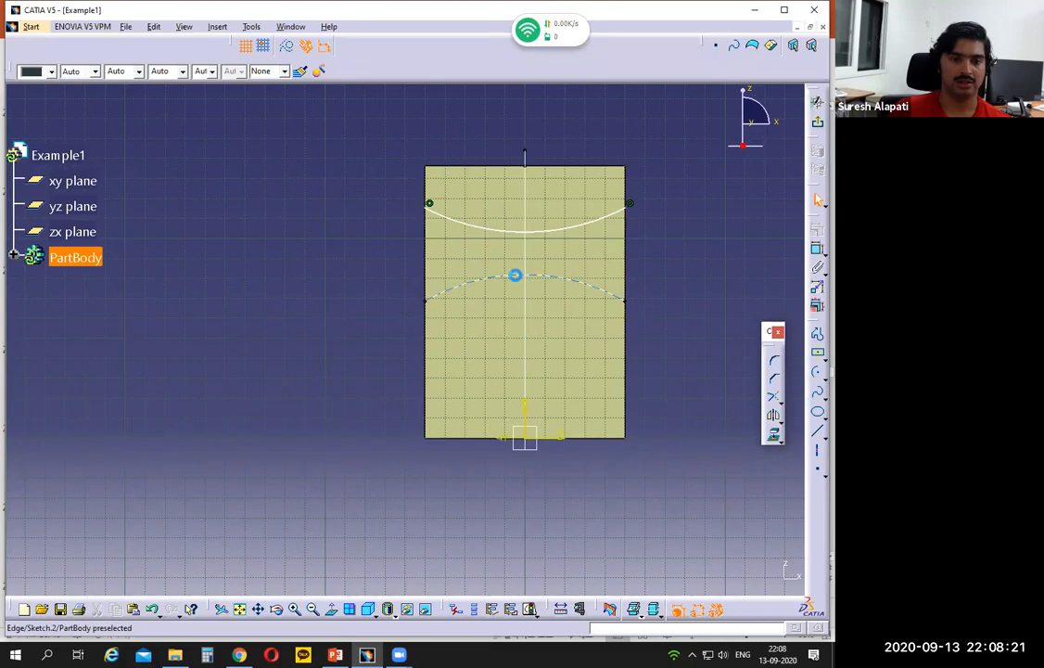
{"action": "left_click", "coordinate": [511, 228], "text": "ctrl"}
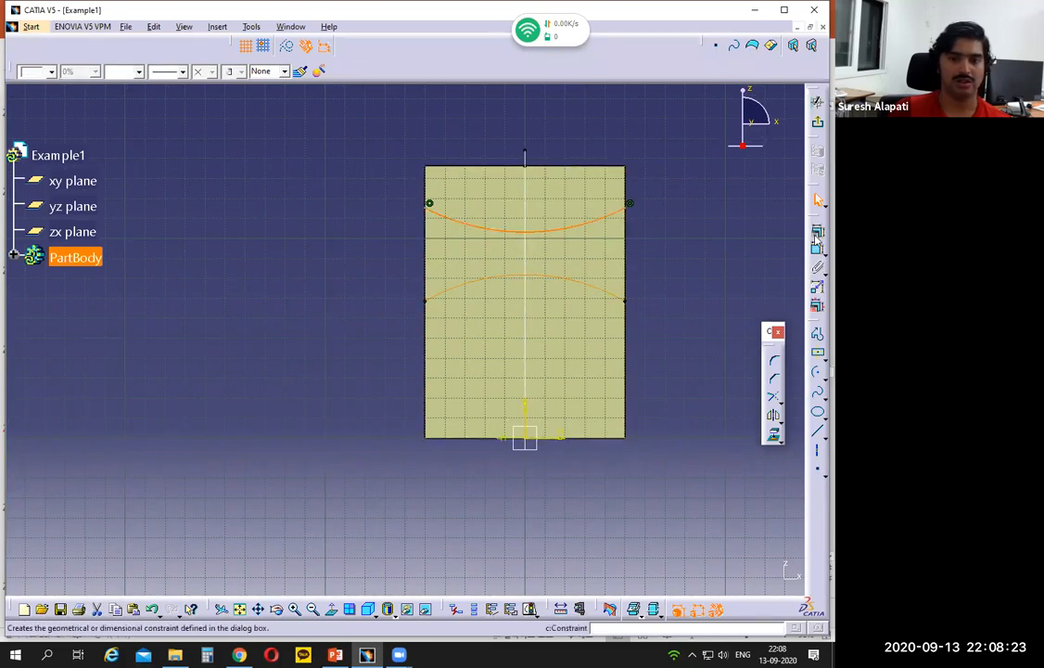
{"action": "left_click", "coordinate": [816, 233]}
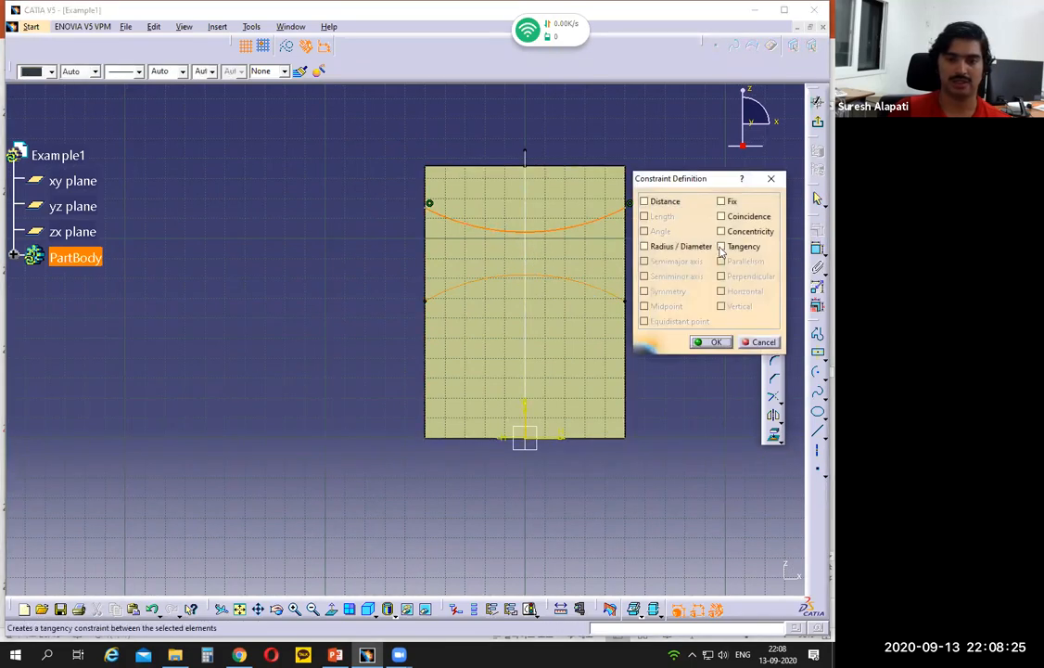
{"action": "left_click", "coordinate": [721, 247]}
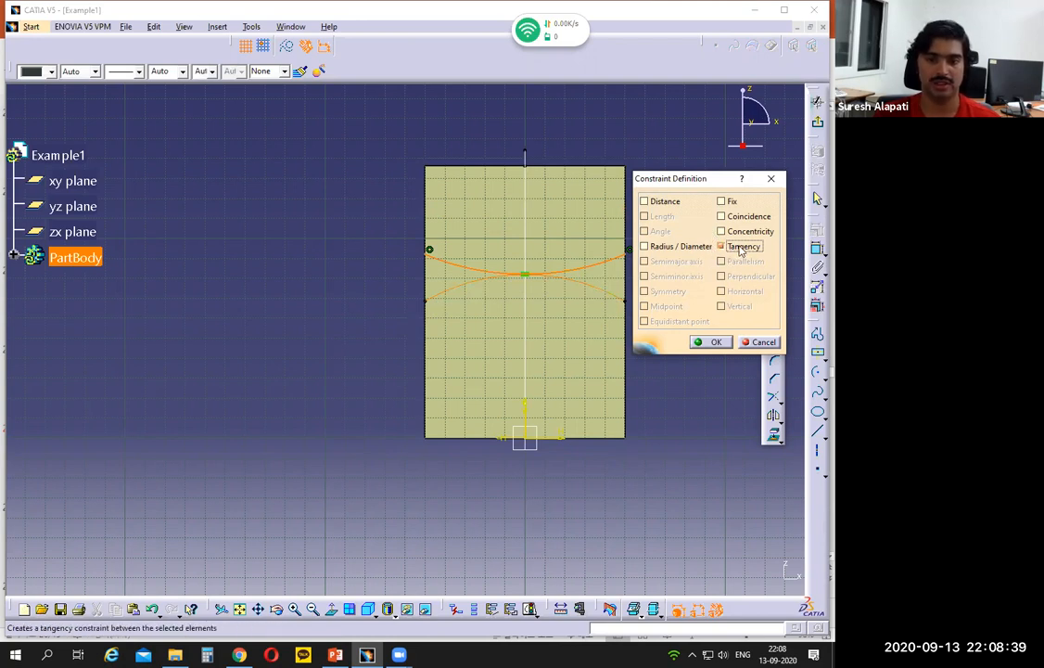
{"action": "left_click", "coordinate": [716, 342]}
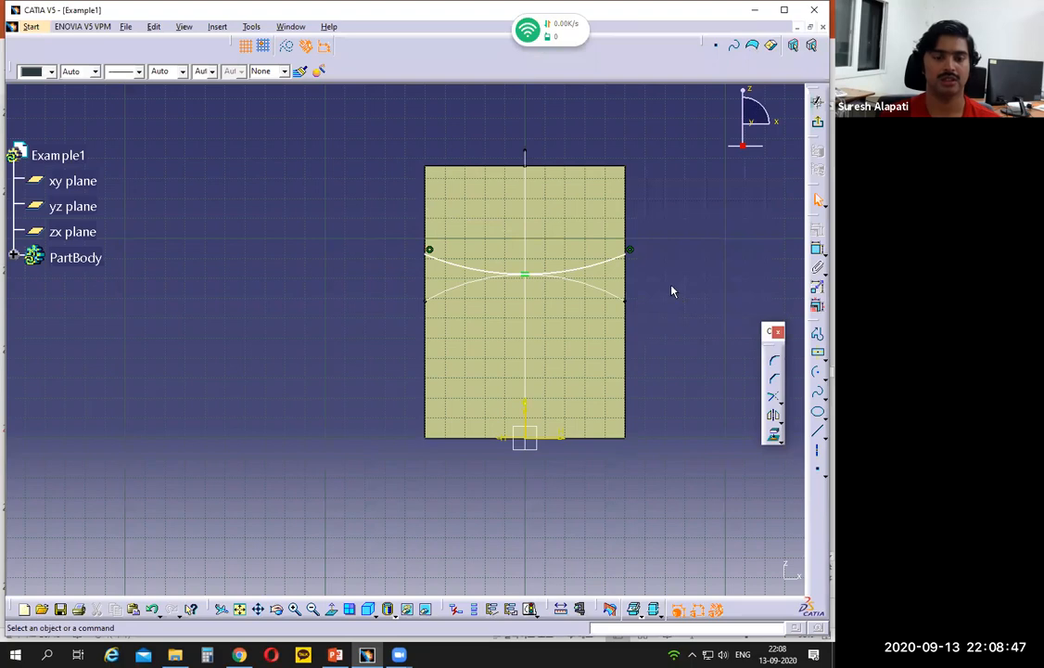
- Dimension the new arc's radius and set it to 100 mm, checking the Example 1 drawing in PowerPoint
{"action": "middle_click_drag", "start_coordinate": [670, 275], "coordinate": [658, 319]}
{"action": "scroll", "coordinate": [659, 319], "scroll_direction": "up", "scroll_amount": 1}
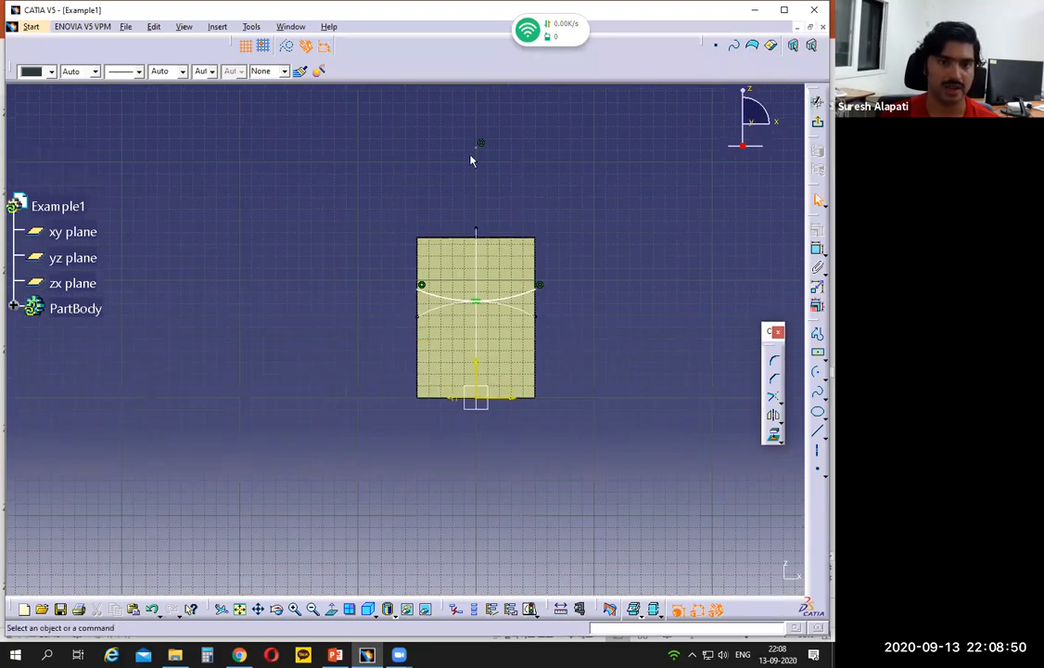
{"action": "left_click", "coordinate": [511, 296]}
{"action": "left_click_drag", "start_coordinate": [511, 296], "coordinate": [511, 298]}
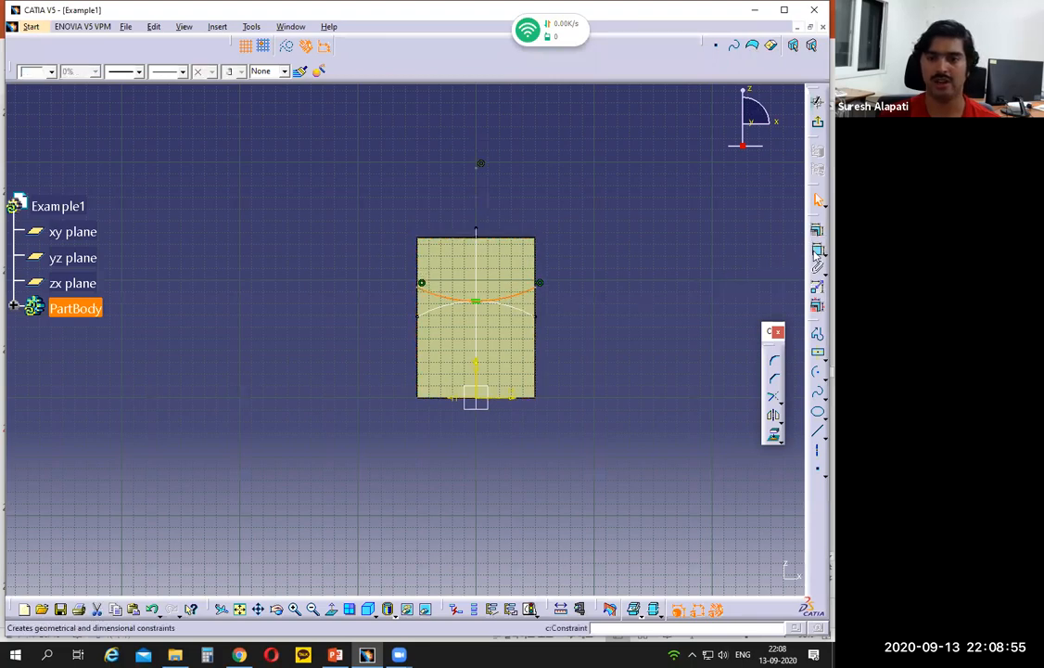
{"action": "left_click", "coordinate": [818, 249]}
{"action": "left_click", "coordinate": [593, 339]}
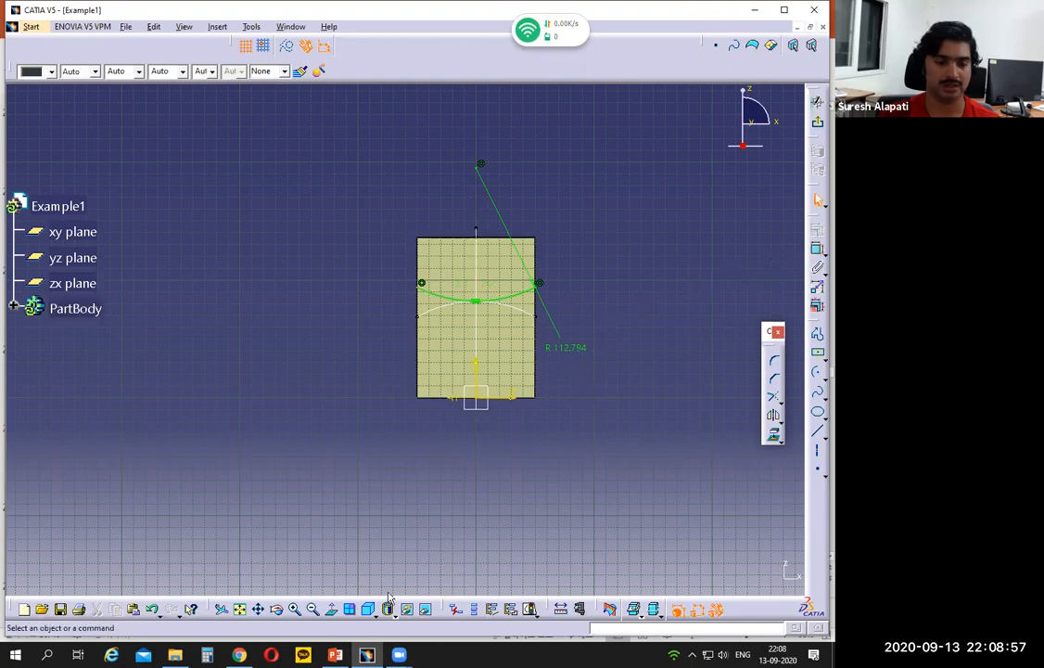
{"action": "left_click", "coordinate": [366, 655]}
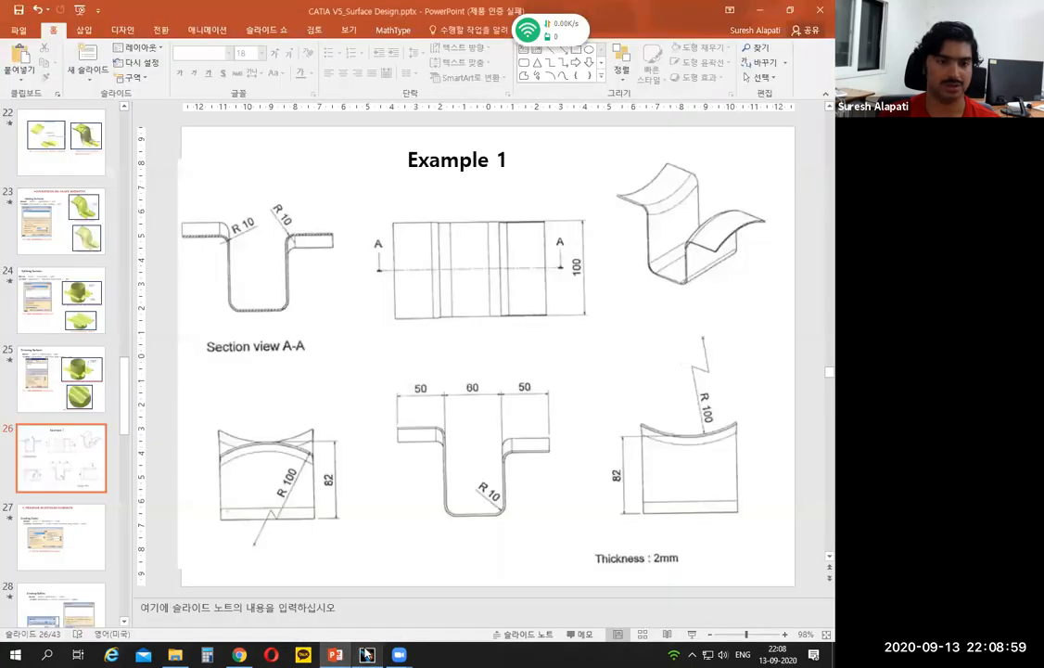
{"action": "left_click", "coordinate": [366, 655]}
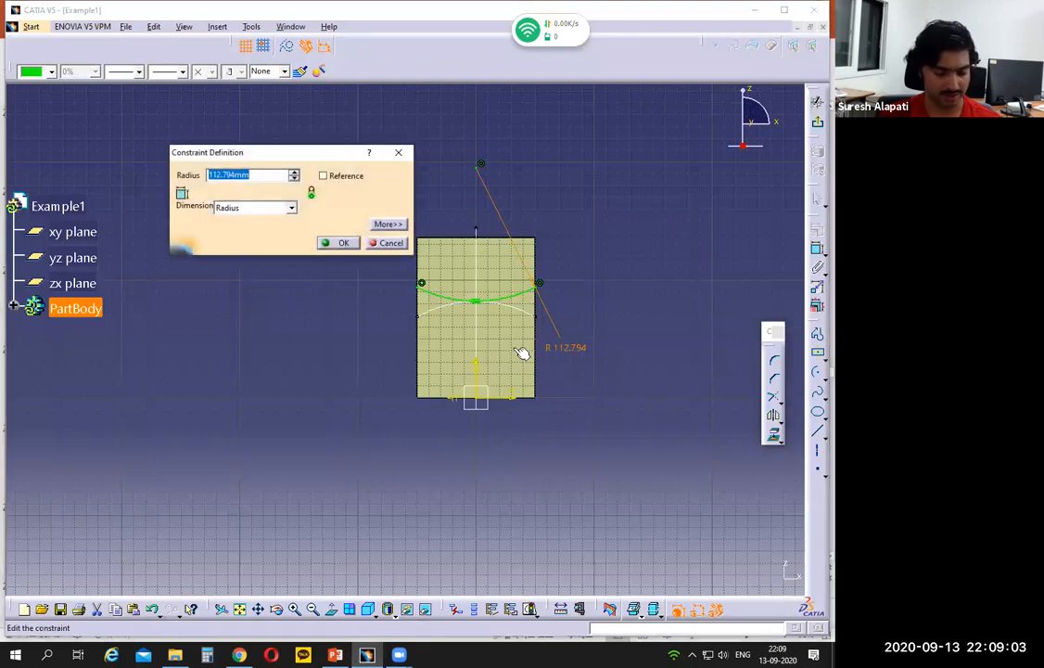
{"action": "type", "text": "100"}
{"action": "key", "text": "Return"}
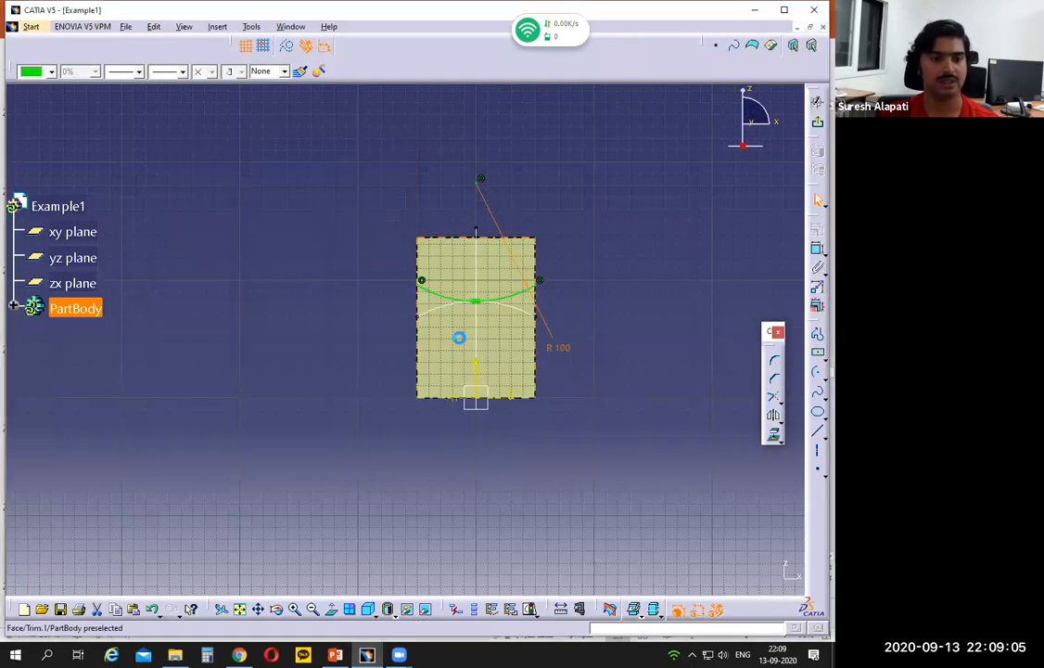
- Exit the sketch and extrude the arc outward from the left wall as a surface, with limit 1 at 50 mm and limit 2 at 0 mm
{"action": "left_click", "coordinate": [816, 100]}
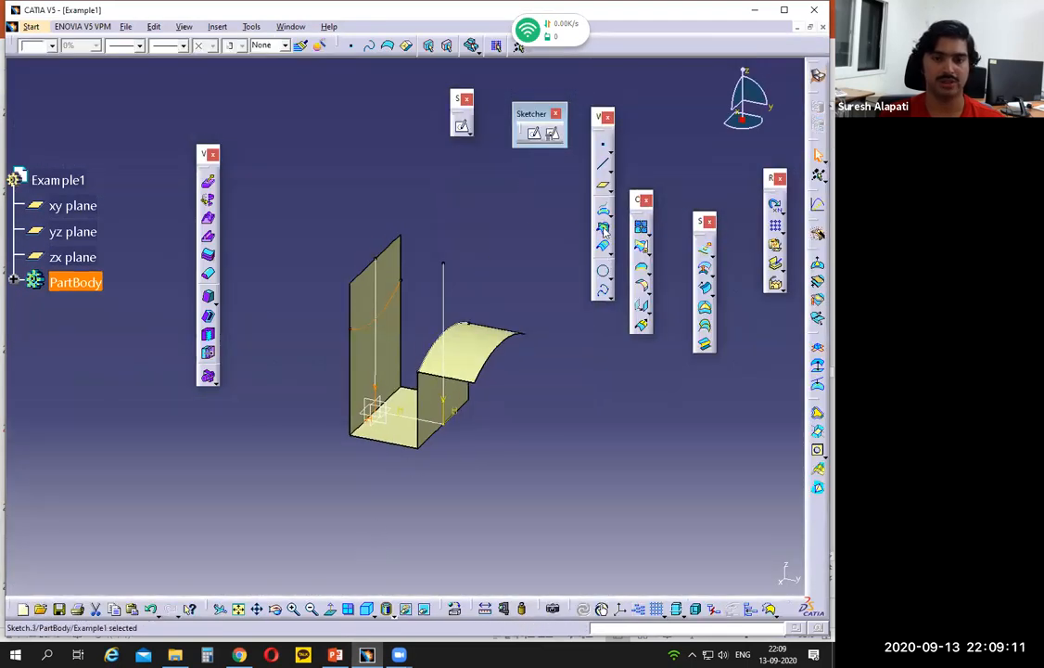
{"action": "left_click", "coordinate": [706, 249]}
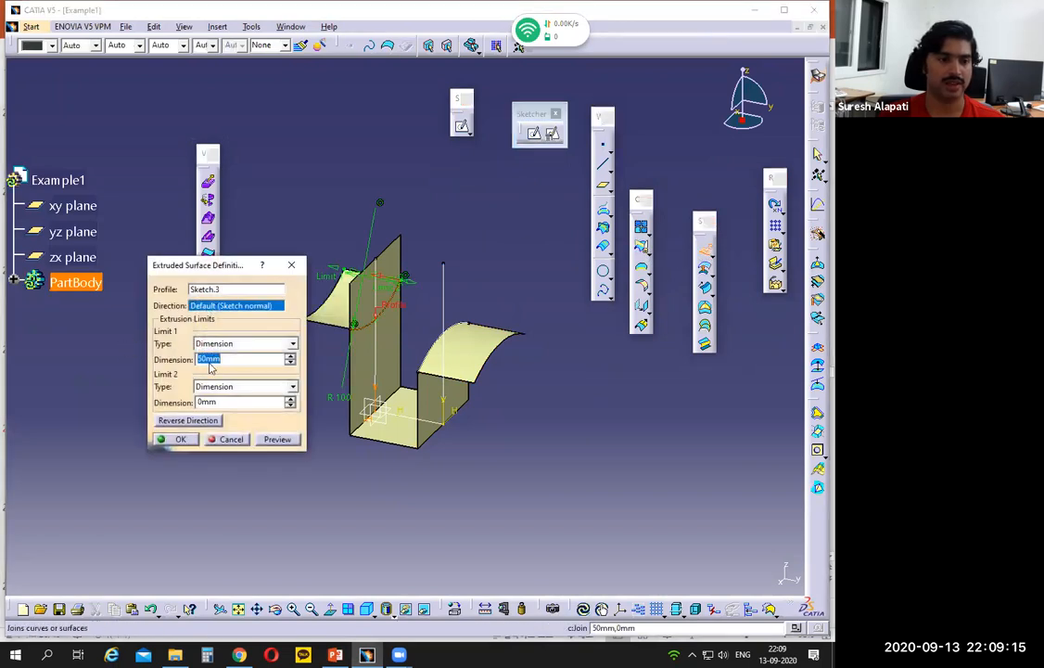
{"action": "left_click", "coordinate": [186, 439]}
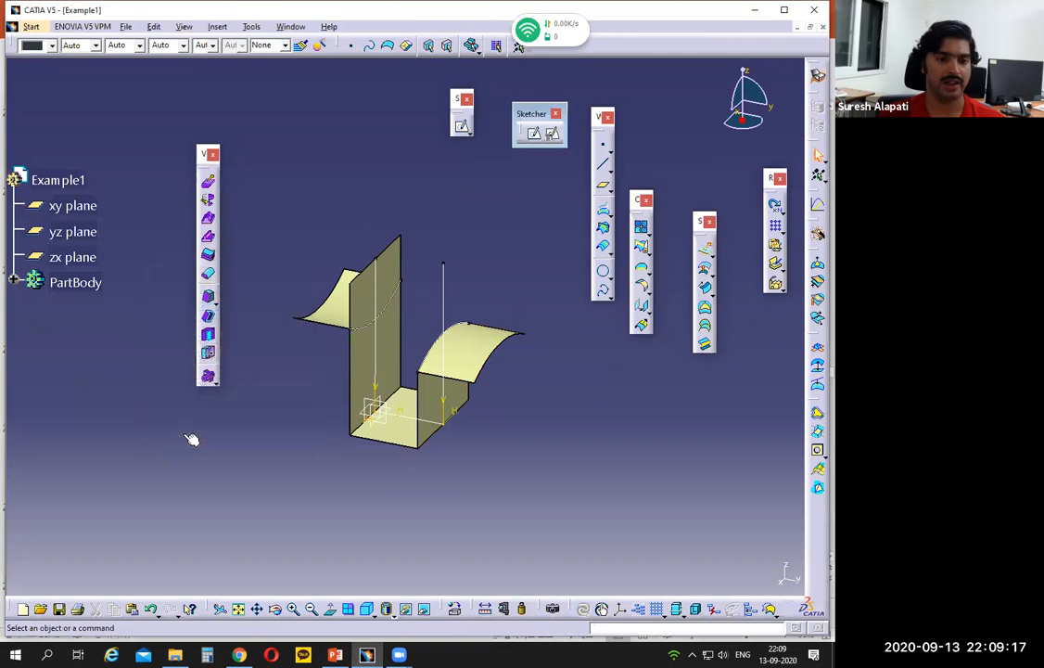
- Trim the channel surface with the left flange surface, removing the part of the left wall above the flange
{"action": "left_click", "coordinate": [641, 247]}
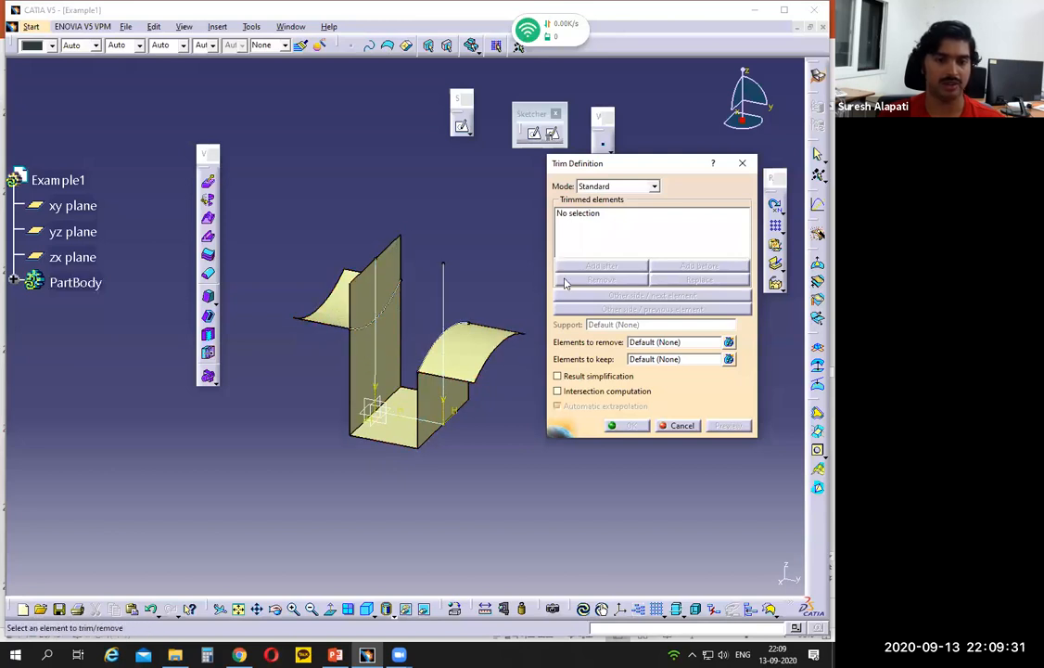
{"action": "left_click", "coordinate": [371, 366]}
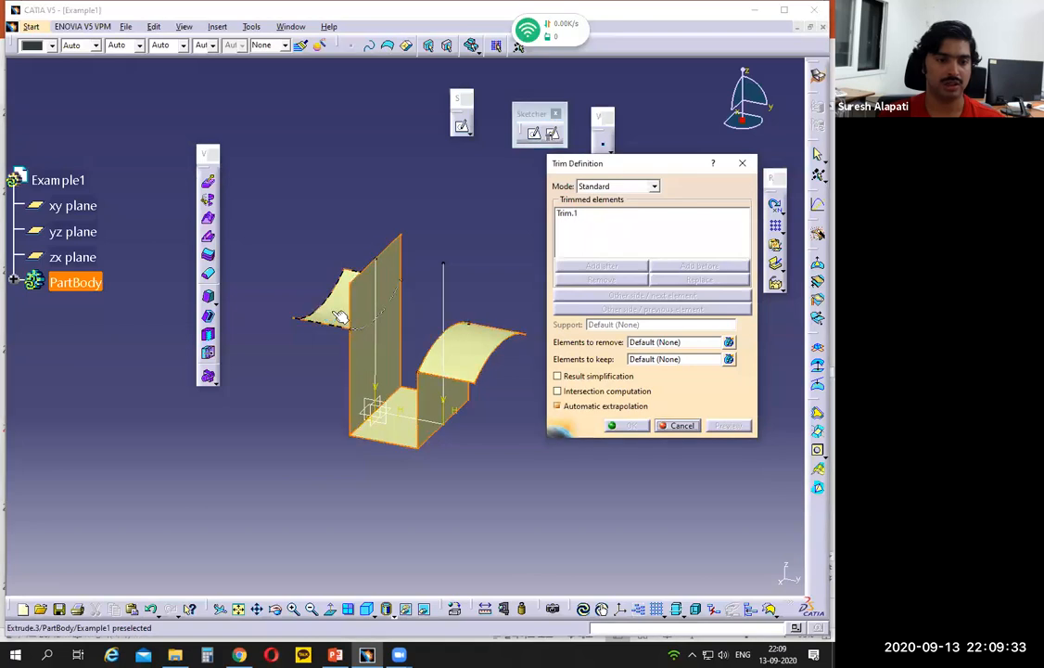
{"action": "left_click", "coordinate": [296, 280]}
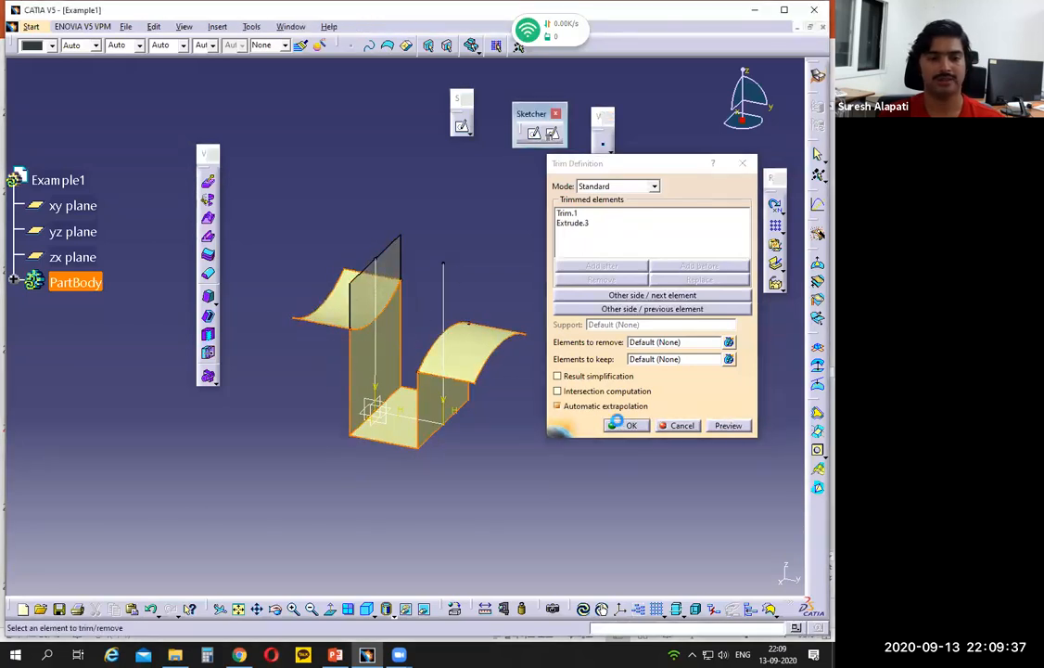
{"action": "left_click", "coordinate": [625, 425]}
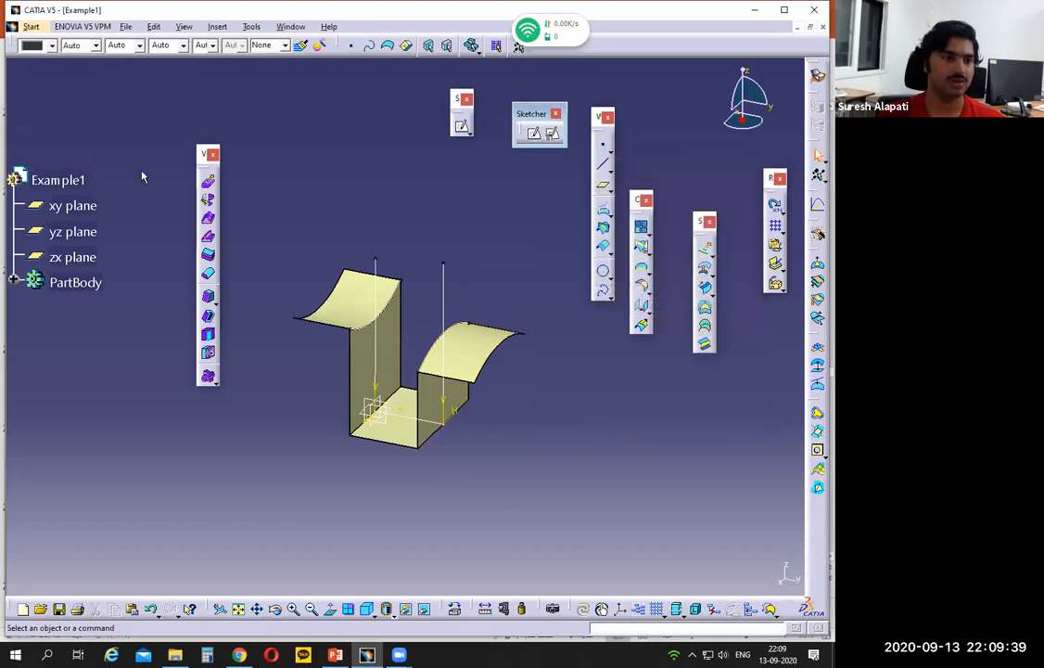
- Expand PartBody in the specification tree, select its three sketches and hide all sketches
{"action": "middle_click_drag", "start_coordinate": [376, 497], "coordinate": [485, 450]}
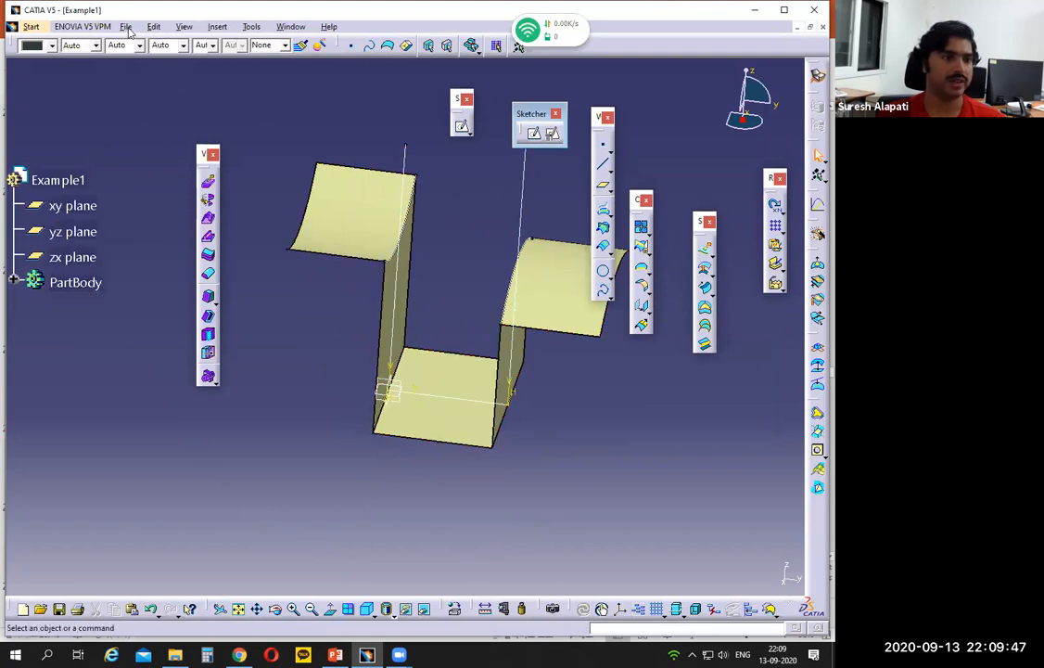
{"action": "left_click", "coordinate": [13, 282]}
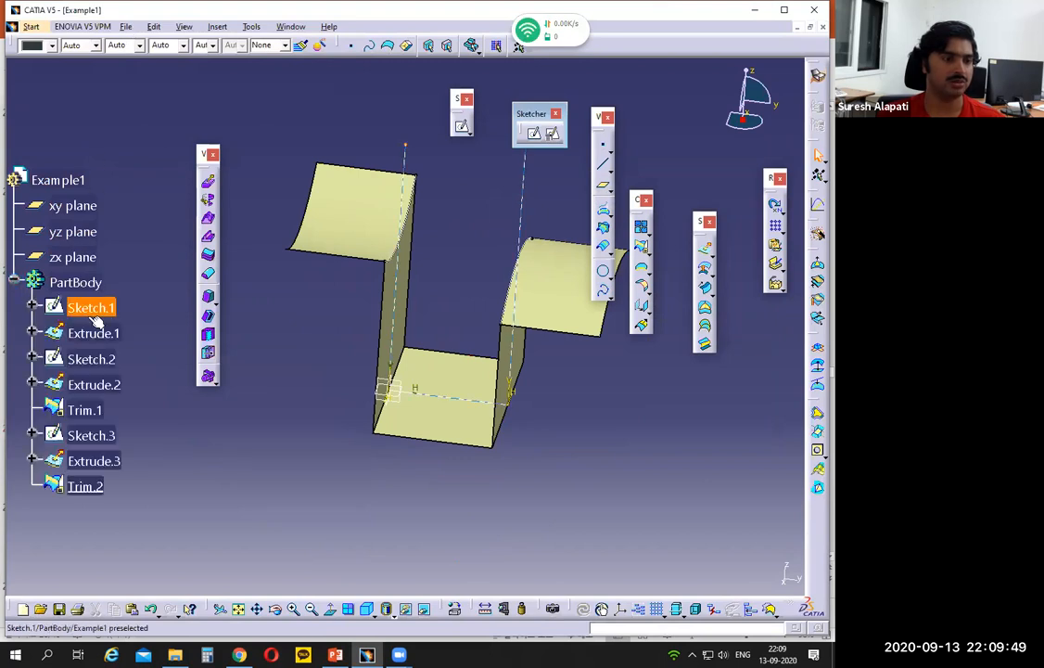
{"action": "left_click", "coordinate": [93, 308]}
{"action": "left_click", "coordinate": [94, 359], "text": "ctrl"}
{"action": "left_click", "coordinate": [91, 435], "text": "ctrl"}
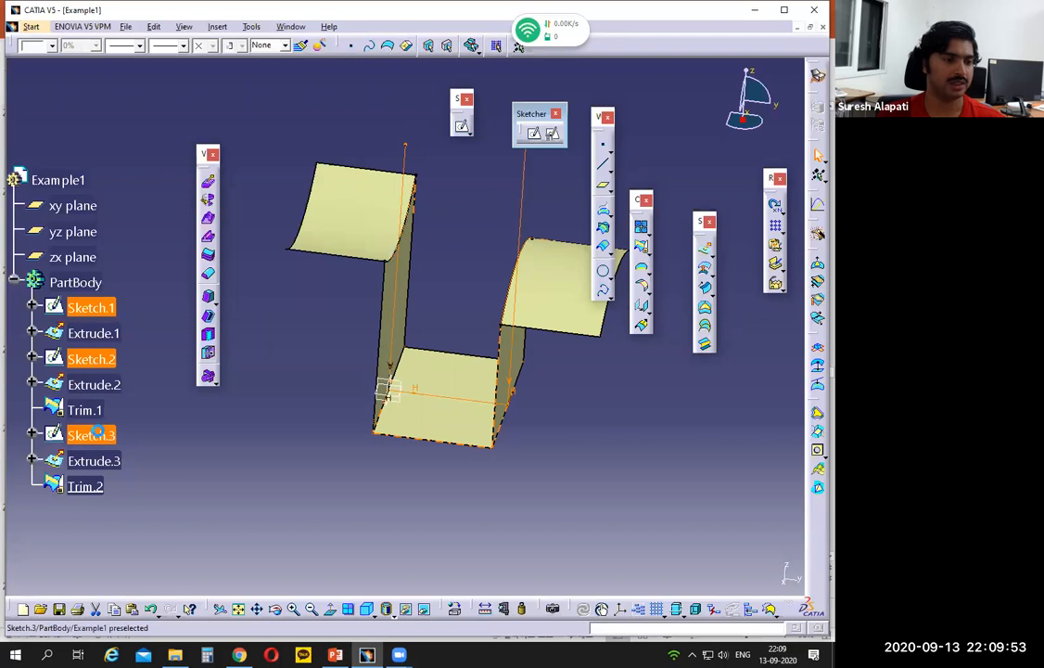
{"action": "left_click", "coordinate": [93, 461], "text": "ctrl"}
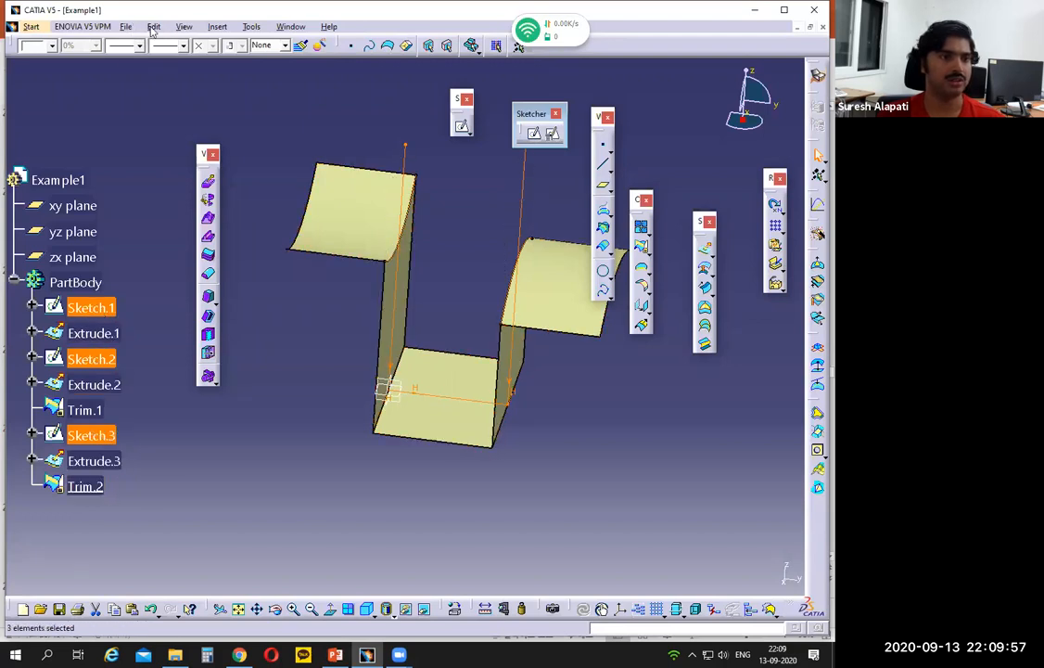
{"action": "left_click", "coordinate": [186, 27]}
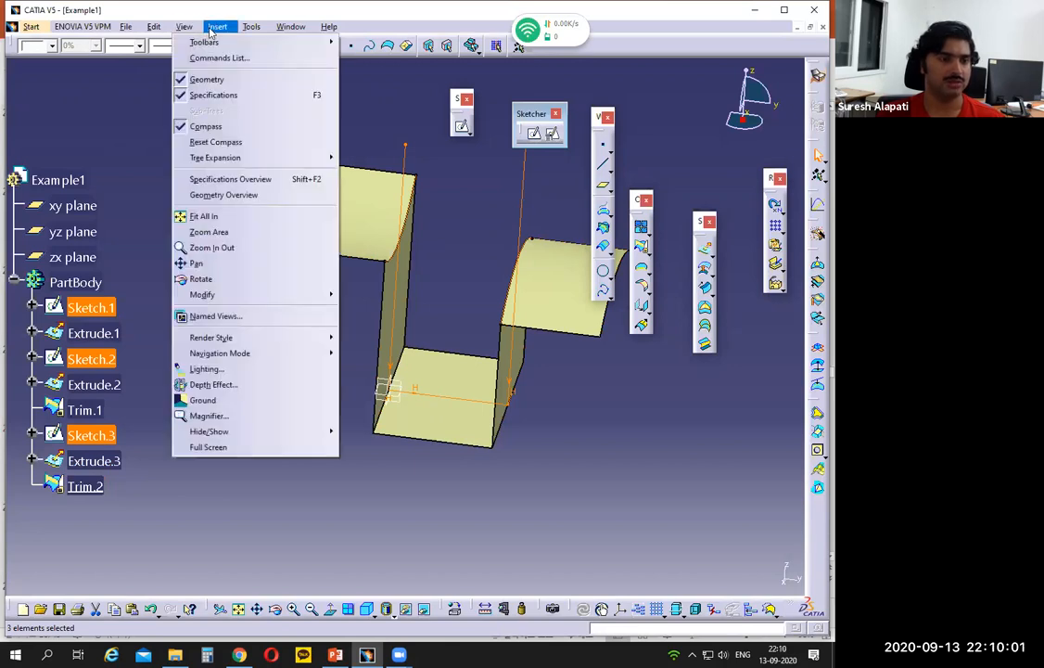
{"action": "mouse_move", "coordinate": [219, 32]}
{"action": "mouse_move", "coordinate": [254, 30]}
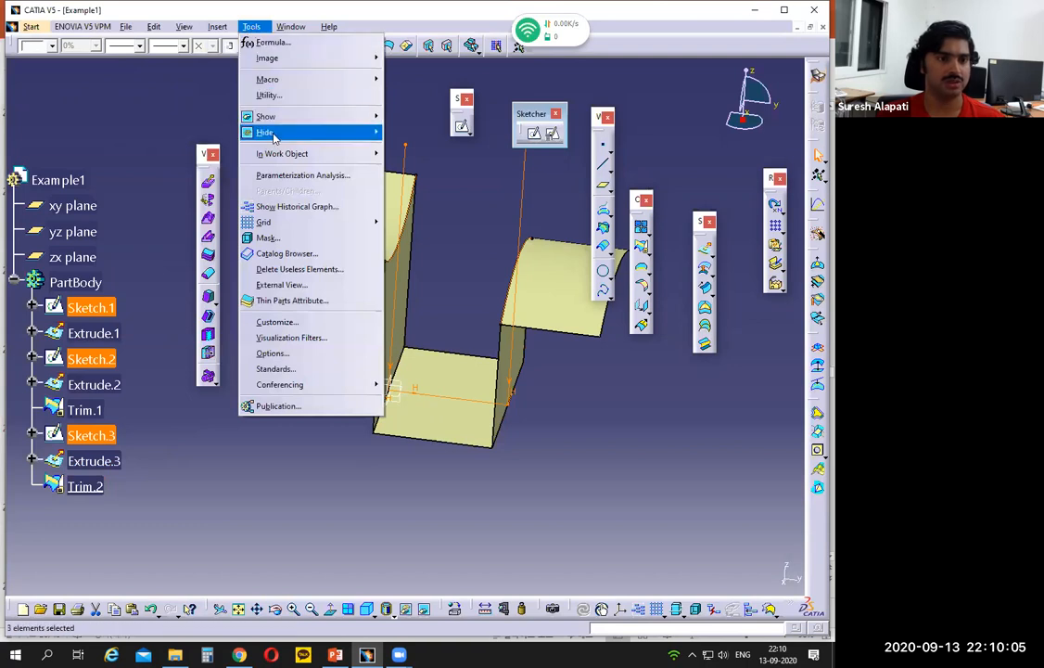
{"action": "mouse_move", "coordinate": [371, 137]}
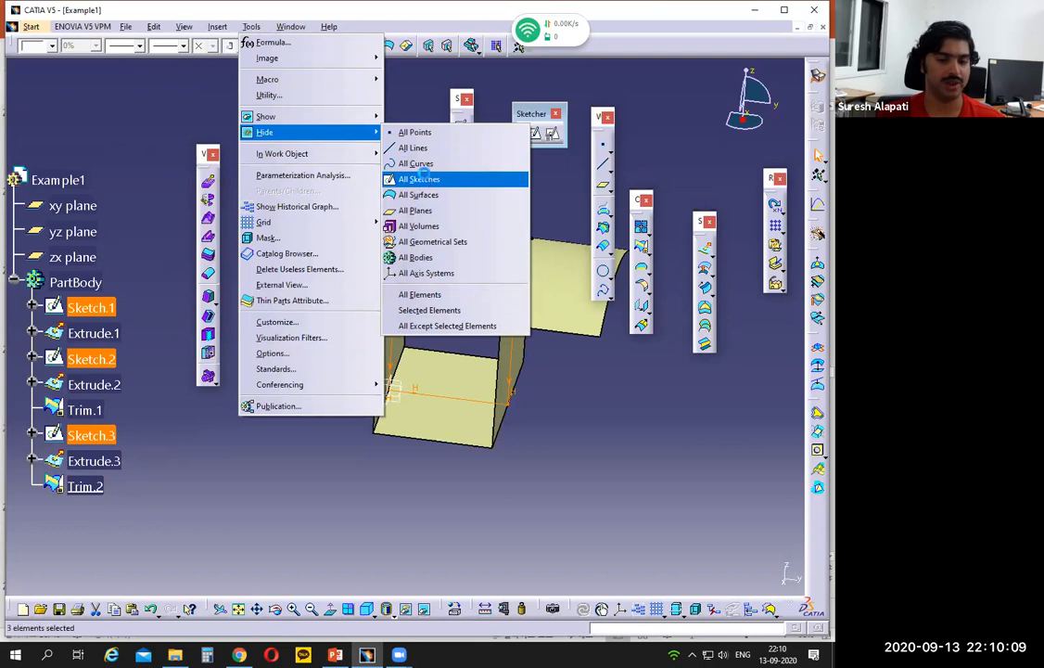
{"action": "left_click", "coordinate": [426, 179]}
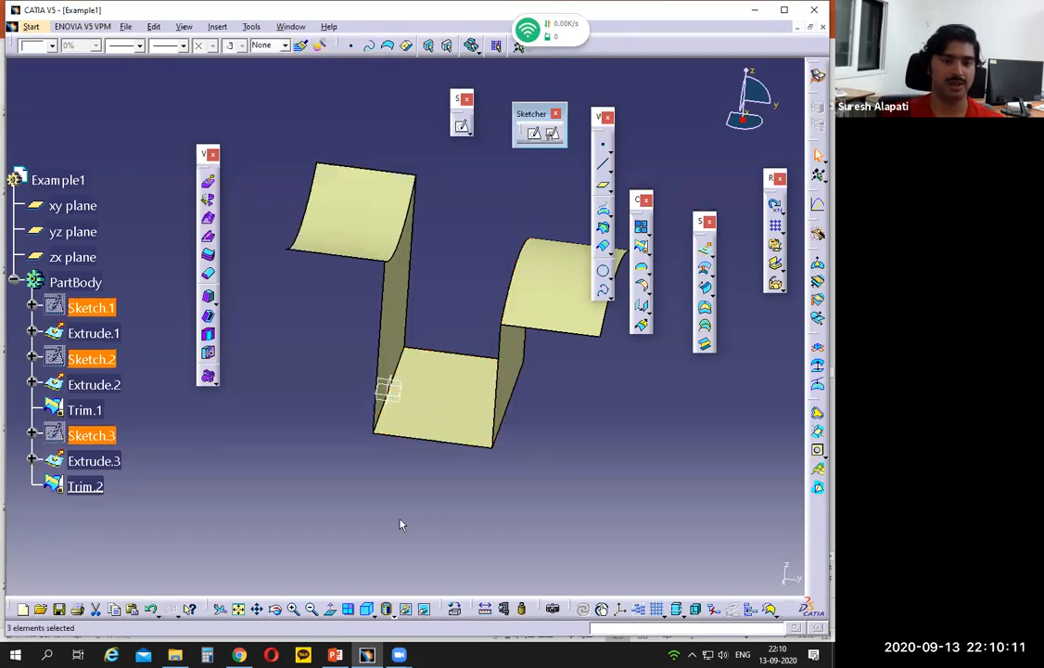
- Switch to the PowerPoint drawing, mark the flange-to-wall edges in the isometric view and circle the two R 10 callouts in section A-A
{"action": "left_click", "coordinate": [339, 652]}
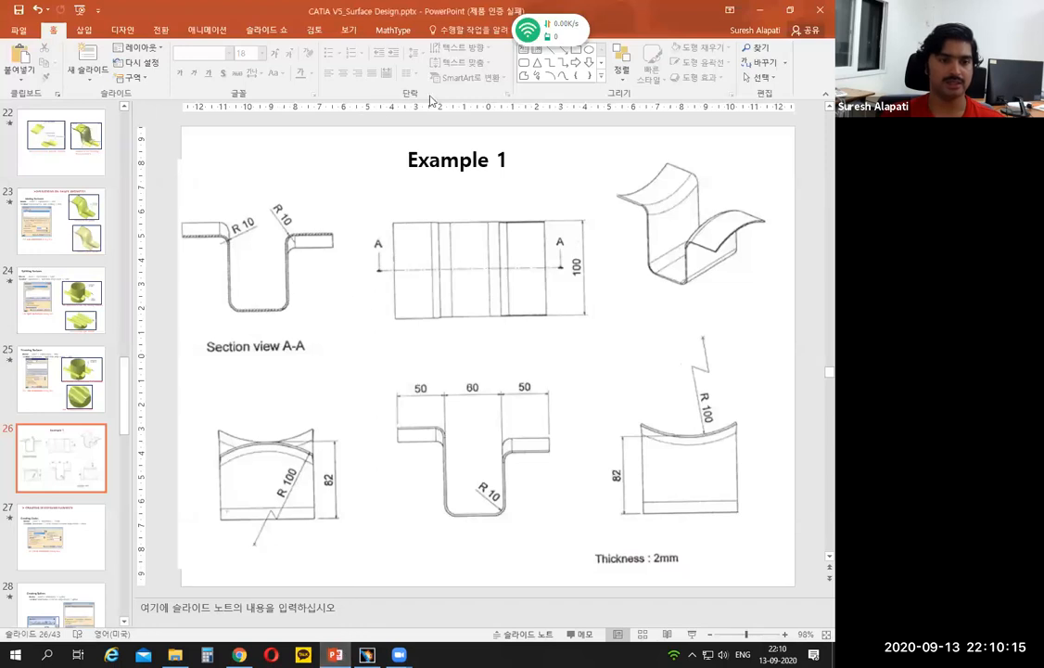
{"action": "left_click_drag", "start_coordinate": [650, 209], "coordinate": [691, 176]}
{"action": "left_click_drag", "start_coordinate": [698, 226], "coordinate": [723, 213]}
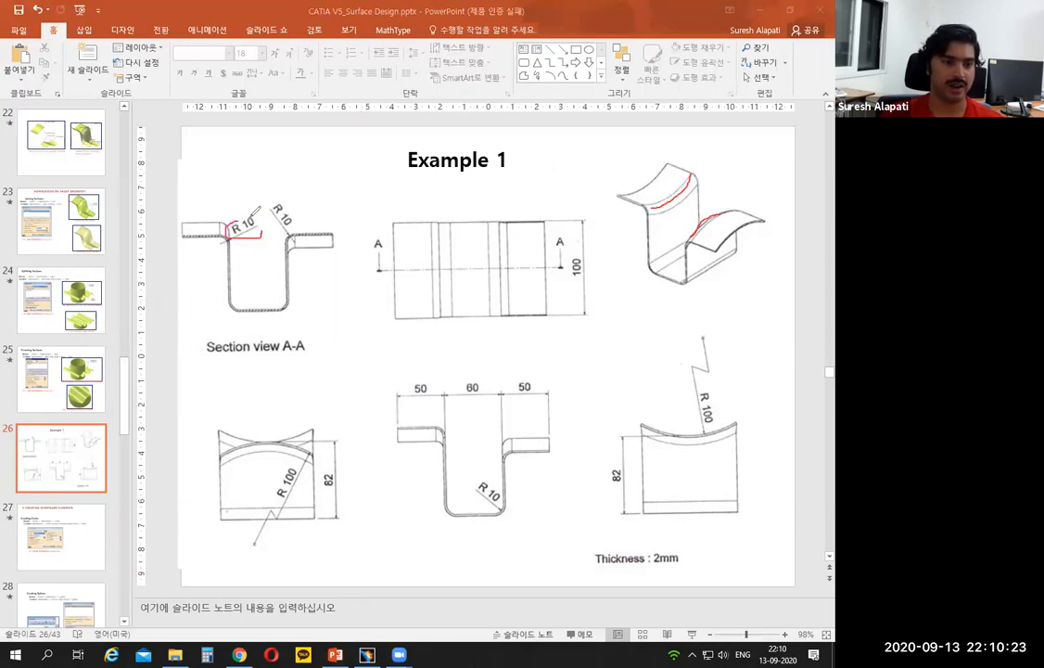
{"action": "left_click_drag", "start_coordinate": [278, 204], "coordinate": [284, 193]}
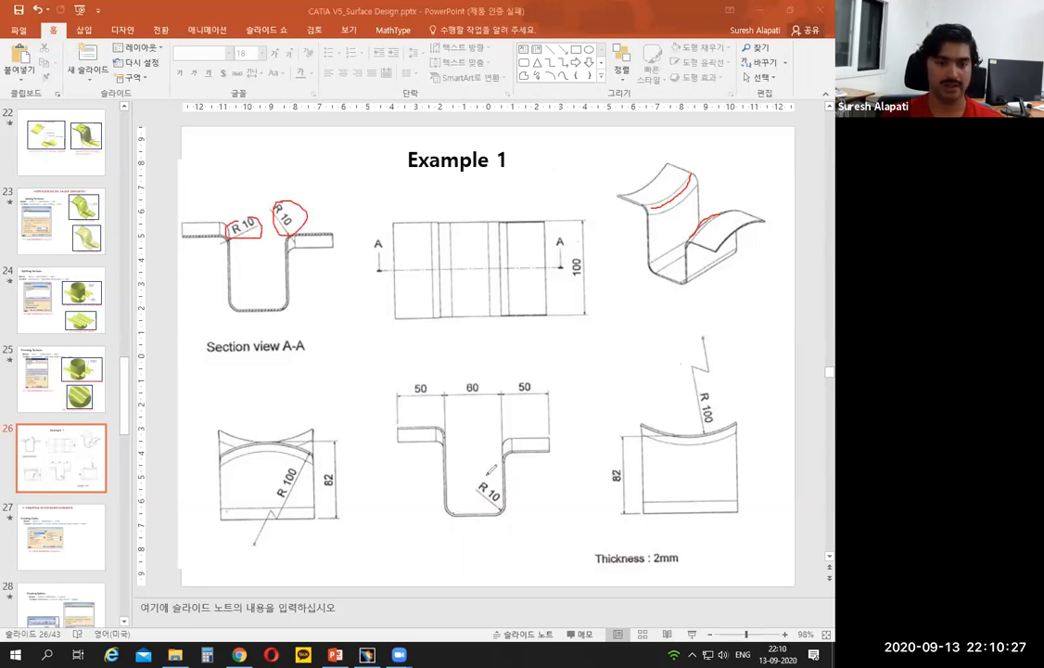
- Switch back to CATIA and round the four long corner edges of the trimmed channel surface with a 10 mm edge fillet
{"action": "left_click", "coordinate": [375, 654]}
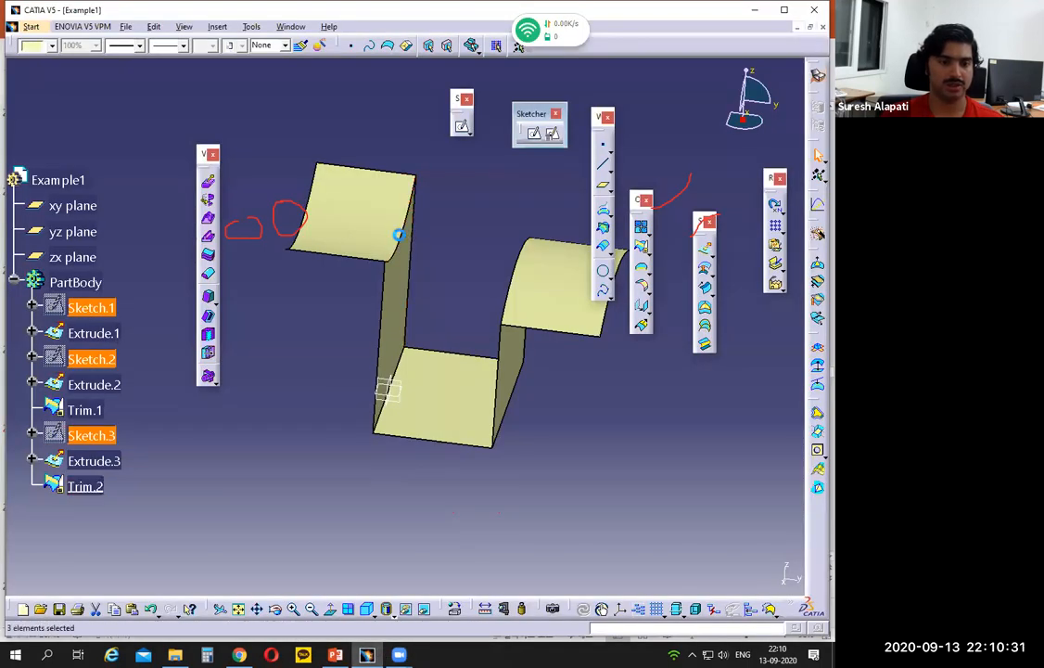
{"action": "left_click", "coordinate": [399, 235]}
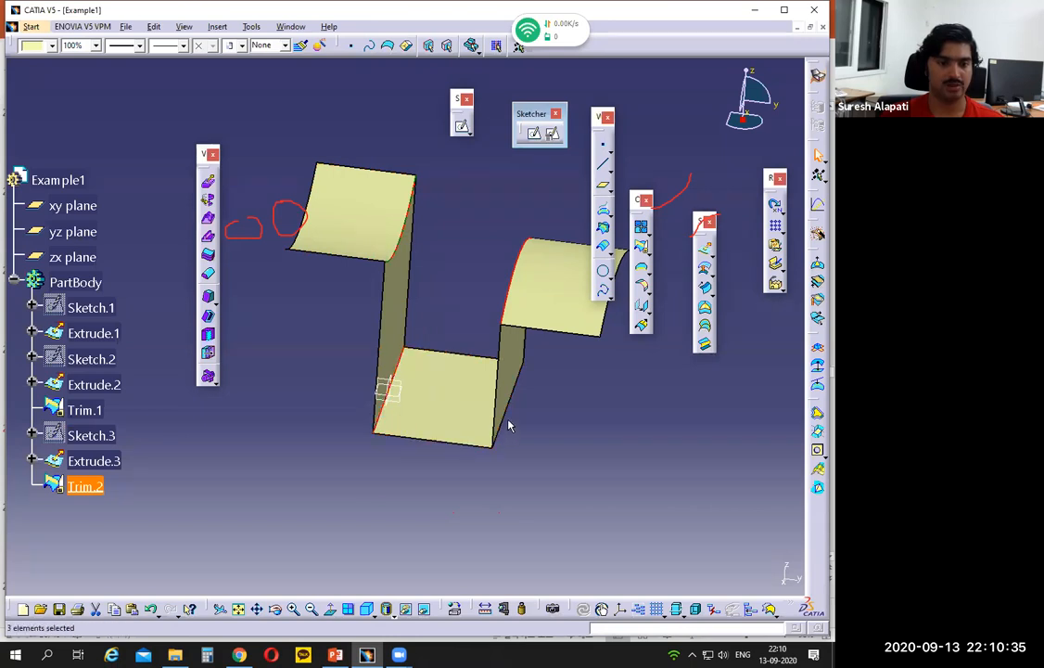
{"action": "left_click", "coordinate": [508, 410], "text": "ctrl"}
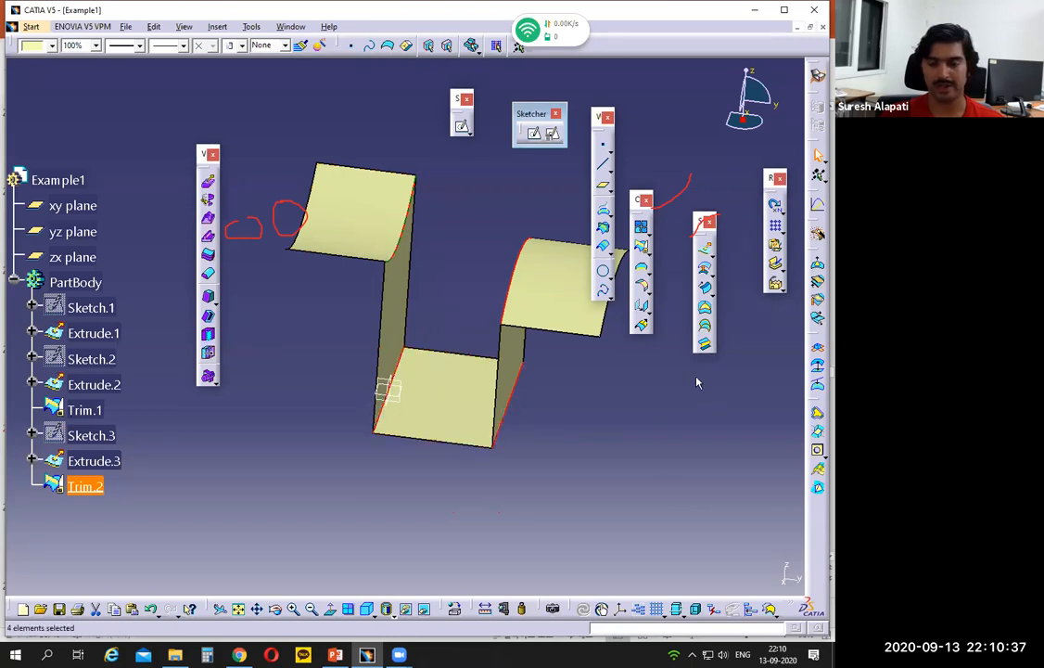
{"action": "left_click", "coordinate": [651, 296]}
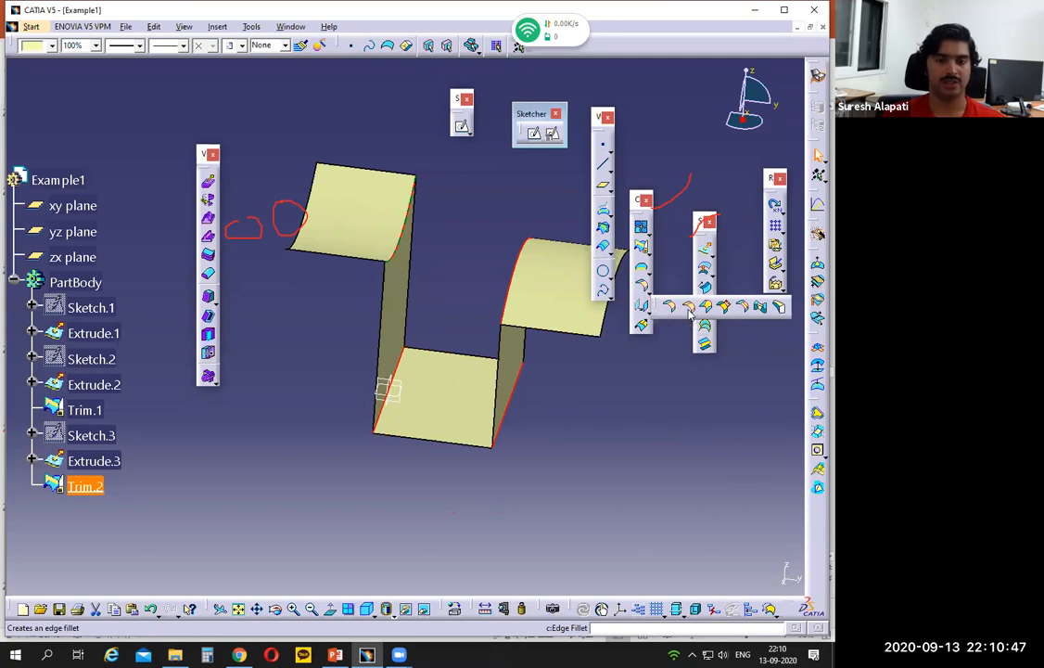
{"action": "left_click", "coordinate": [688, 308]}
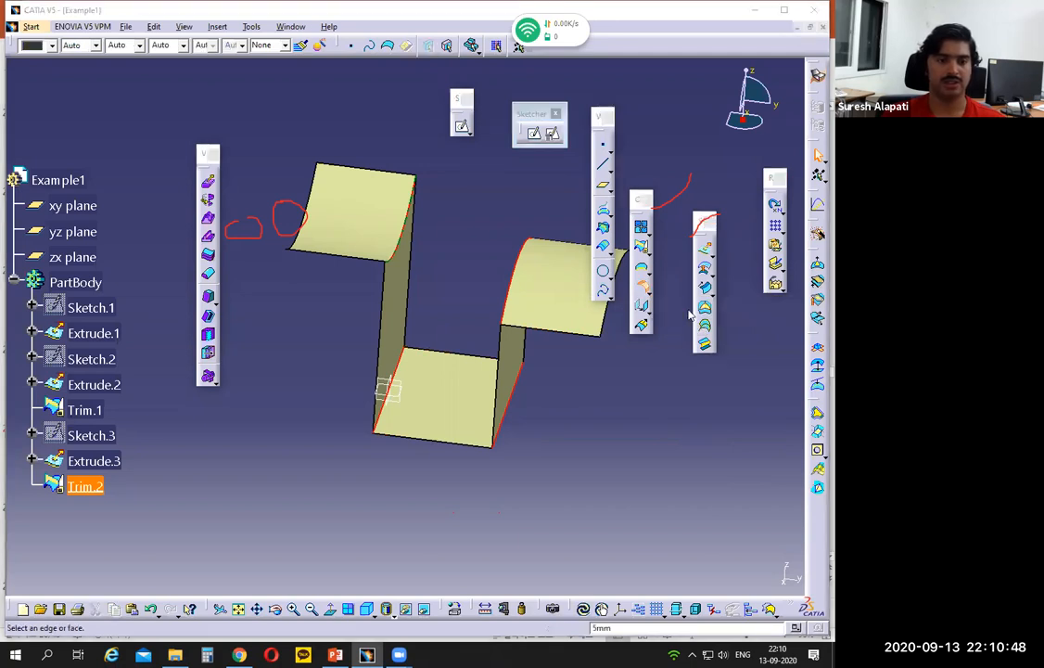
{"action": "left_click_drag", "start_coordinate": [614, 441], "coordinate": [599, 346]}
{"action": "double_click", "coordinate": [624, 405]}
{"action": "type", "text": "10"}
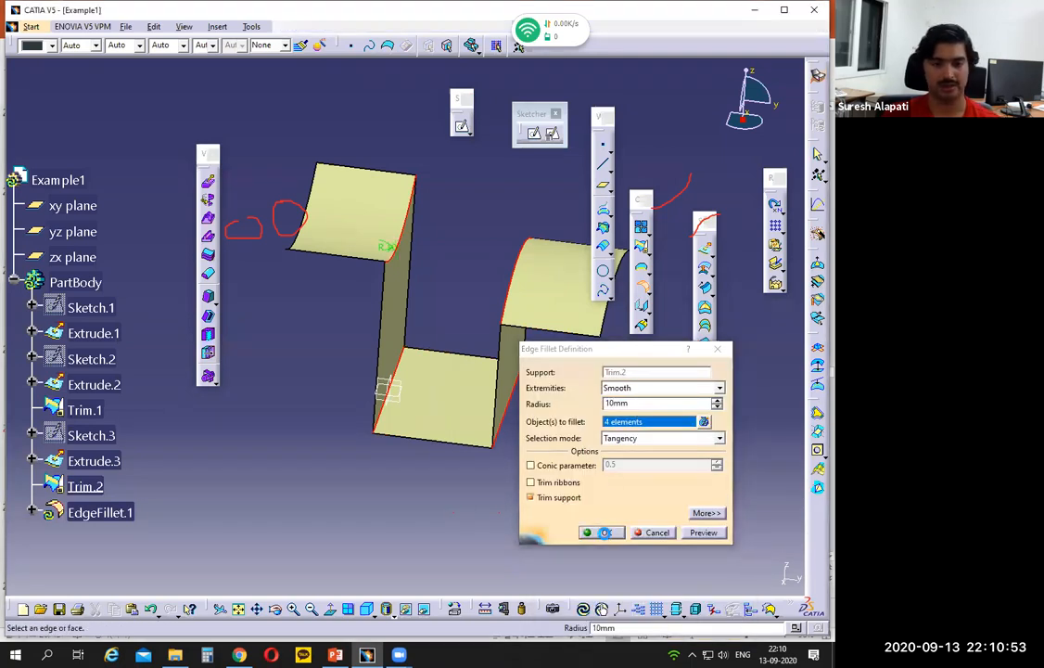
{"action": "left_click", "coordinate": [601, 532]}
{"action": "middle_click_drag", "start_coordinate": [365, 490], "coordinate": [494, 467]}
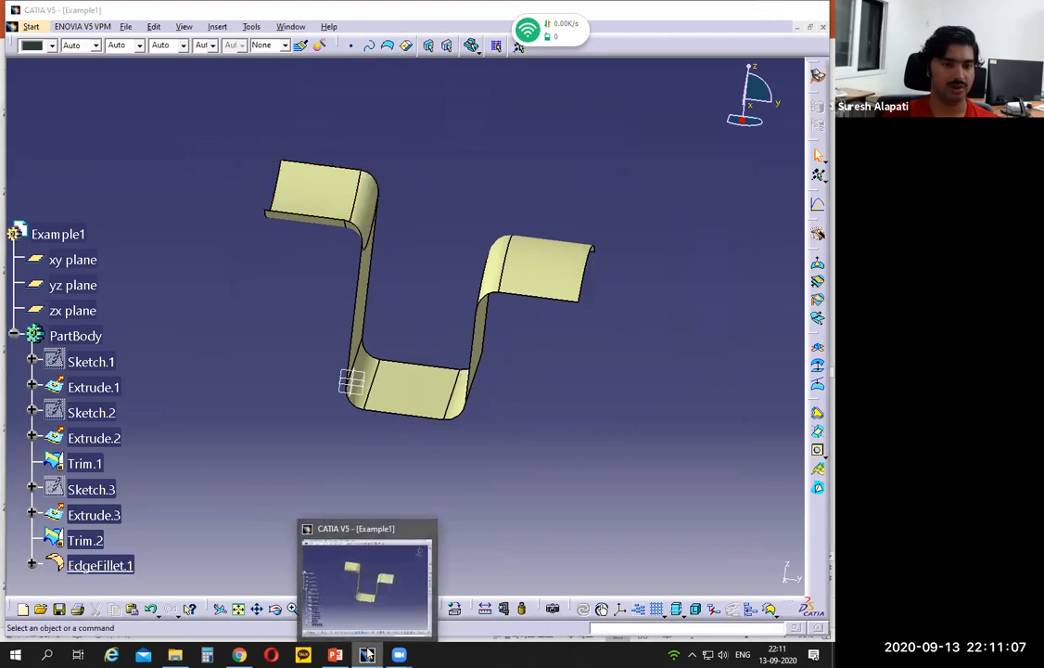
- Switch to the PowerPoint drawing, circle the 2 mm thickness note and trace the profile in section A-A
{"action": "left_click", "coordinate": [367, 655]}
{"action": "left_click", "coordinate": [367, 655]}
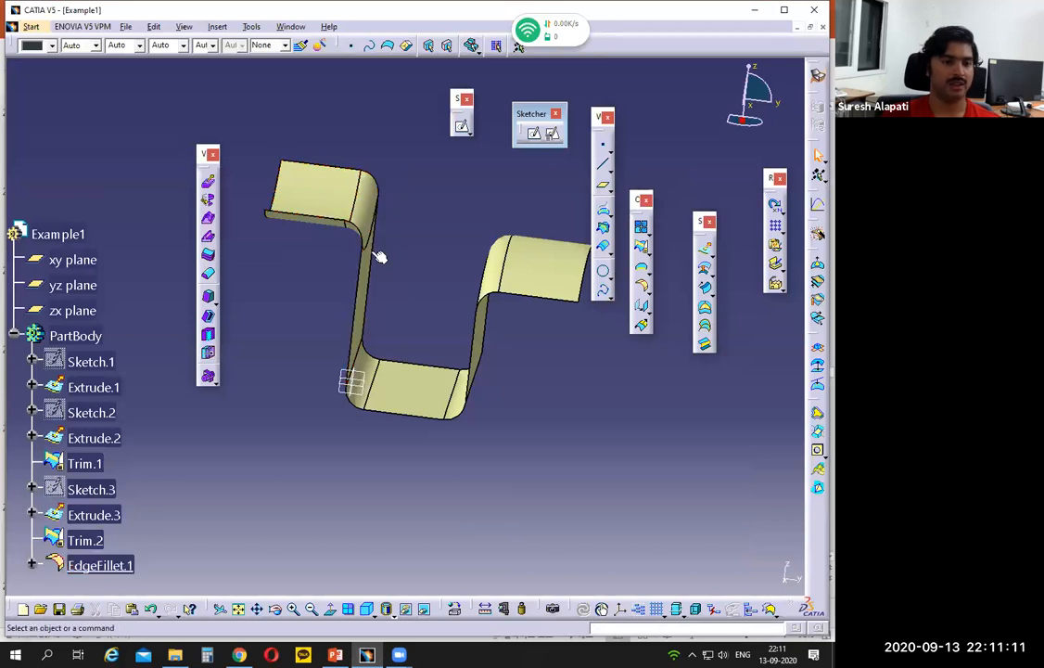
{"action": "left_click", "coordinate": [368, 654]}
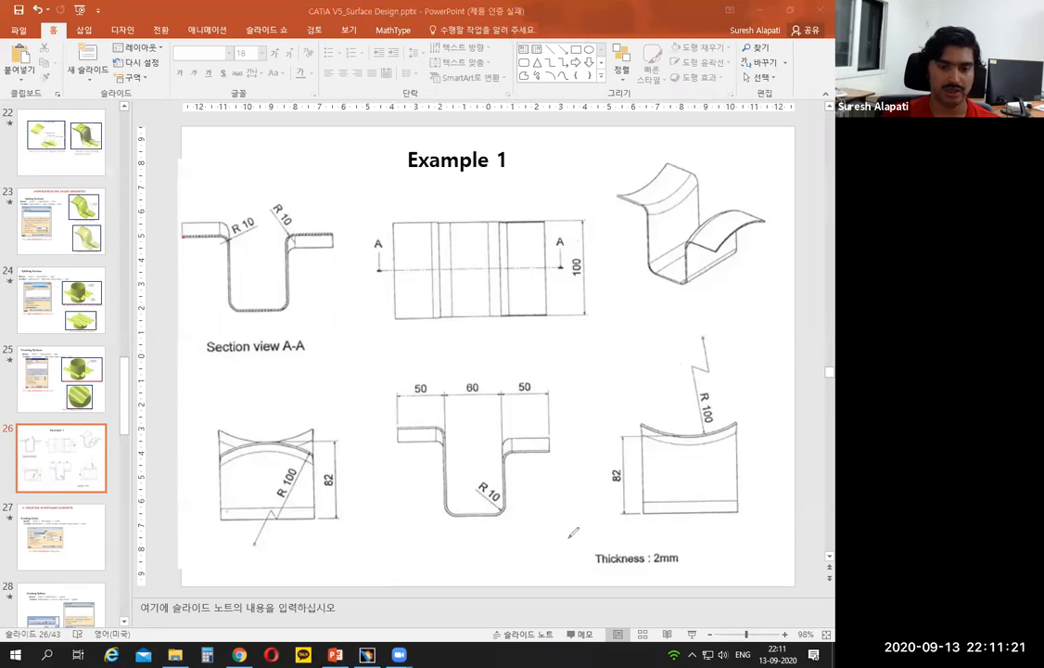
{"action": "mouse_move", "coordinate": [666, 541]}
{"action": "left_mouse_down"}
{"action": "mouse_move", "coordinate": [631, 570]}
{"action": "mouse_move", "coordinate": [686, 558]}
{"action": "left_mouse_up"}
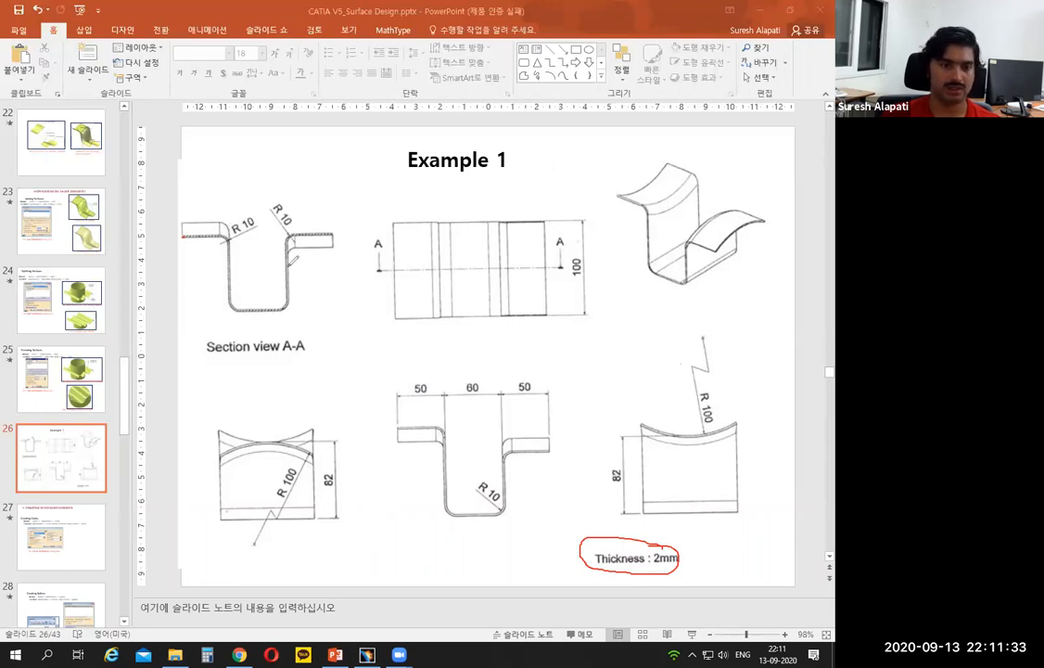
{"action": "mouse_move", "coordinate": [184, 235]}
{"action": "left_mouse_down"}
{"action": "mouse_move", "coordinate": [205, 235]}
{"action": "mouse_move", "coordinate": [235, 270]}
{"action": "mouse_move", "coordinate": [237, 303]}
{"action": "left_mouse_up"}
{"action": "left_click_drag", "start_coordinate": [293, 281], "coordinate": [292, 254]}
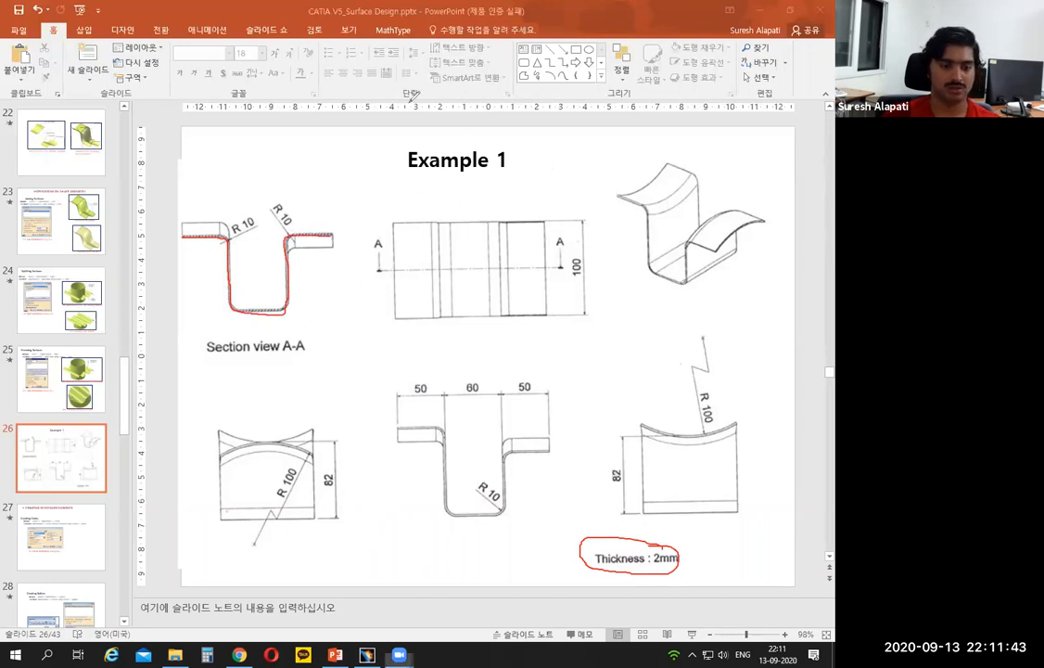
- Switch back to CATIA and set up a Thick Surface on the filleted channel with a 2 mm first offset and reversed direction
{"action": "left_click", "coordinate": [368, 655]}
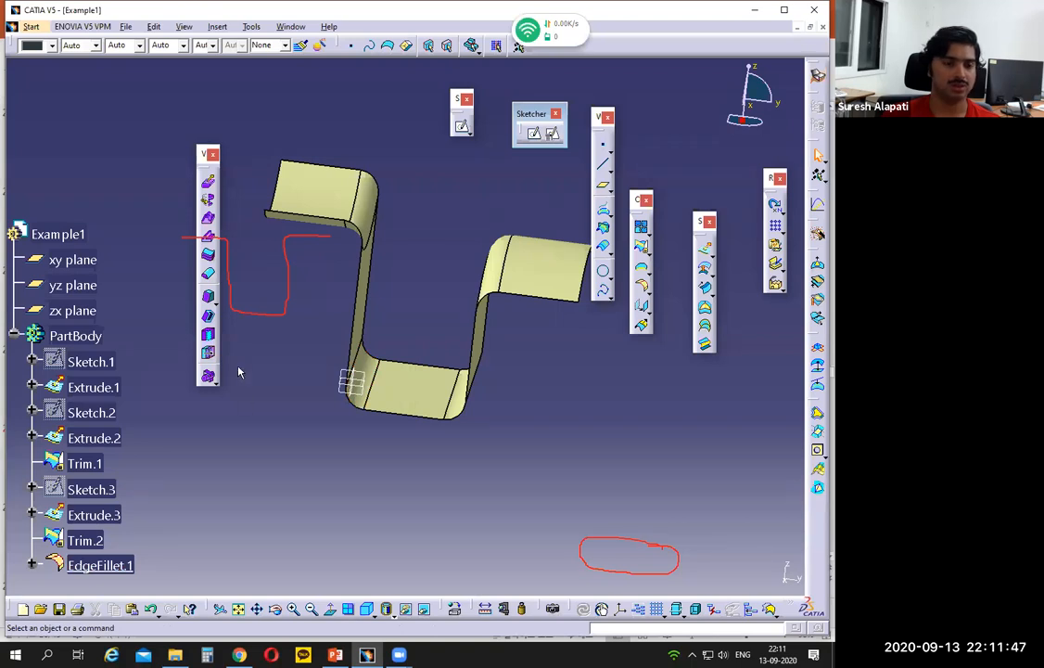
{"action": "left_click", "coordinate": [209, 260]}
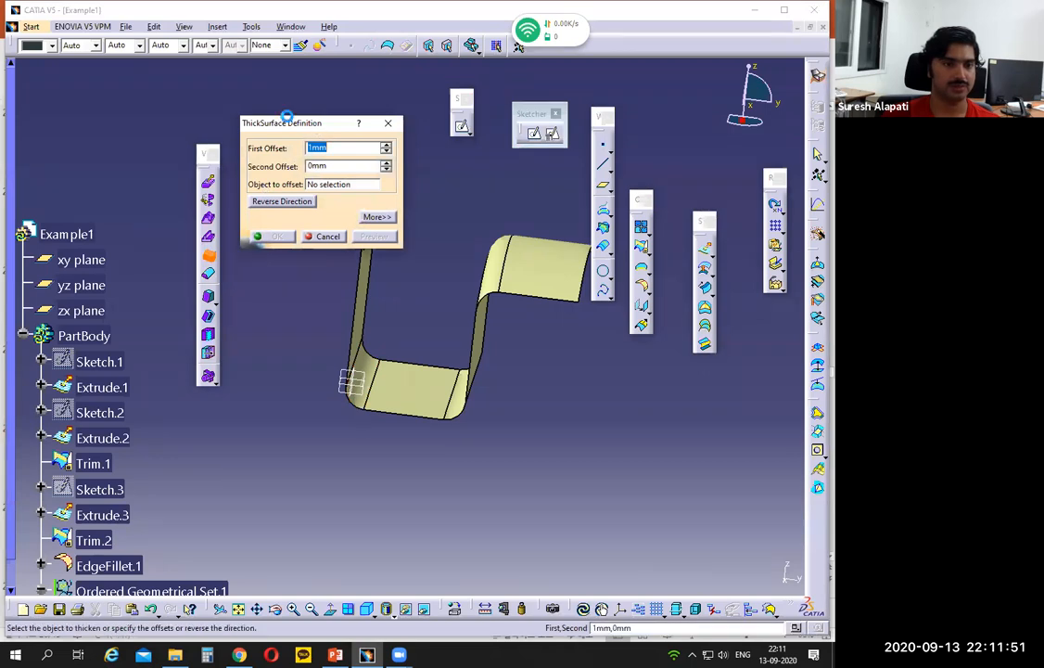
{"action": "left_click_drag", "start_coordinate": [287, 117], "coordinate": [187, 96]}
{"action": "type", "text": "2"}
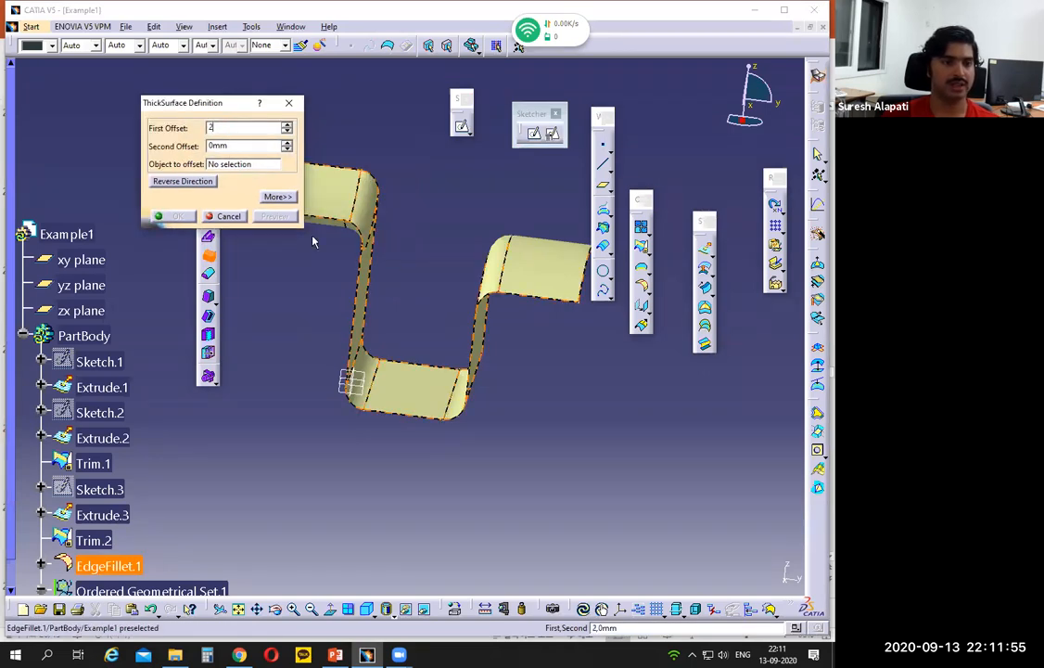
{"action": "left_click", "coordinate": [228, 165]}
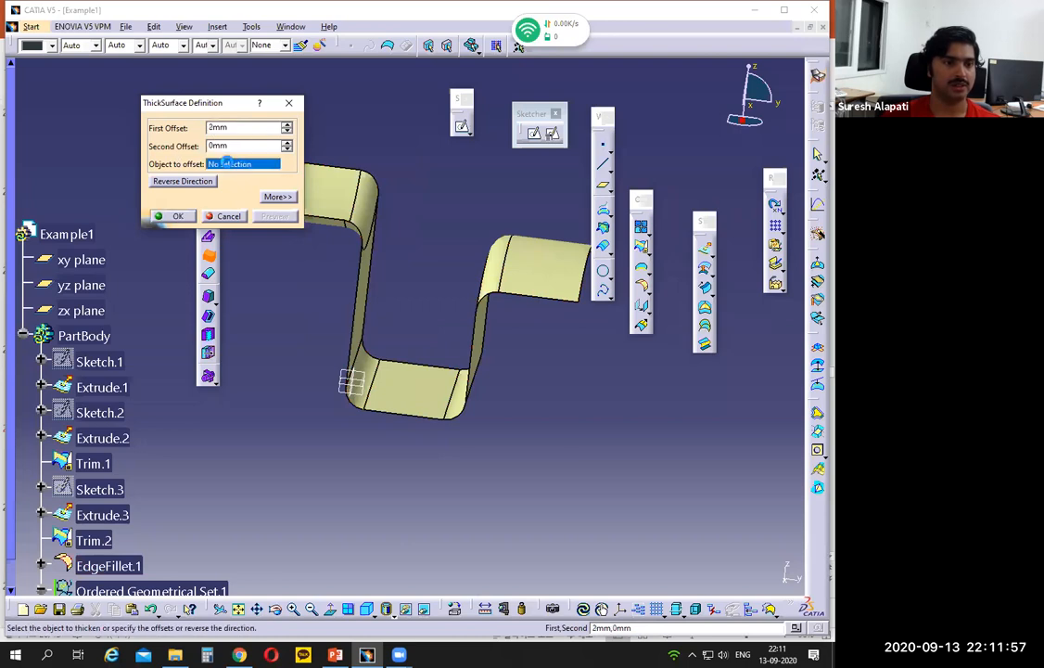
{"action": "left_click", "coordinate": [378, 236]}
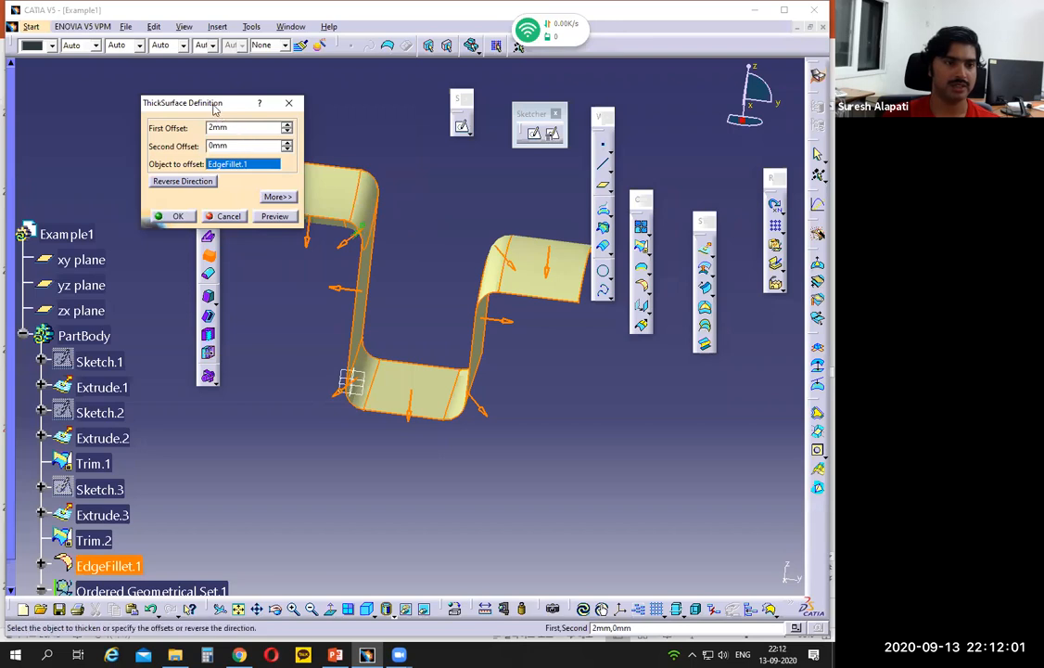
{"action": "left_click_drag", "start_coordinate": [215, 106], "coordinate": [254, 428]}
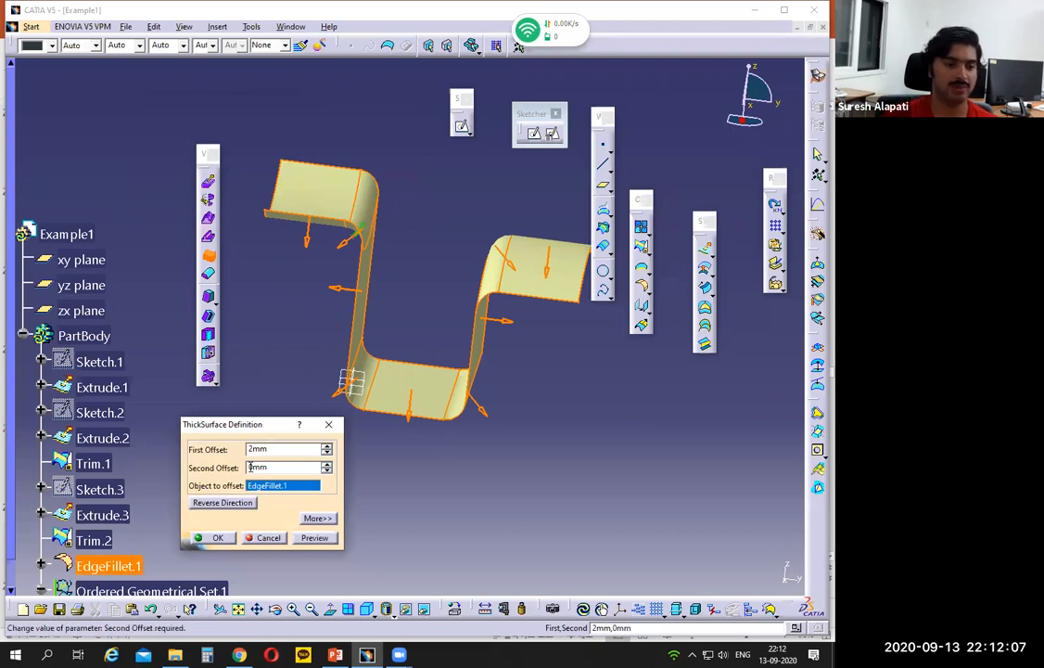
{"action": "left_click", "coordinate": [234, 502]}
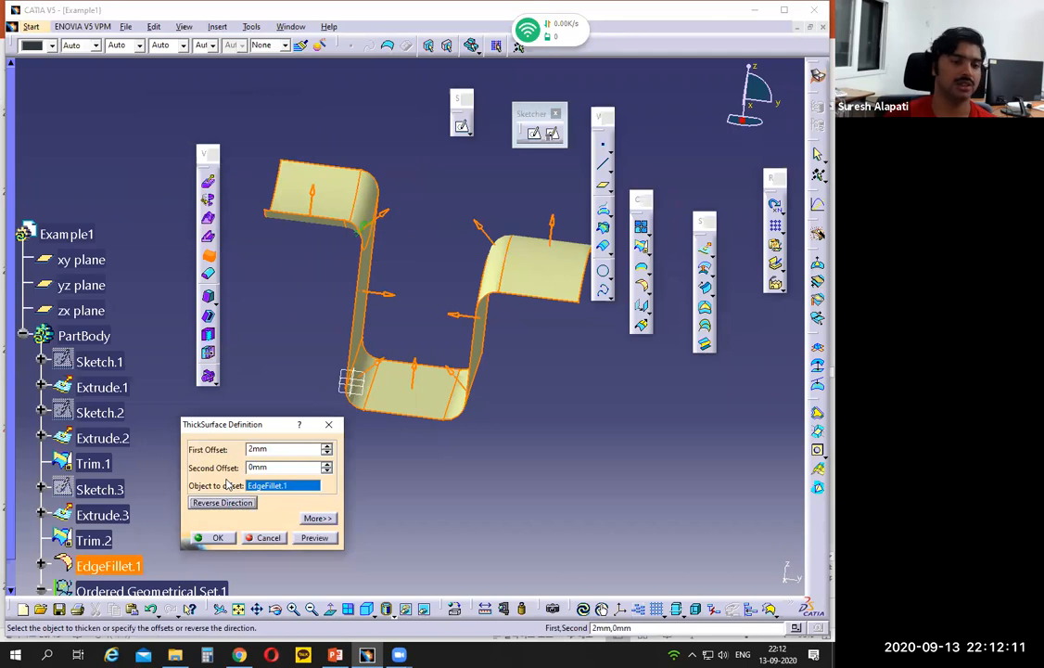
- Set the first and second offsets to 1 mm each, preview the thickening and create the thick surface
{"action": "double_click", "coordinate": [241, 449]}
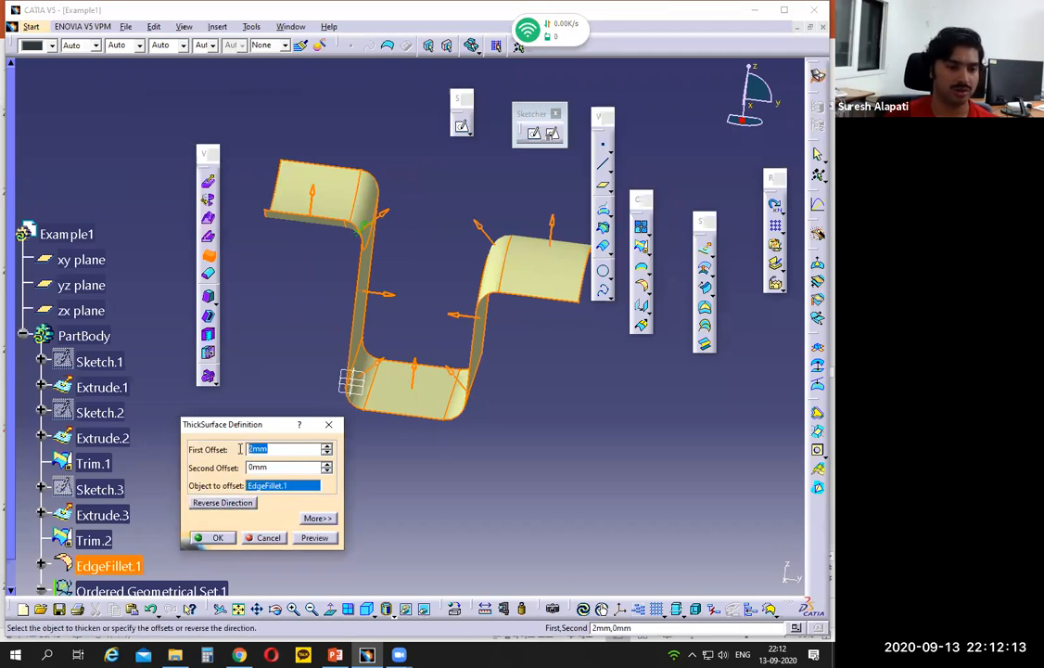
{"action": "type", "text": "1"}
{"action": "key", "text": "Tab"}
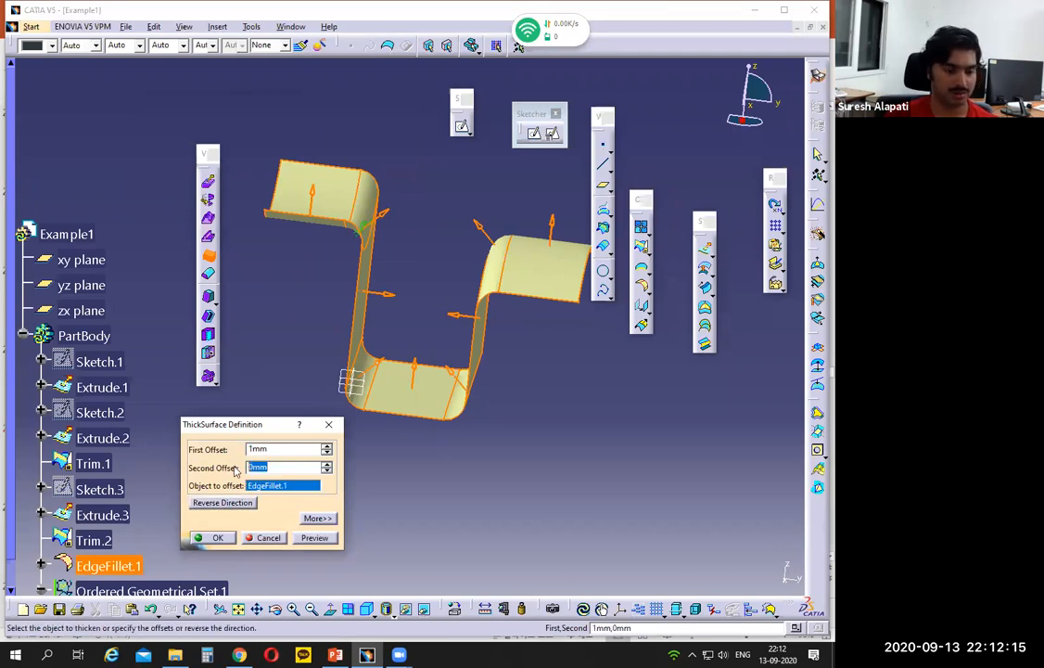
{"action": "type", "text": "1"}
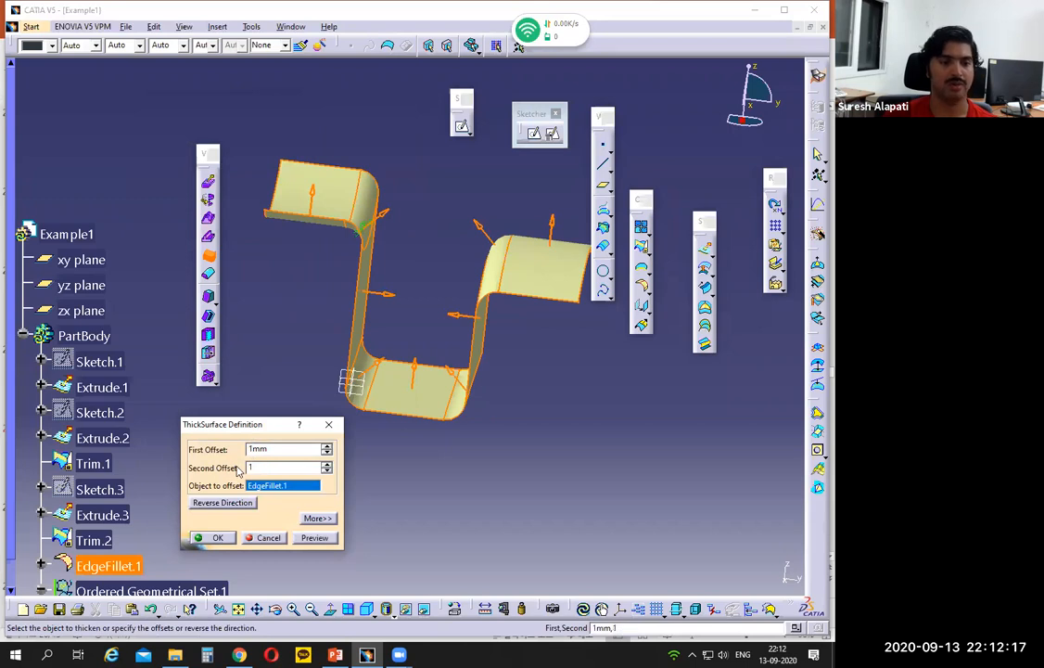
{"action": "left_click", "coordinate": [320, 541]}
{"action": "left_click", "coordinate": [316, 538]}
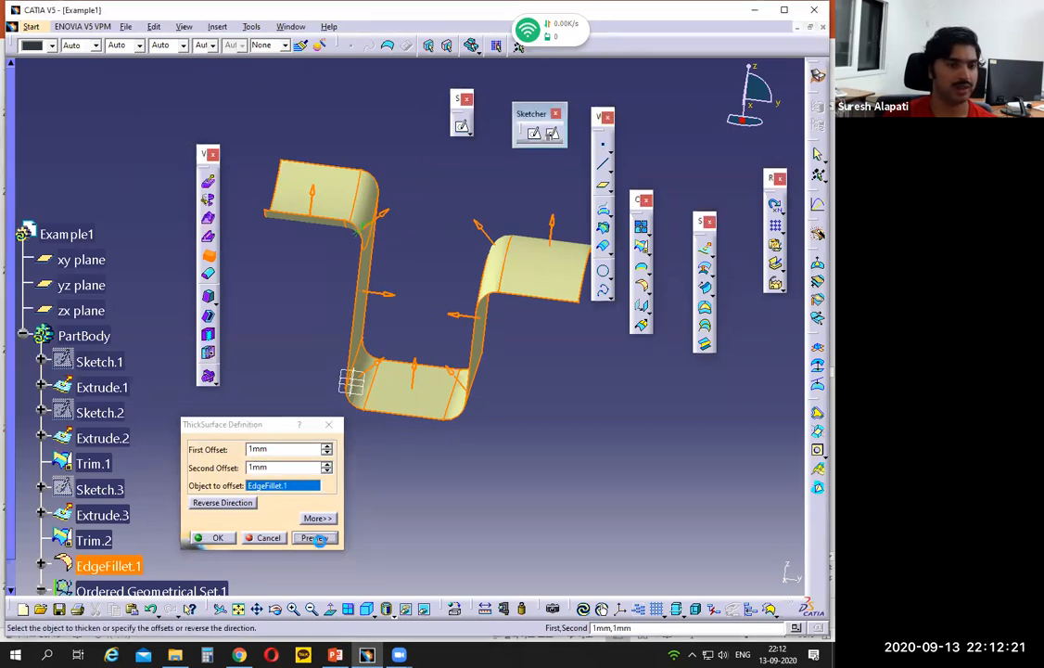
{"action": "left_click", "coordinate": [213, 538]}
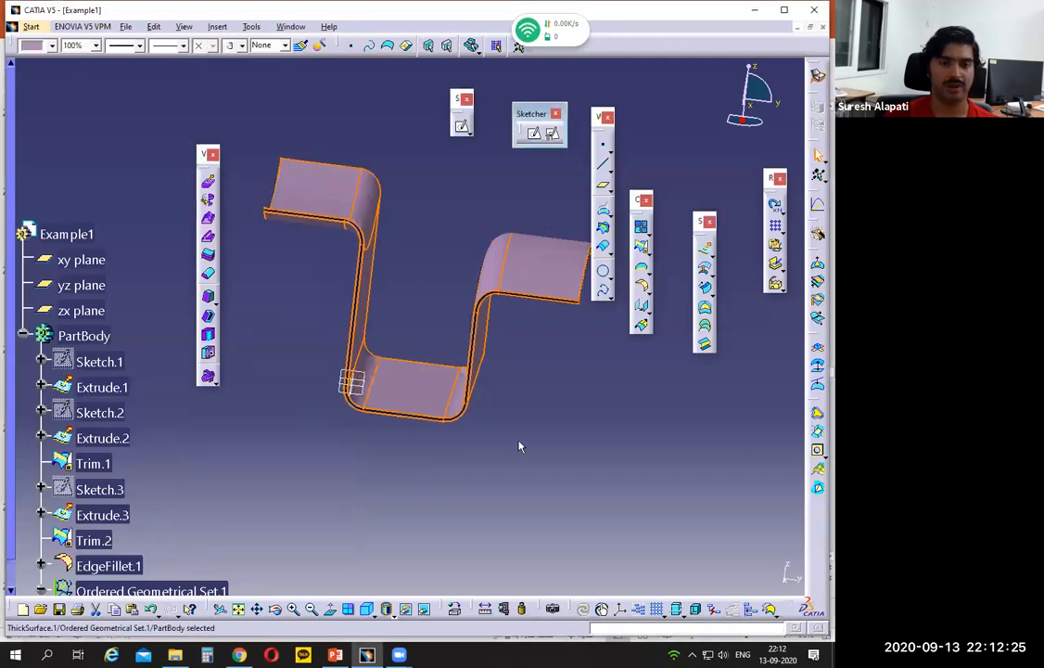
- Select the three extrusions in the specification tree and hide all surfaces, leaving the thickened channel shown
{"action": "middle_click_drag", "start_coordinate": [408, 440], "coordinate": [372, 256]}
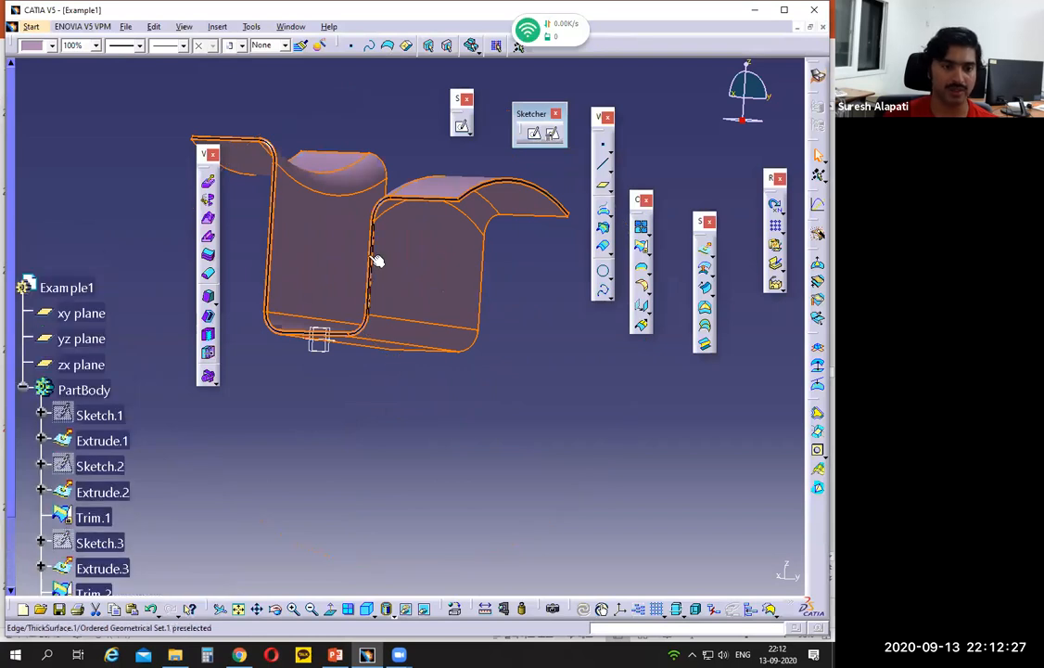
{"action": "left_click", "coordinate": [388, 209]}
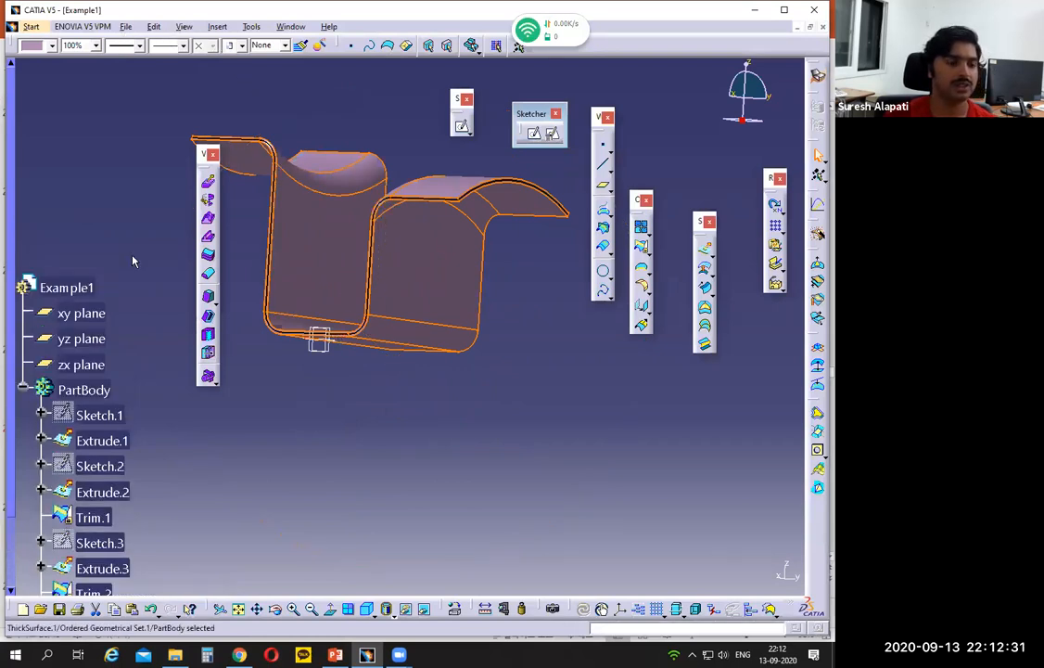
{"action": "left_click", "coordinate": [100, 334]}
{"action": "left_click", "coordinate": [100, 384], "text": "ctrl"}
{"action": "left_click", "coordinate": [97, 461], "text": "ctrl"}
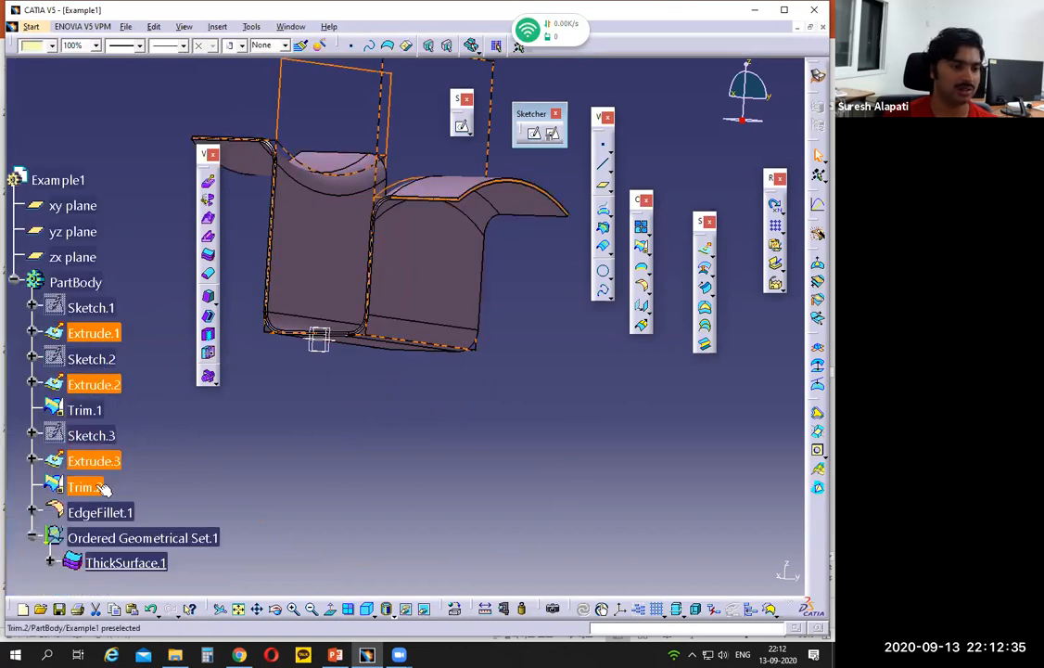
{"action": "left_click", "coordinate": [251, 26]}
{"action": "mouse_move", "coordinate": [269, 132]}
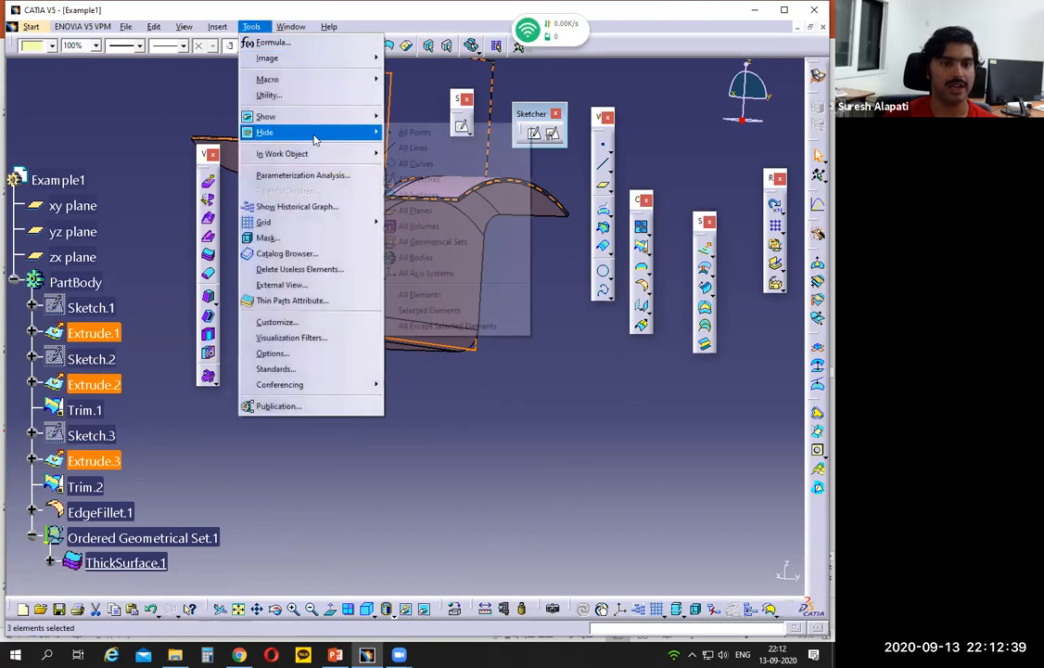
{"action": "left_click", "coordinate": [420, 196]}
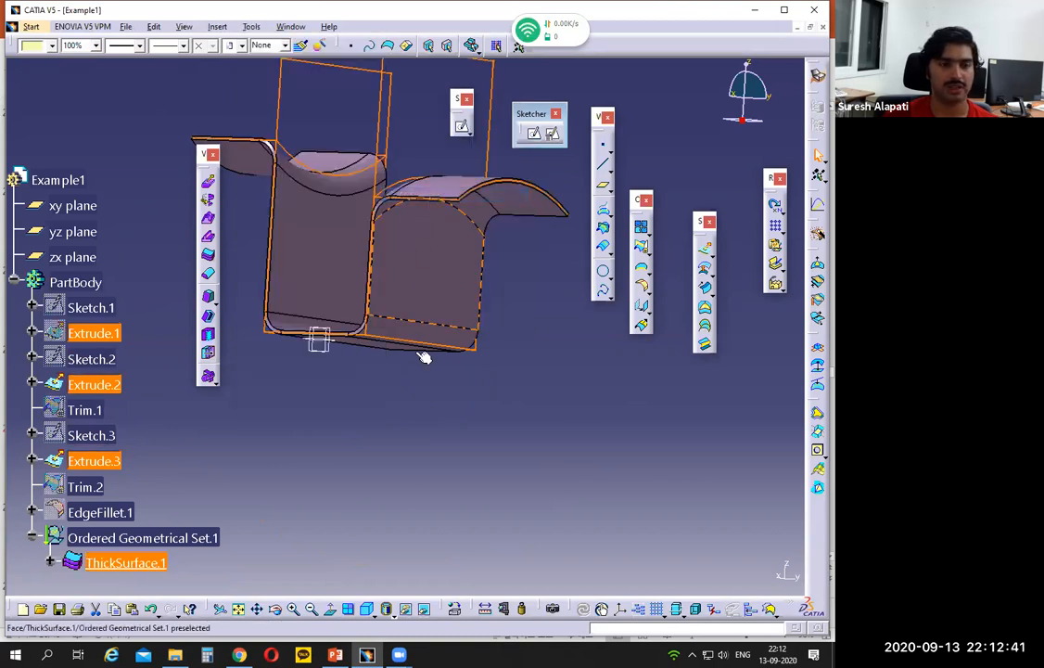
{"action": "middle_click_drag", "start_coordinate": [361, 458], "coordinate": [402, 526]}
{"action": "left_click", "coordinate": [414, 442]}
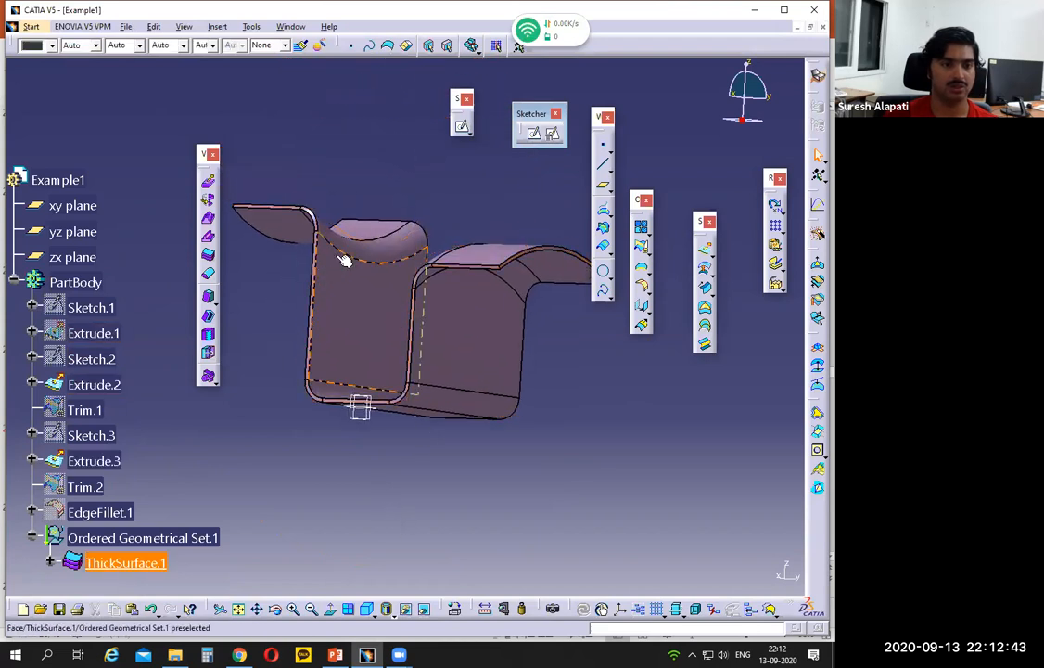
{"action": "middle_click_drag", "start_coordinate": [412, 164], "coordinate": [146, 184]}
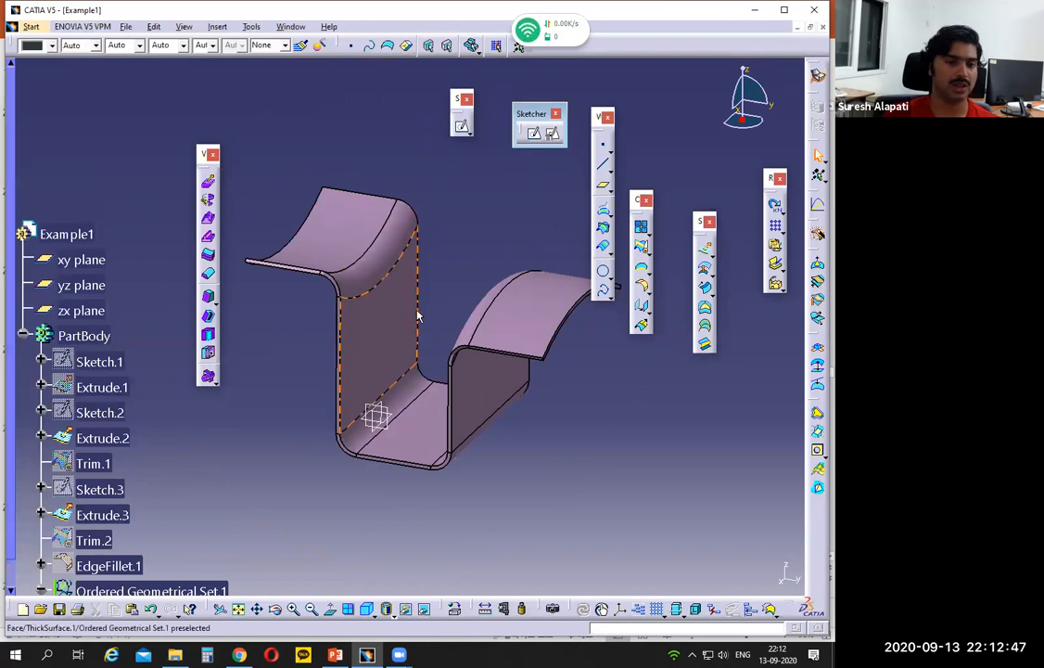
- Delete ThickSurface.1 from the ordered geometrical set without deleting its exclusive parents
{"action": "scroll", "coordinate": [153, 442], "scroll_direction": "down", "scroll_amount": 3}
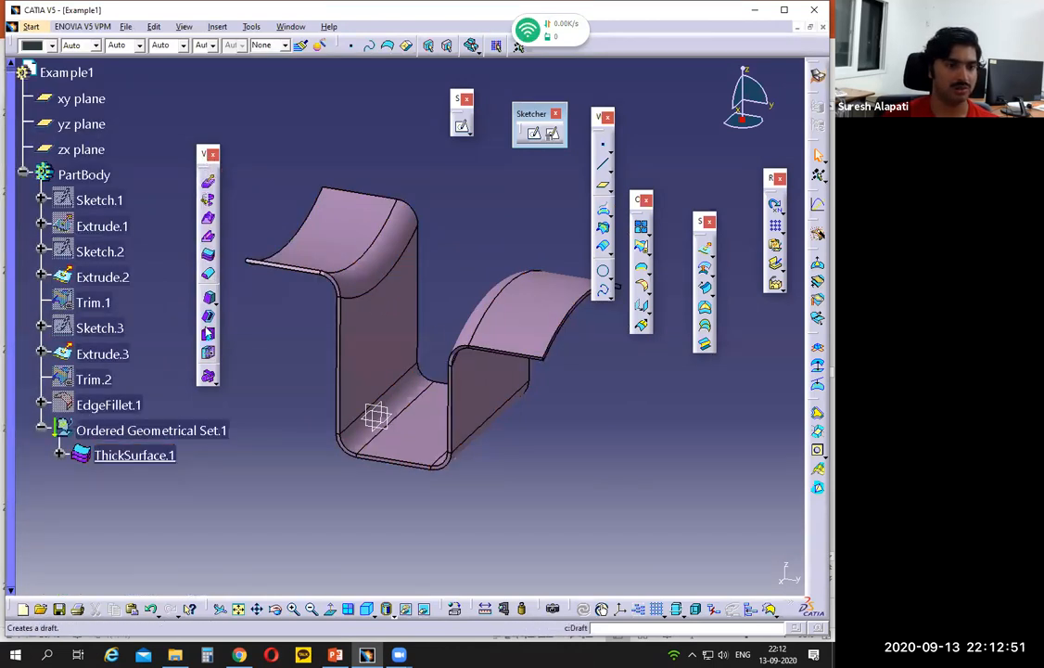
{"action": "left_click", "coordinate": [137, 453]}
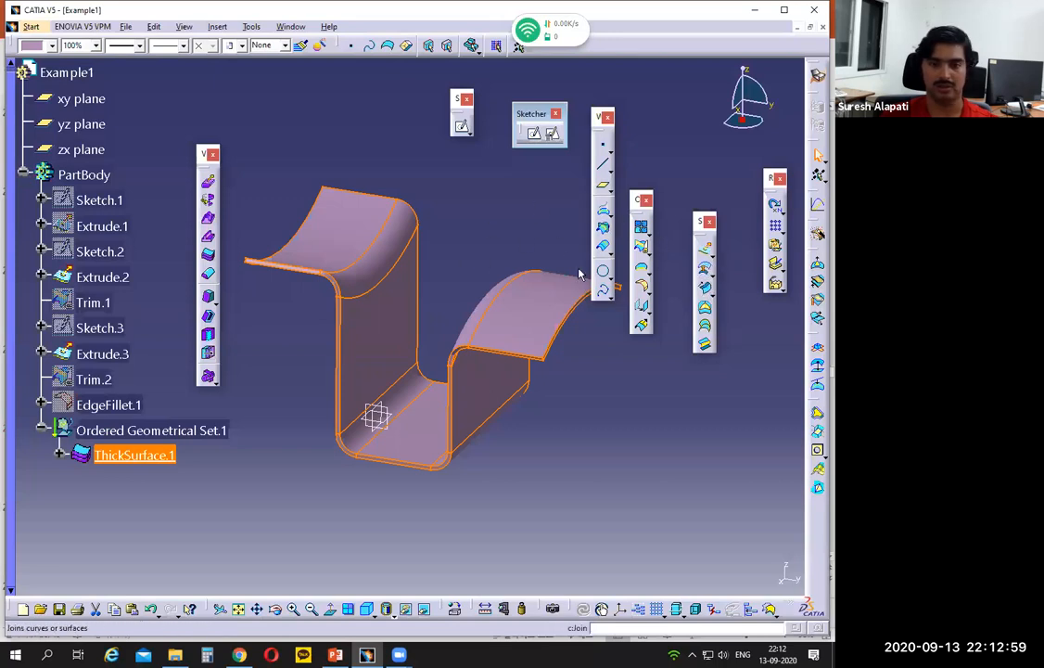
{"action": "left_click", "coordinate": [172, 454]}
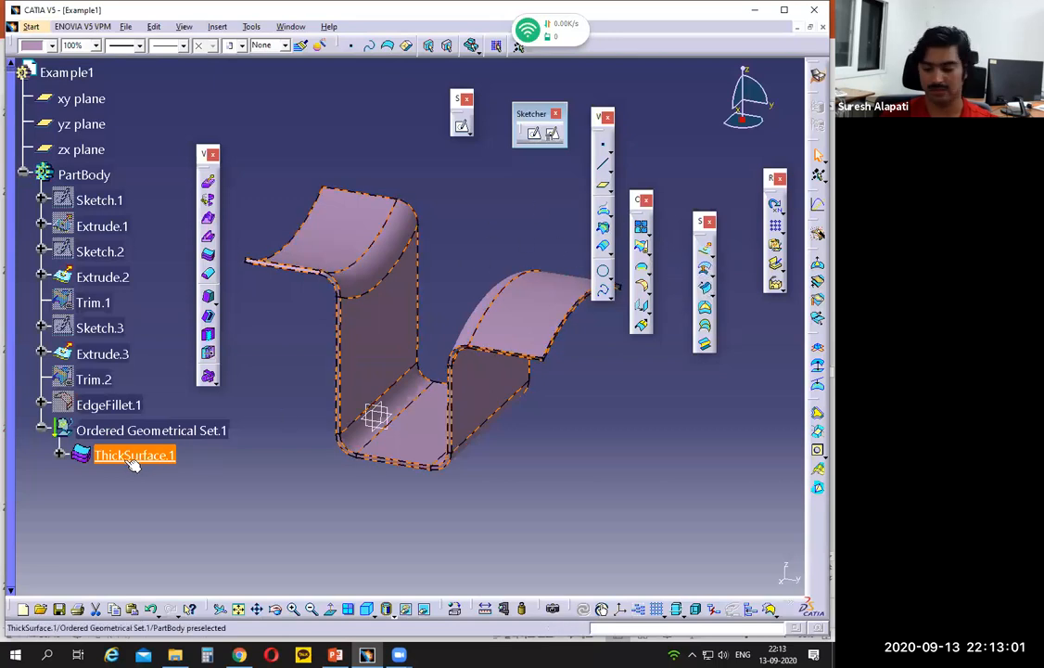
{"action": "key", "text": "Delete"}
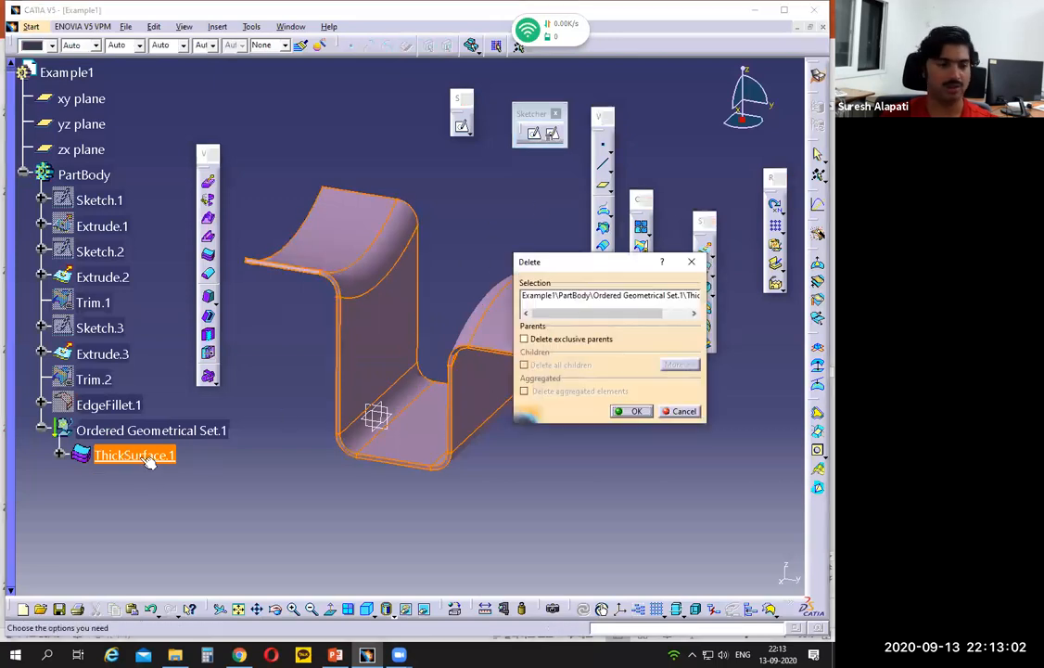
{"action": "left_click", "coordinate": [636, 412]}
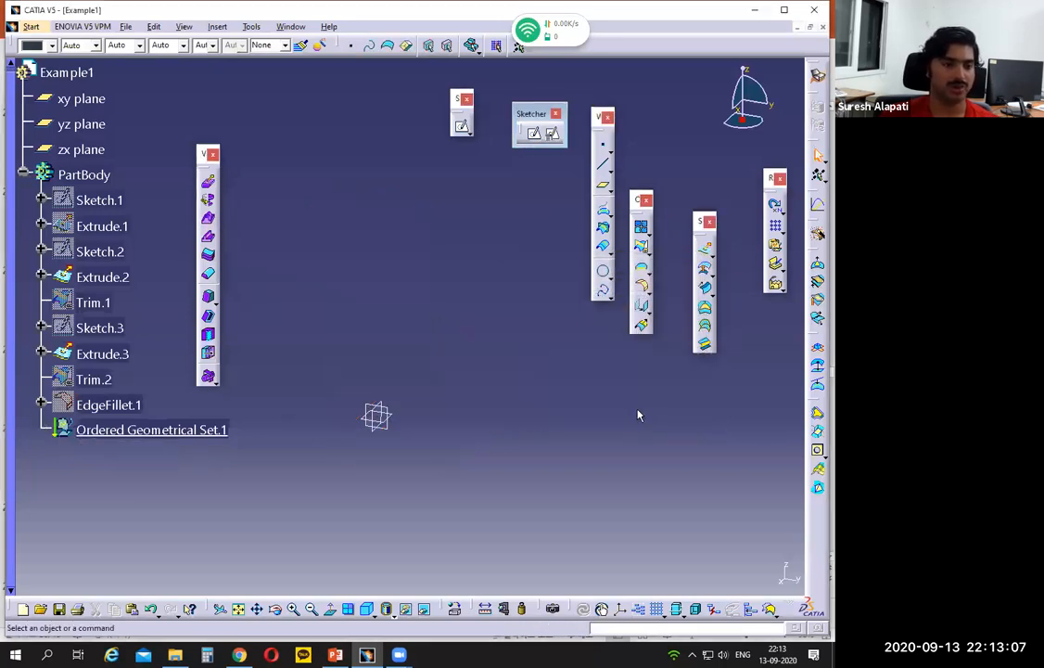
- Show all surfaces of the part again, bringing back the extrusions, trims and filleted channel surface
{"action": "left_click", "coordinate": [127, 27]}
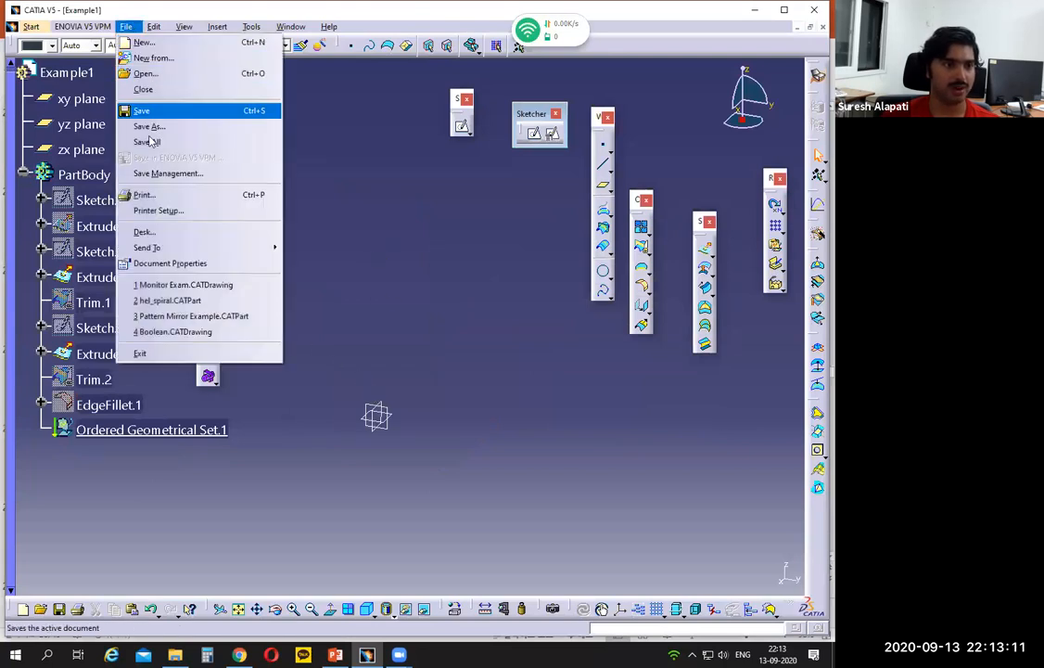
{"action": "mouse_move", "coordinate": [234, 28]}
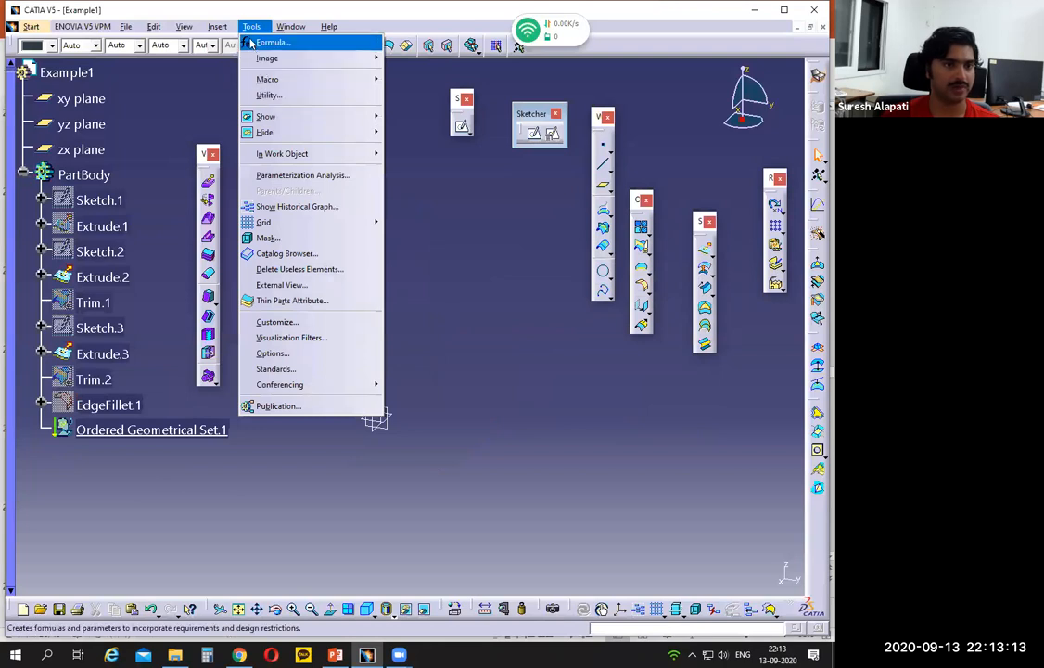
{"action": "mouse_move", "coordinate": [309, 131]}
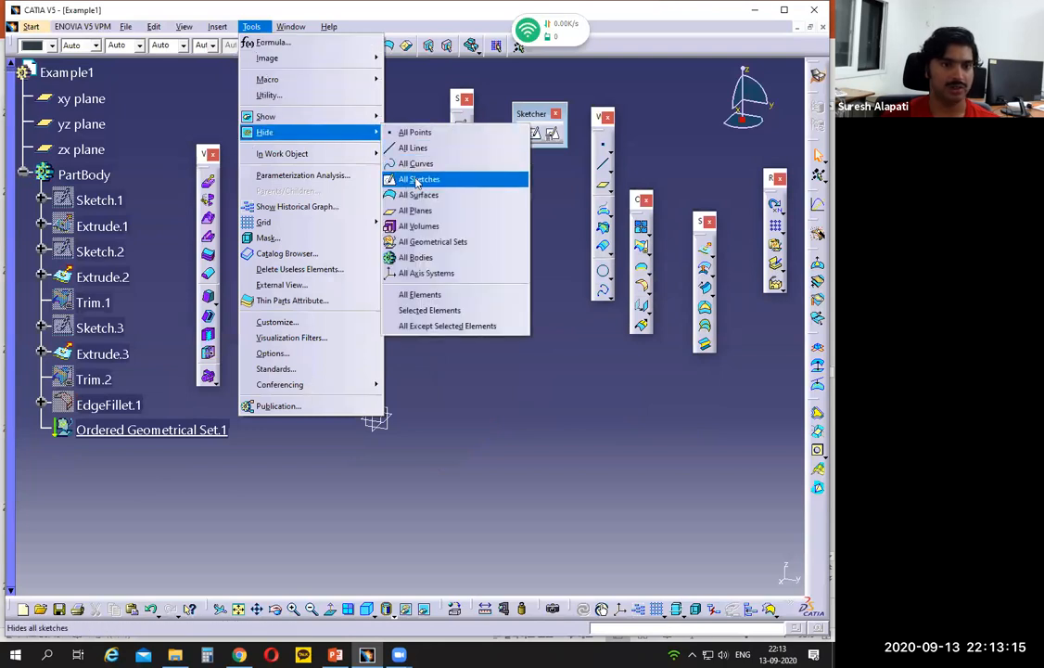
{"action": "mouse_move", "coordinate": [369, 116]}
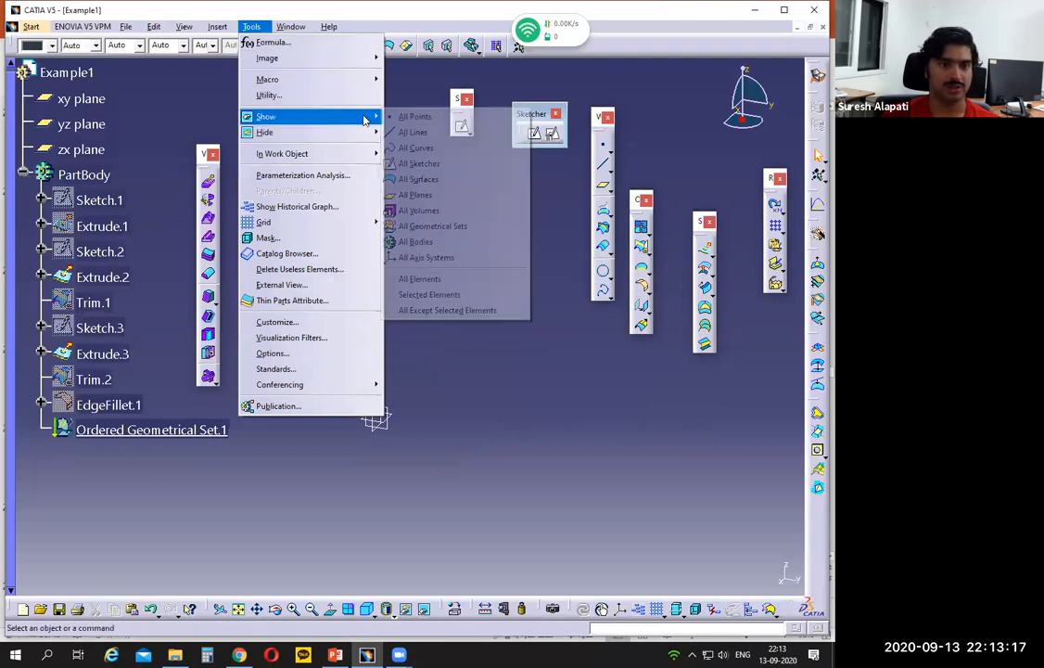
{"action": "left_click", "coordinate": [412, 179]}
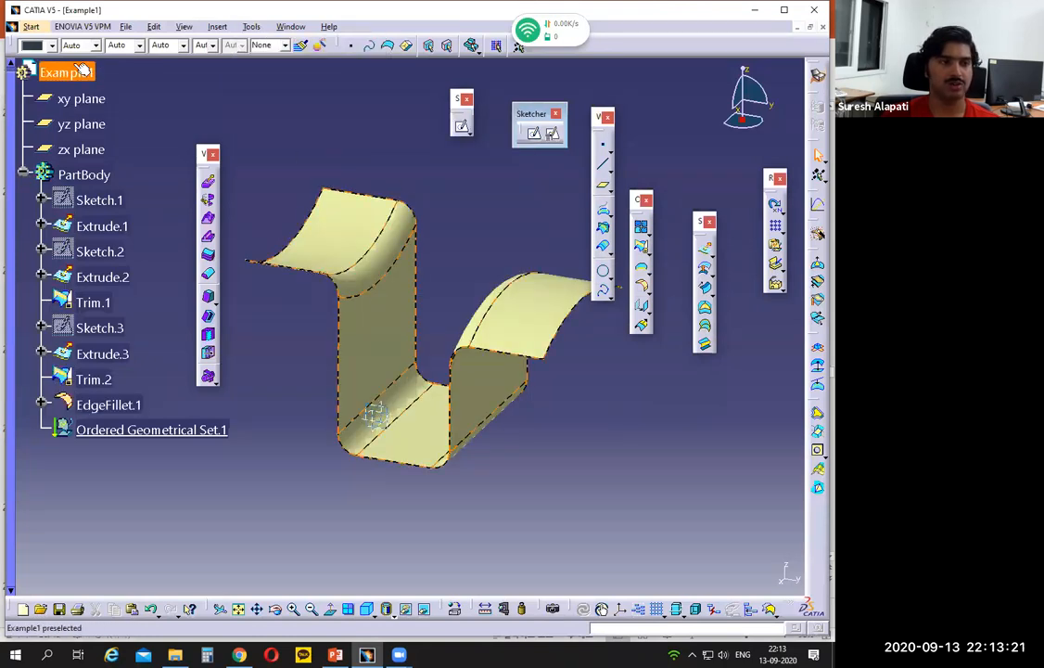
- Switch to the Part Design workbench and create a thick surface from EdgeFillet.1 with first and second offsets of 1 mm each
{"action": "left_click", "coordinate": [31, 27]}
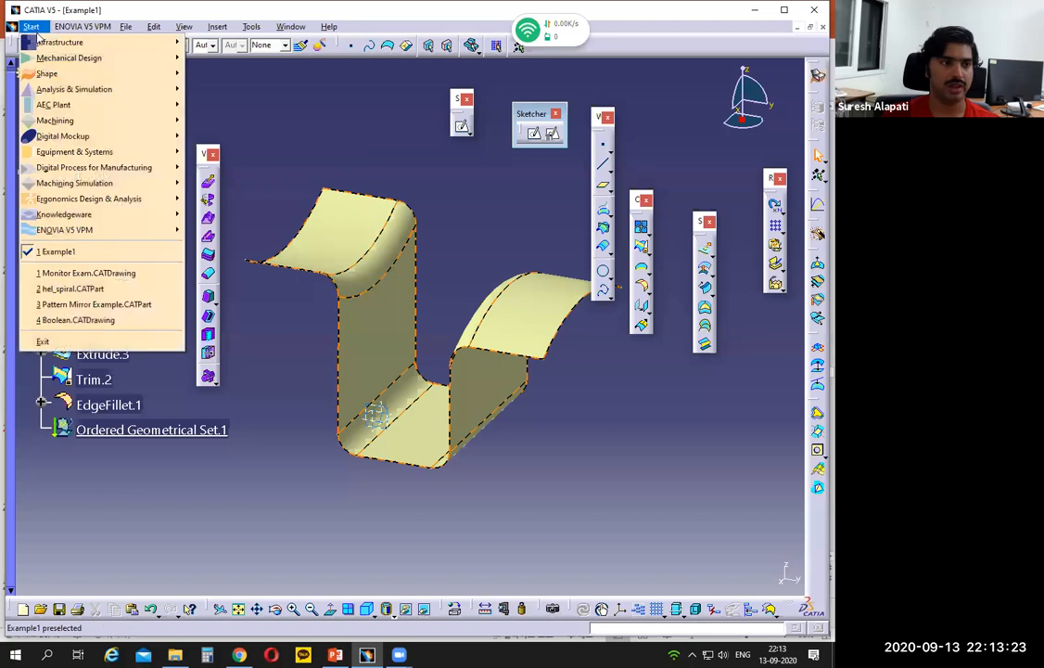
{"action": "mouse_move", "coordinate": [65, 58]}
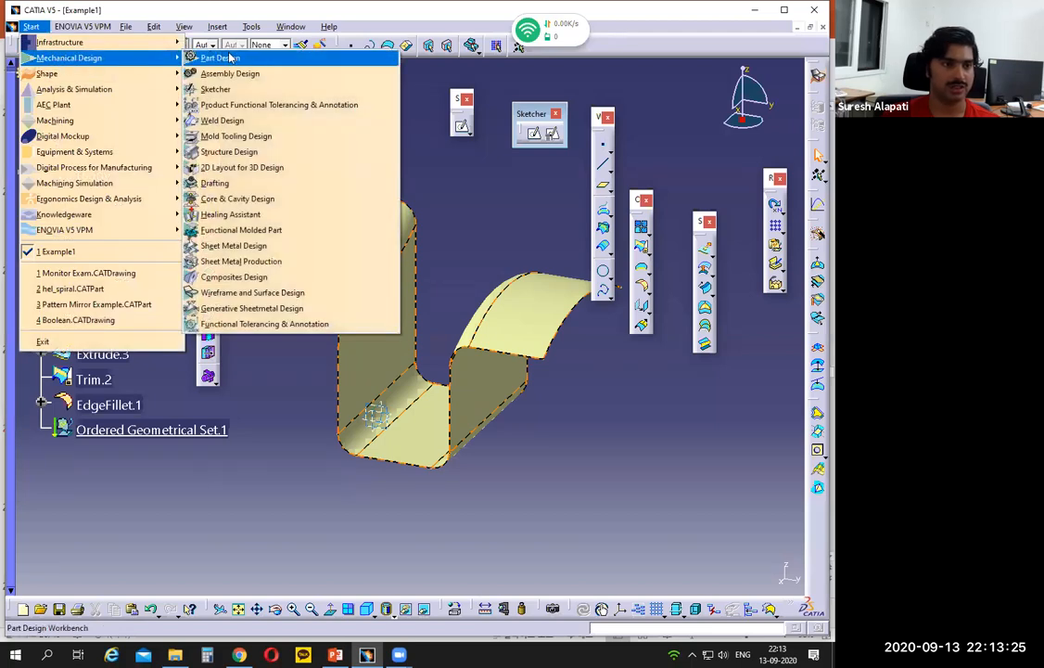
{"action": "left_click", "coordinate": [221, 59]}
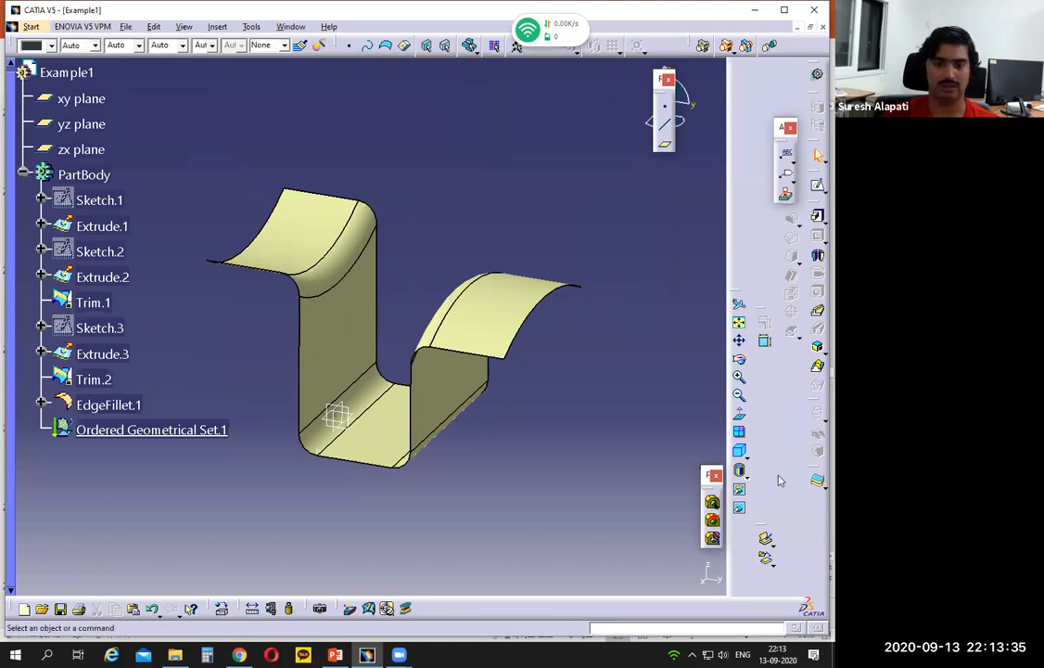
{"action": "left_click", "coordinate": [817, 485]}
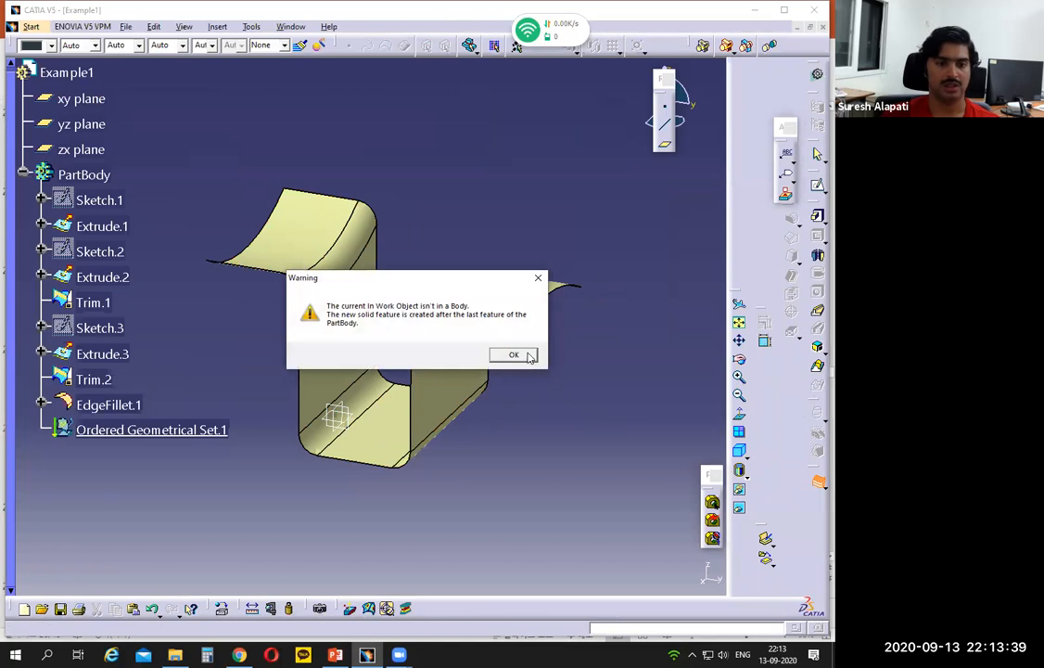
{"action": "left_click", "coordinate": [529, 358]}
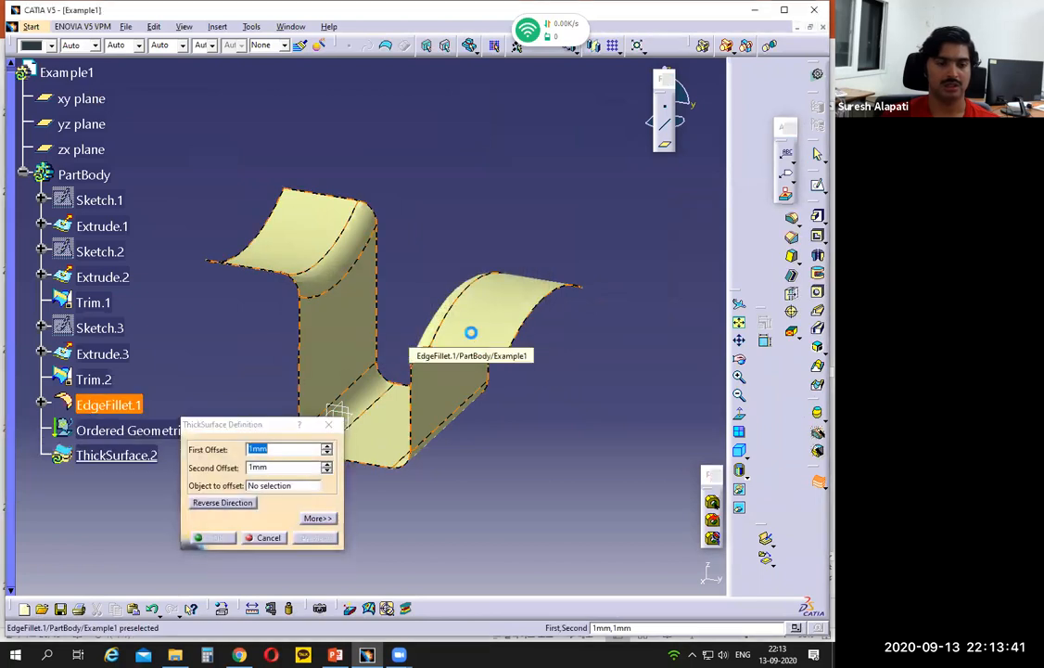
{"action": "left_click", "coordinate": [471, 332]}
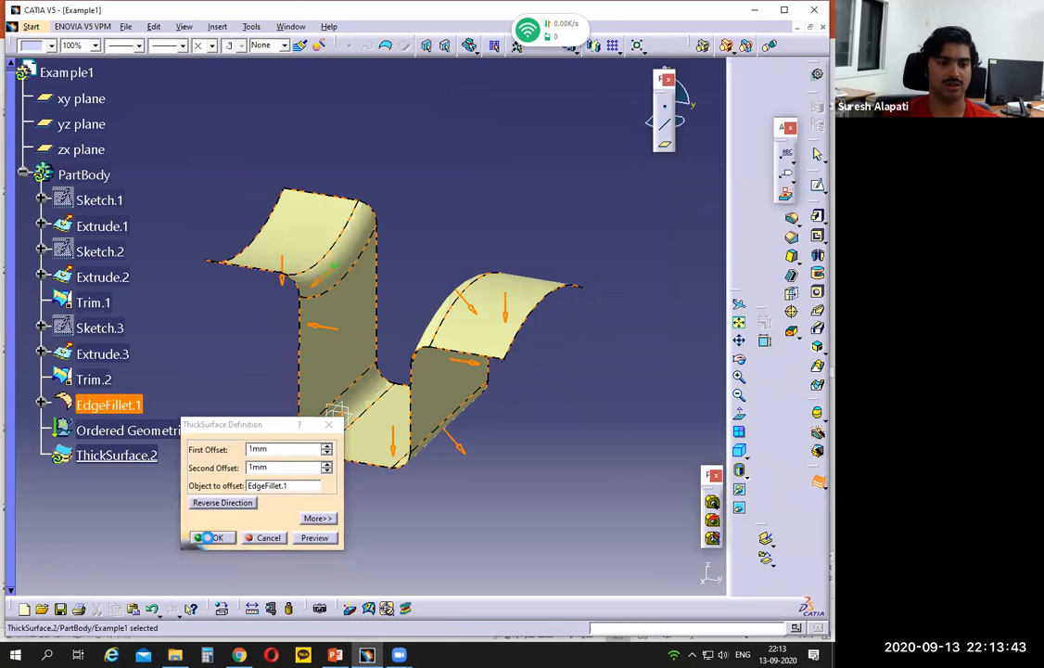
{"action": "left_click", "coordinate": [212, 538]}
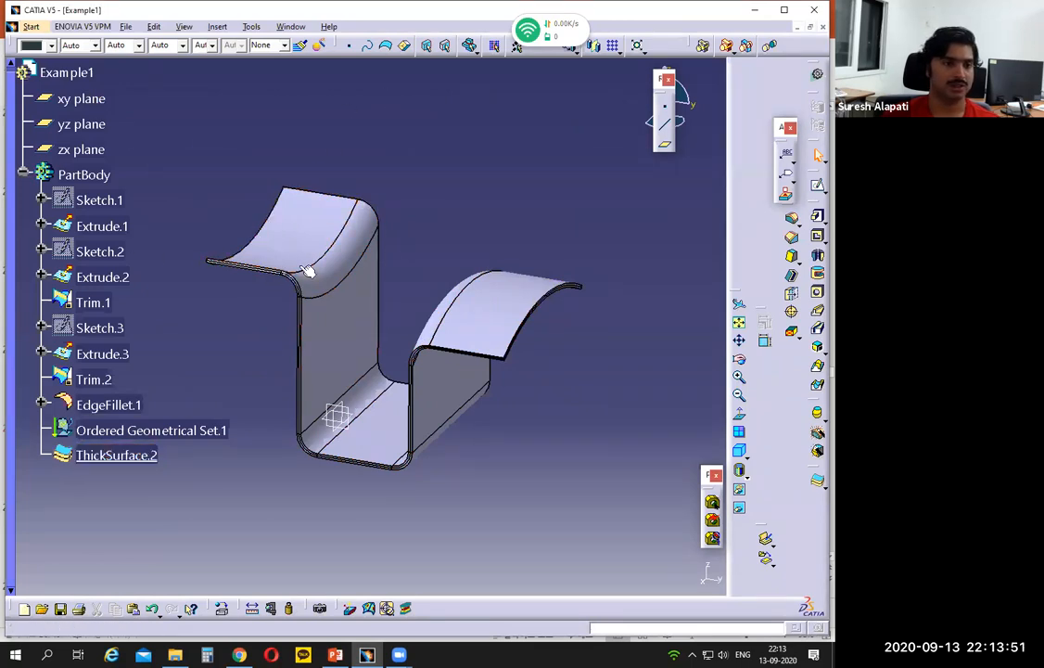
- Switch to PowerPoint and compare the thickened channel with the Example 1 drawing
{"action": "left_click", "coordinate": [336, 655]}
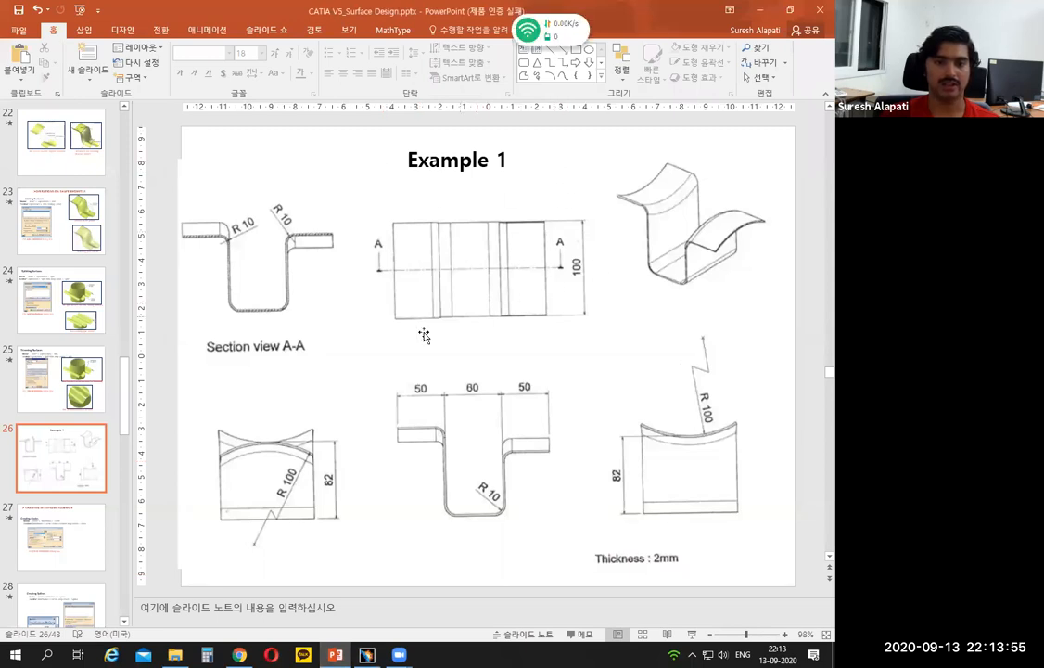
{"action": "mouse_move", "coordinate": [369, 655]}
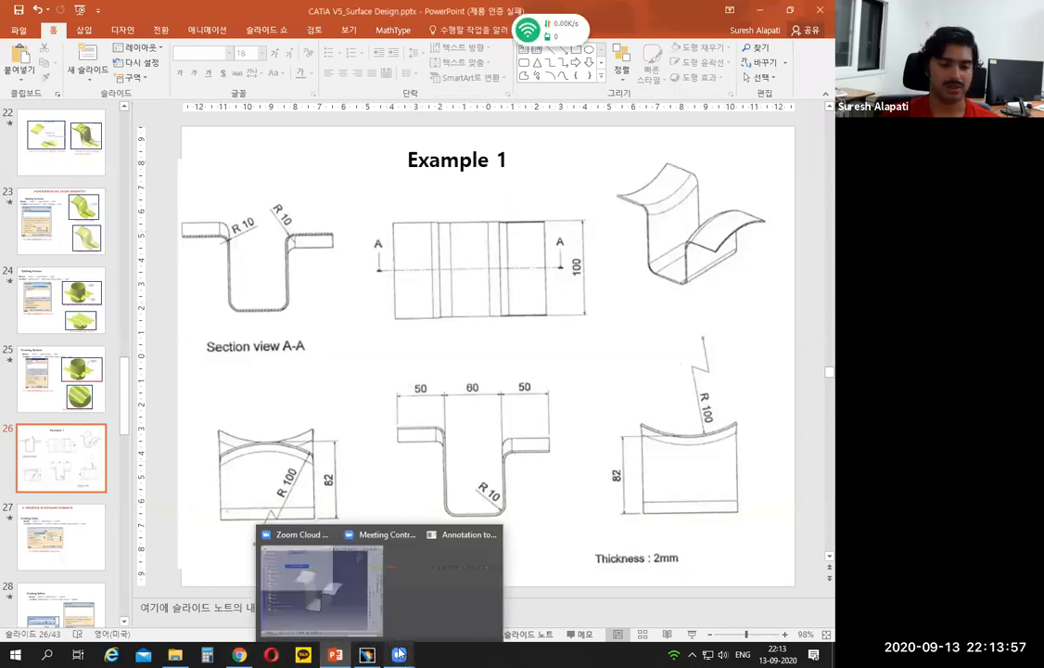